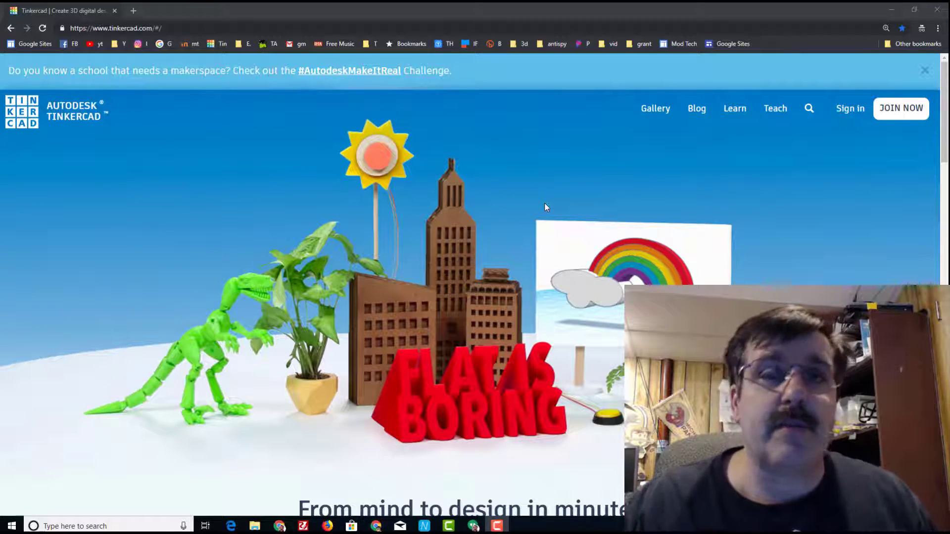
Step: Sign in to Tinkercad using the social provider option with a Google account
{"action": "left_click", "coordinate": [852, 108]}
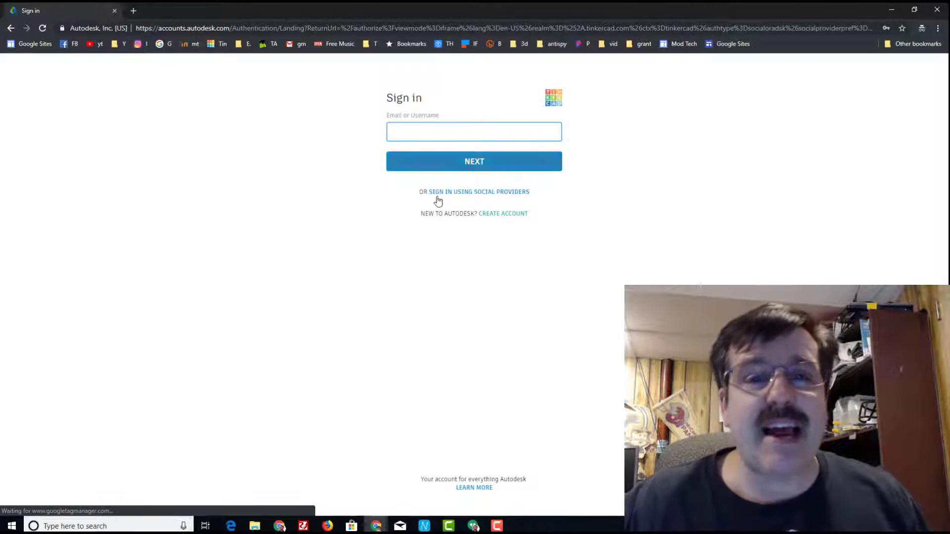
{"action": "left_click", "coordinate": [489, 192]}
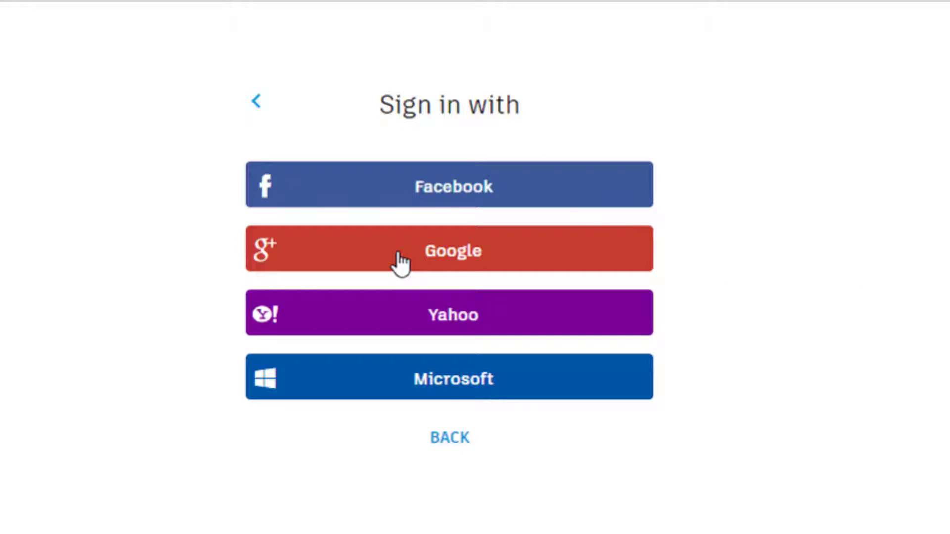
{"action": "left_click", "coordinate": [453, 252]}
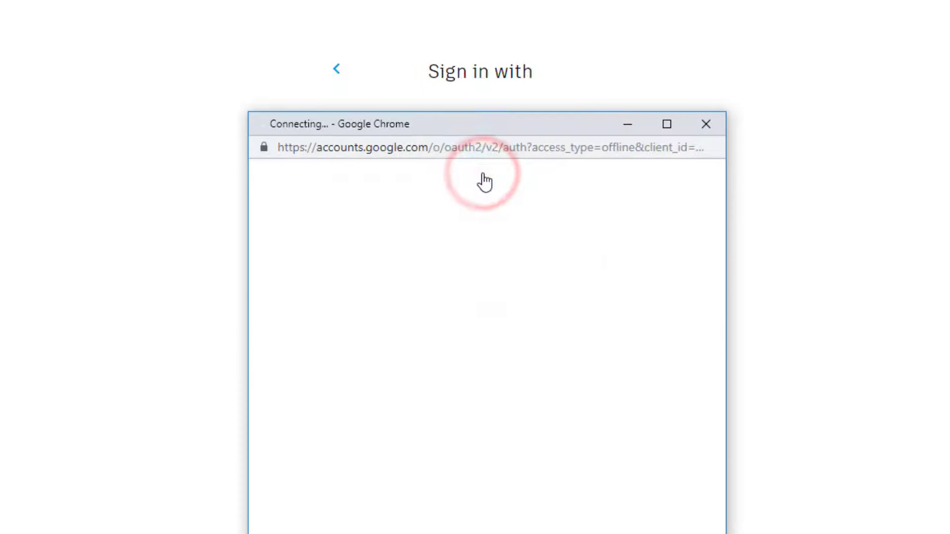
{"action": "left_click", "coordinate": [383, 340]}
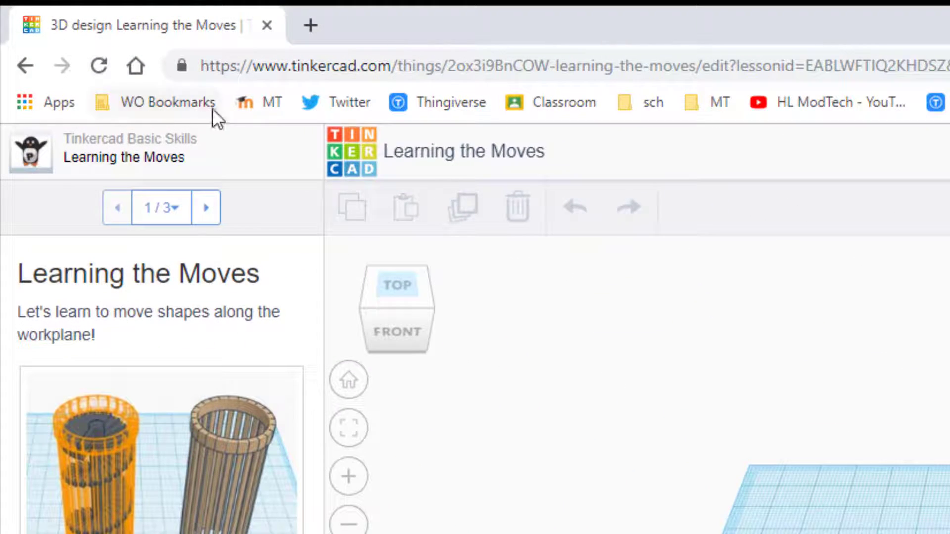
Step: Create a new 3D design from the dashboard and place an icosahedron near the middle of the workplane
{"action": "left_click", "coordinate": [361, 144]}
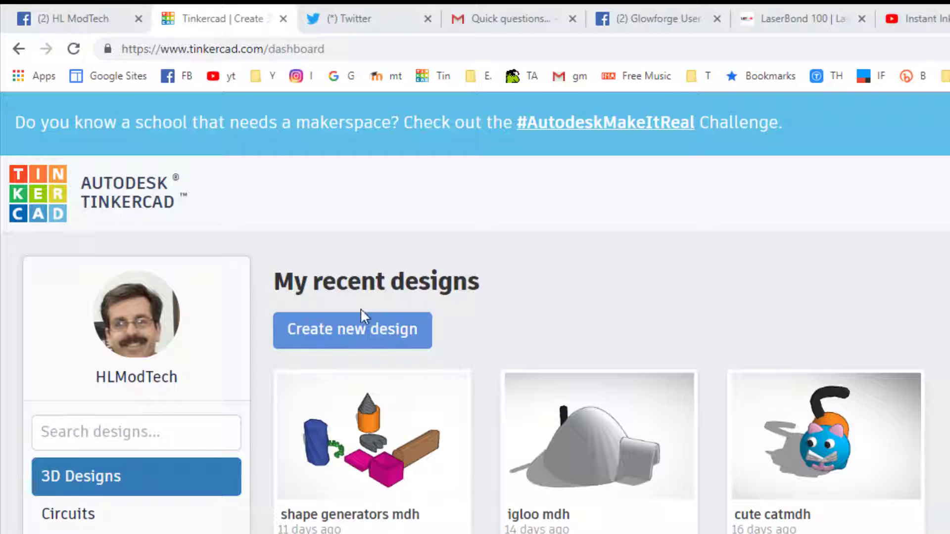
{"action": "left_click", "coordinate": [340, 329]}
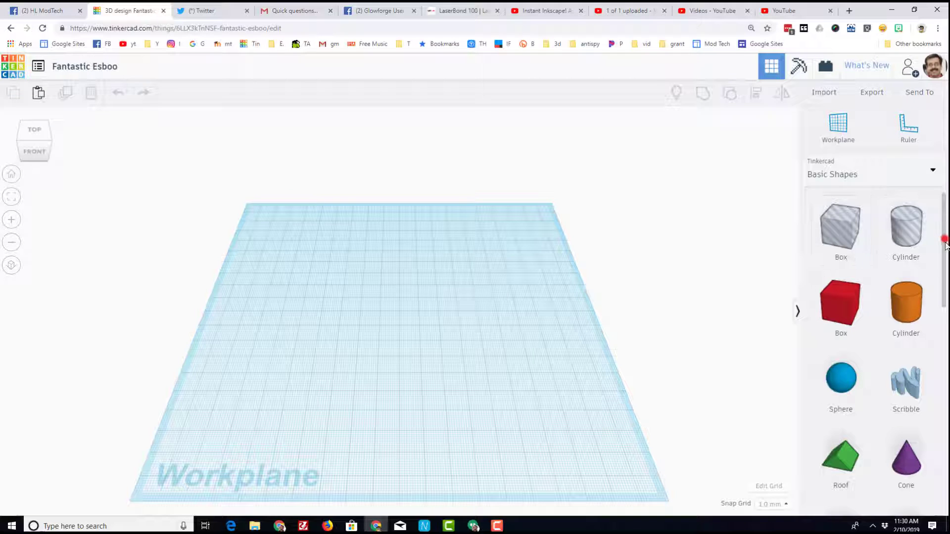
{"action": "left_click_drag", "start_coordinate": [945, 242], "coordinate": [949, 440]}
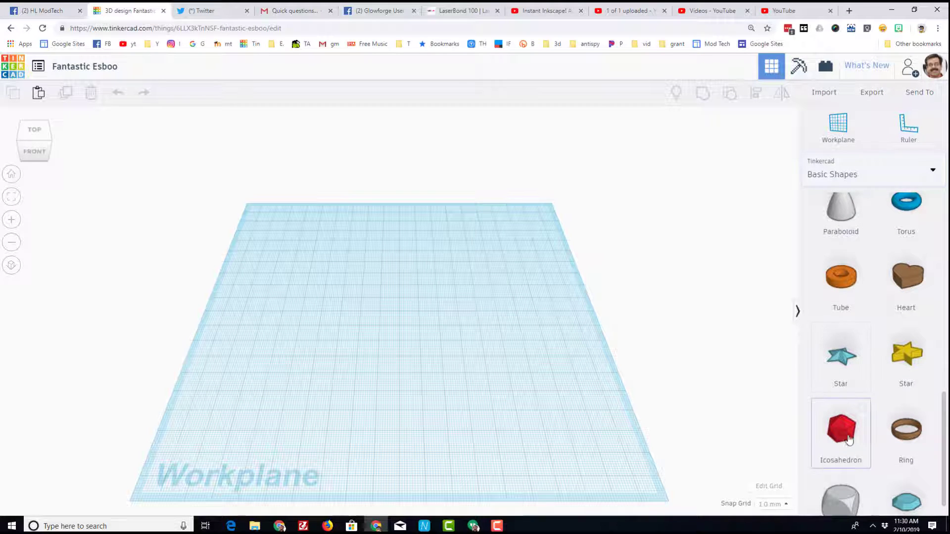
{"action": "mouse_move", "coordinate": [847, 440]}
{"action": "left_mouse_down"}
{"action": "mouse_move", "coordinate": [416, 304]}
{"action": "mouse_move", "coordinate": [454, 359]}
{"action": "mouse_move", "coordinate": [428, 324]}
{"action": "mouse_move", "coordinate": [382, 329]}
{"action": "left_mouse_up"}
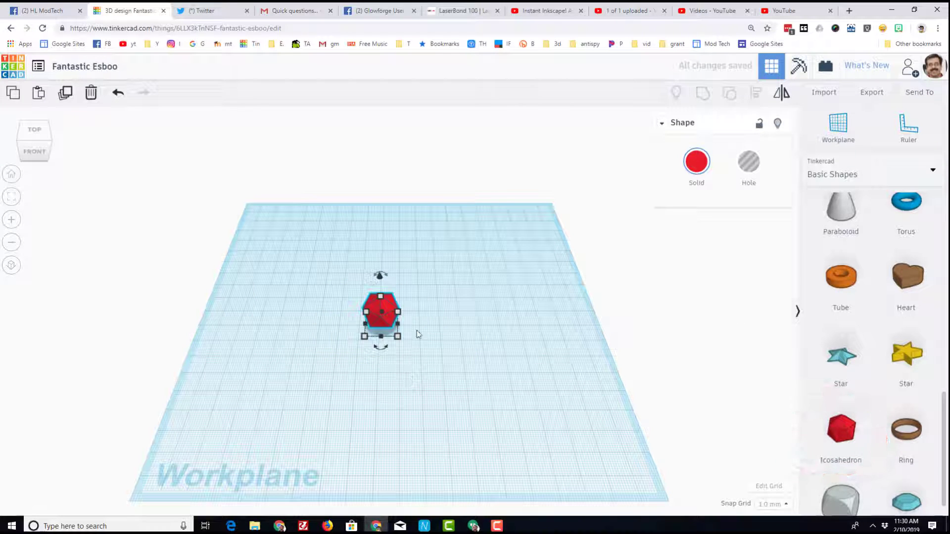
Step: Scale the icosahedron proportionally to a height of about 63 mm
{"action": "left_click", "coordinate": [52, 142]}
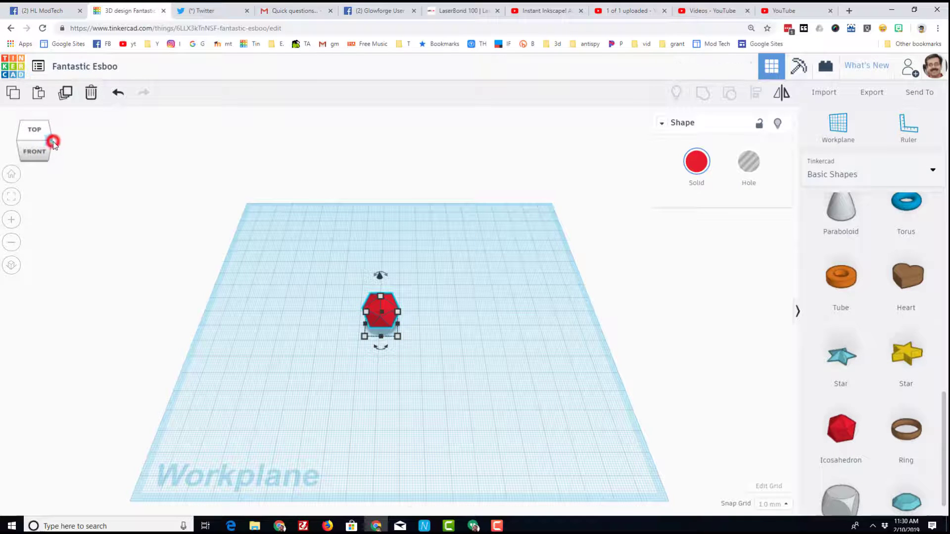
{"action": "left_click", "coordinate": [45, 146]}
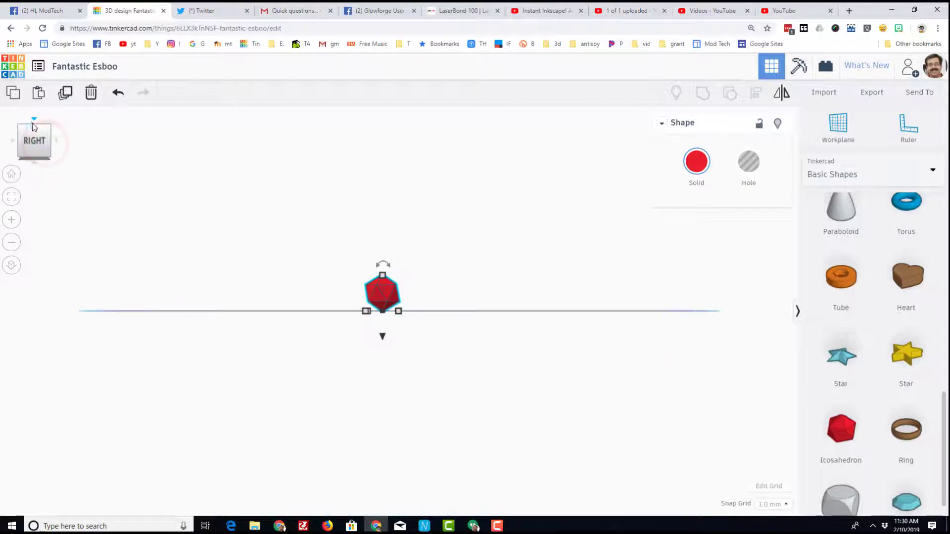
{"action": "left_click", "coordinate": [34, 125]}
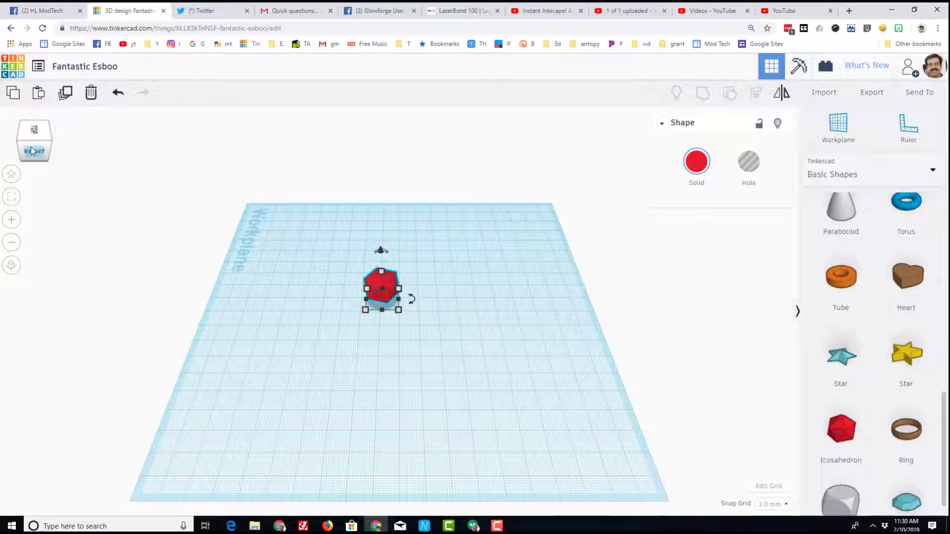
{"action": "left_click", "coordinate": [31, 132]}
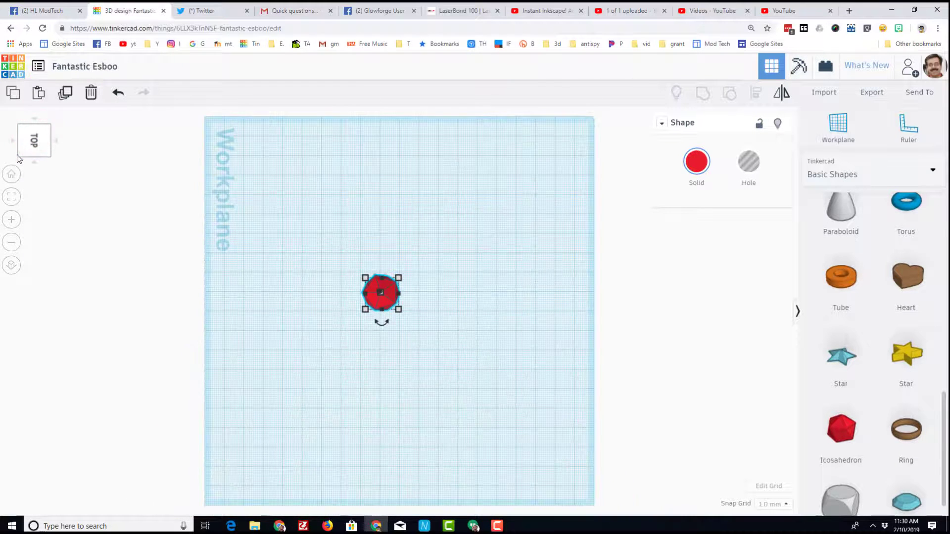
{"action": "left_click", "coordinate": [21, 155]}
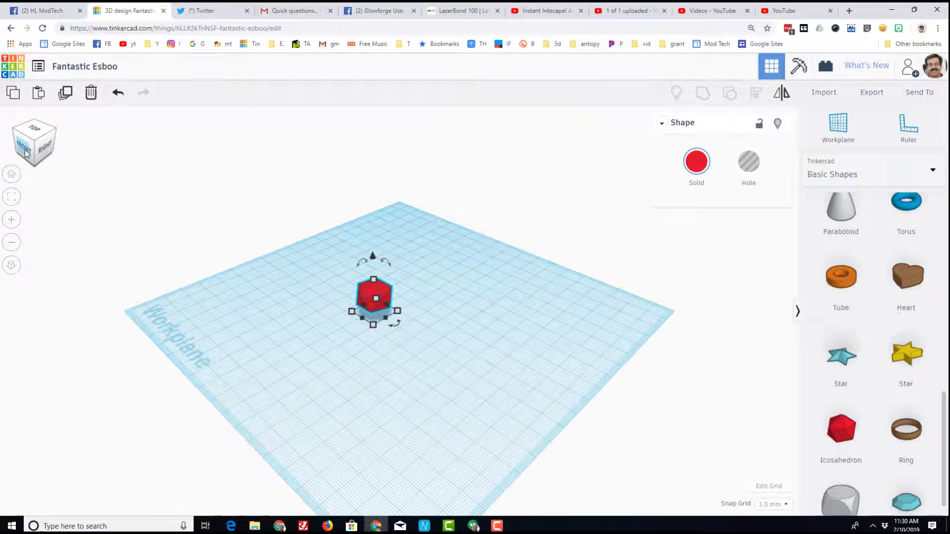
{"action": "left_click", "coordinate": [25, 149]}
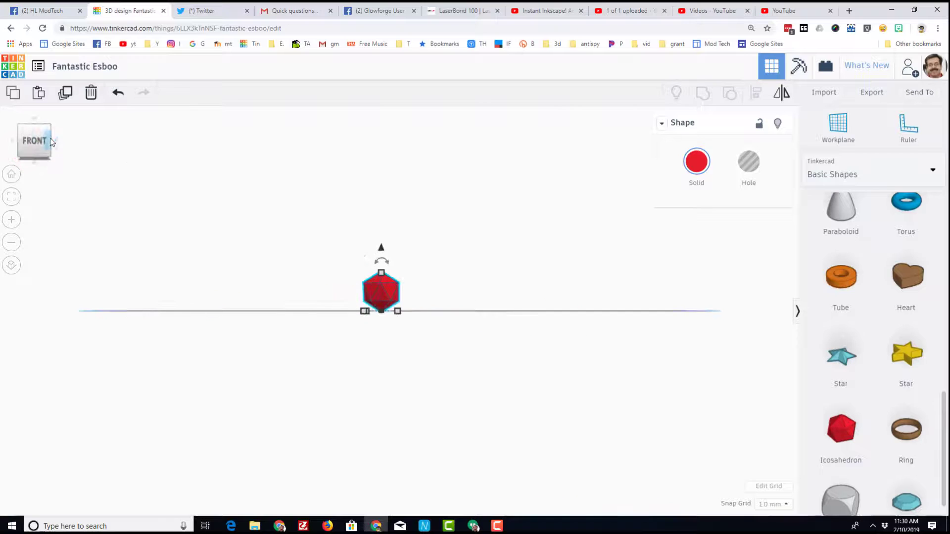
{"action": "left_click", "coordinate": [50, 127]}
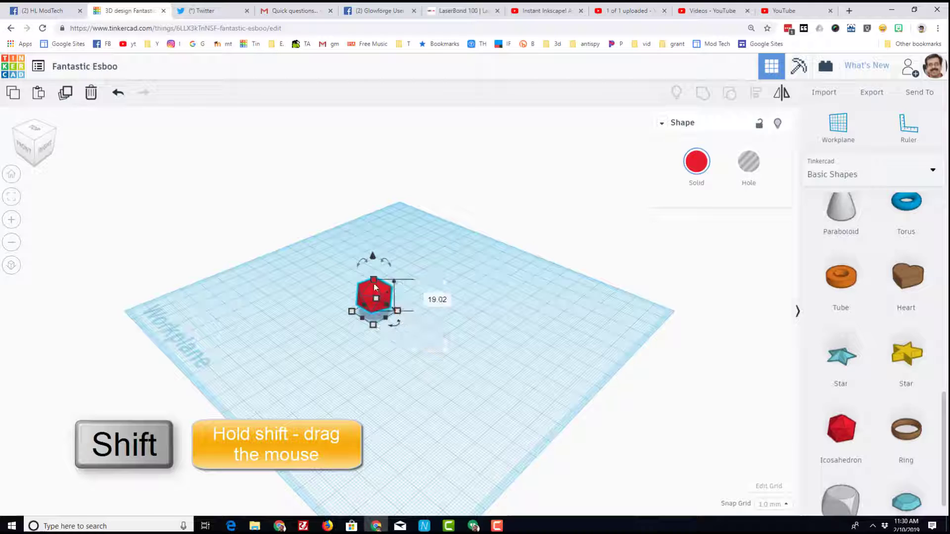
{"action": "left_click_drag", "start_coordinate": [374, 283], "coordinate": [378, 272], "text": "shift"}
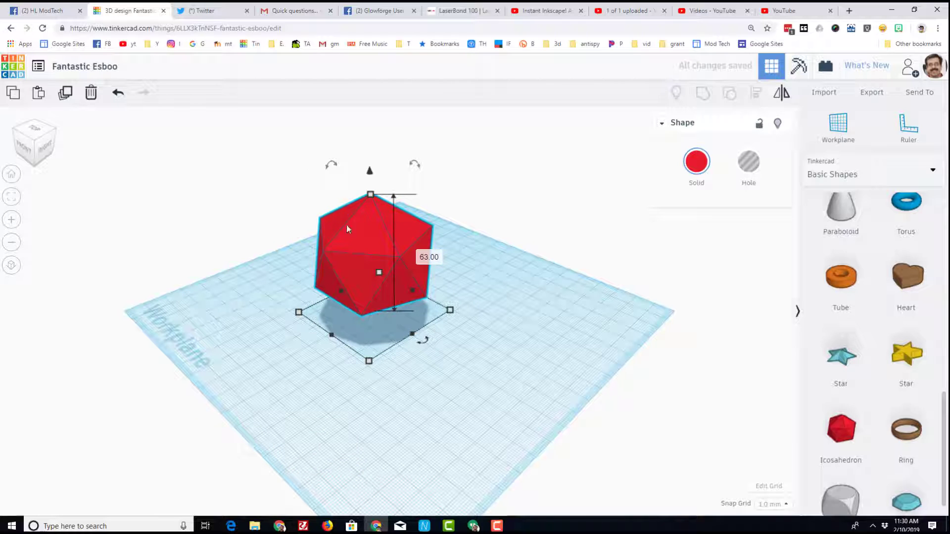
Step: Place a new workplane on the upper triangular face of the icosahedron, between its front and right sides
{"action": "left_click", "coordinate": [33, 156]}
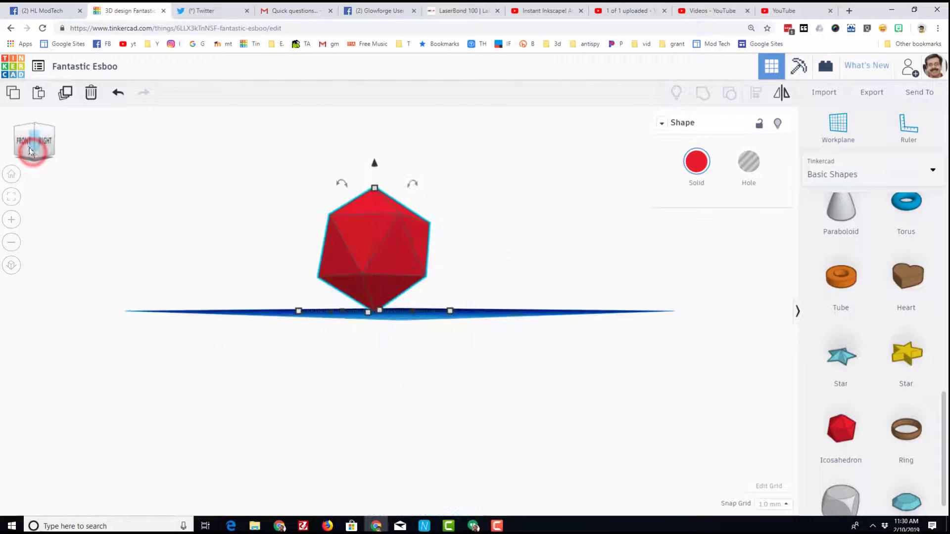
{"action": "left_click", "coordinate": [47, 128]}
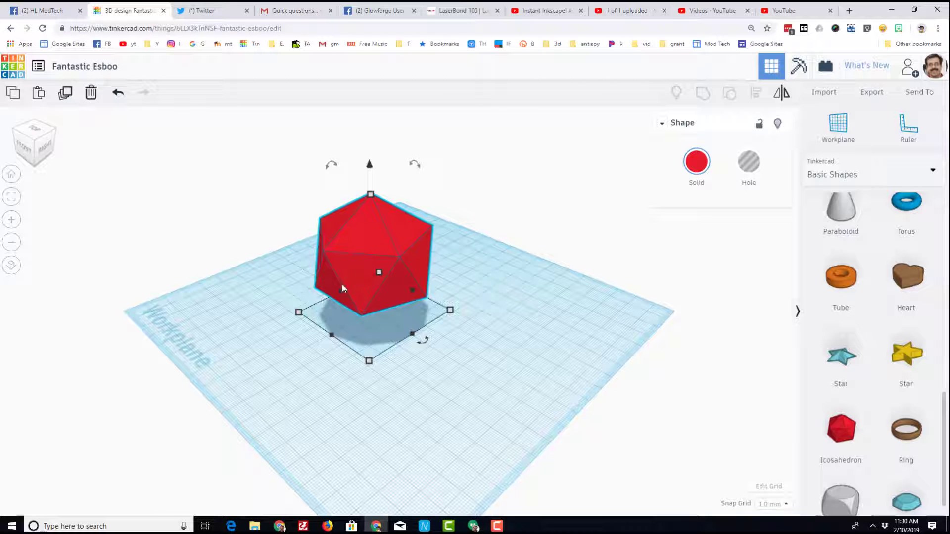
{"action": "scroll", "coordinate": [842, 253], "scroll_direction": "up", "scroll_amount": 8}
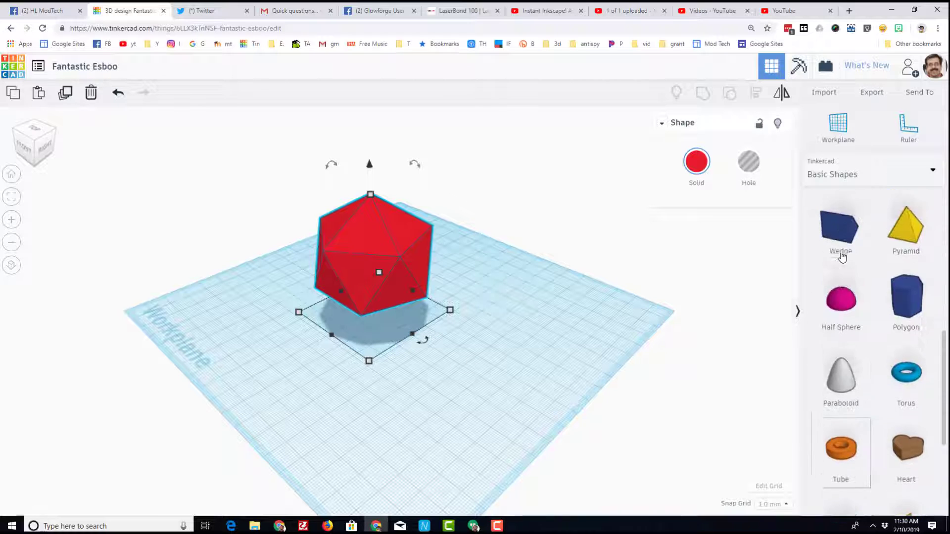
{"action": "scroll", "coordinate": [843, 256], "scroll_direction": "up", "scroll_amount": 3}
{"action": "scroll", "coordinate": [845, 256], "scroll_direction": "down", "scroll_amount": 9}
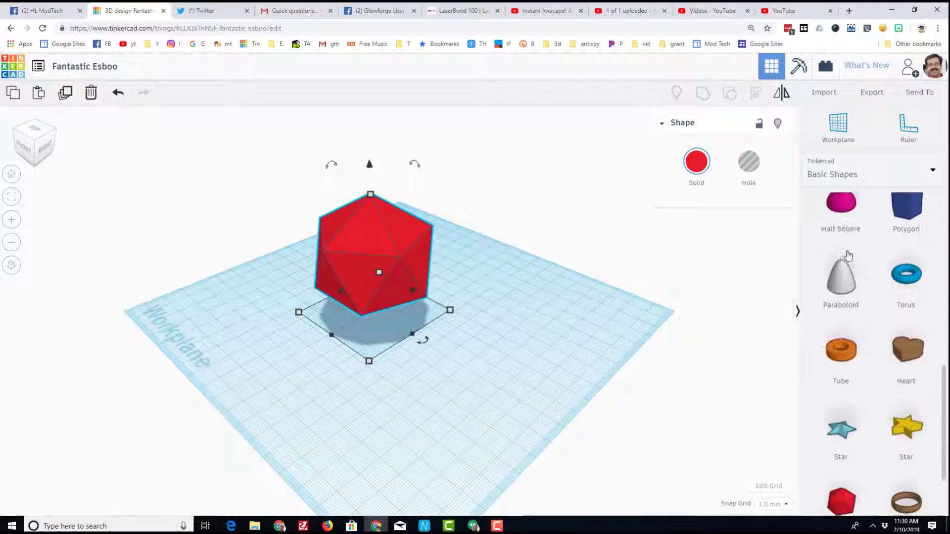
{"action": "scroll", "coordinate": [848, 256], "scroll_direction": "up", "scroll_amount": 1}
{"action": "scroll", "coordinate": [848, 256], "scroll_direction": "up", "scroll_amount": 6}
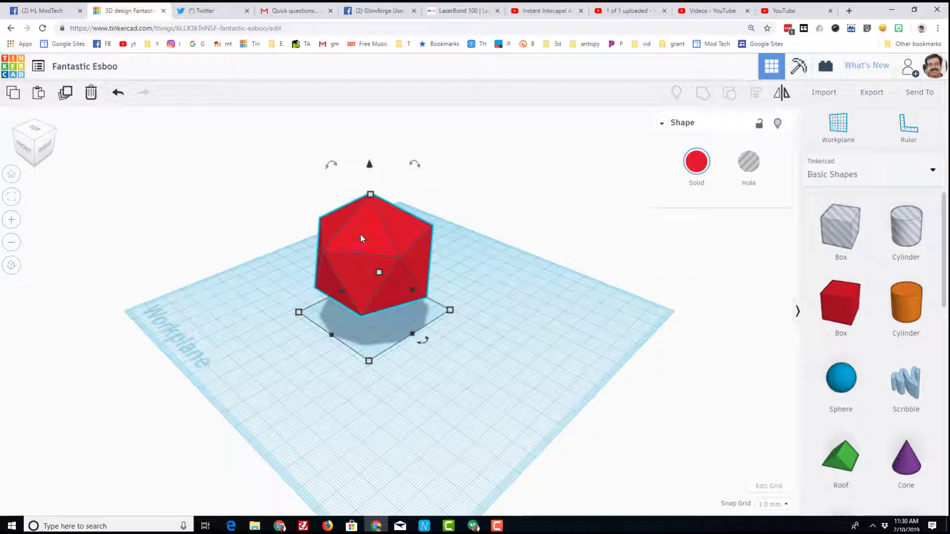
{"action": "left_click", "coordinate": [839, 127]}
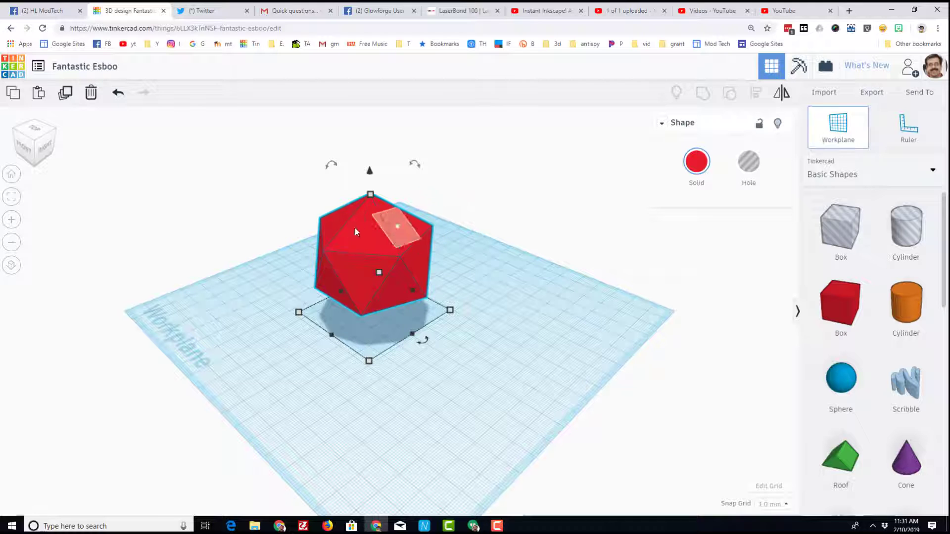
{"action": "left_click", "coordinate": [365, 234]}
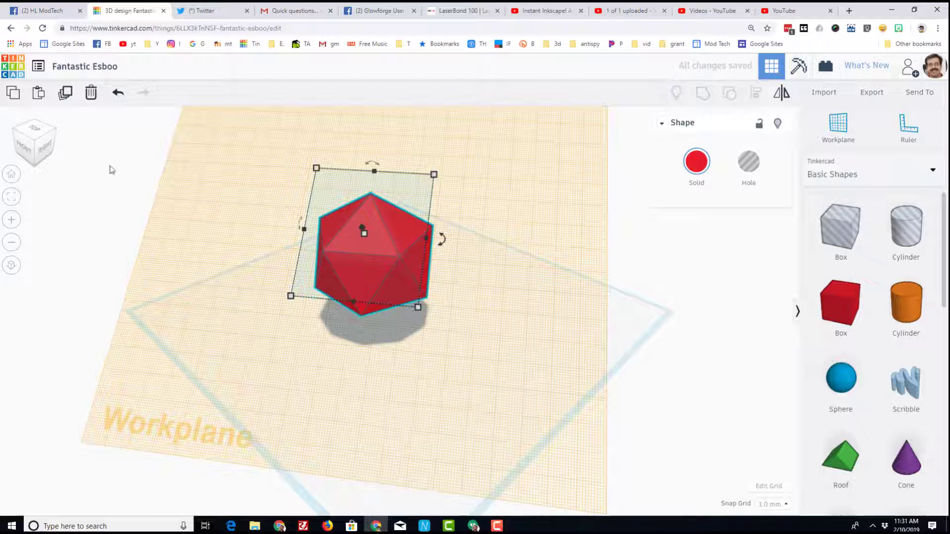
Step: Add a cone onto the icosahedron face that carries the new workplane
{"action": "left_click", "coordinate": [49, 149]}
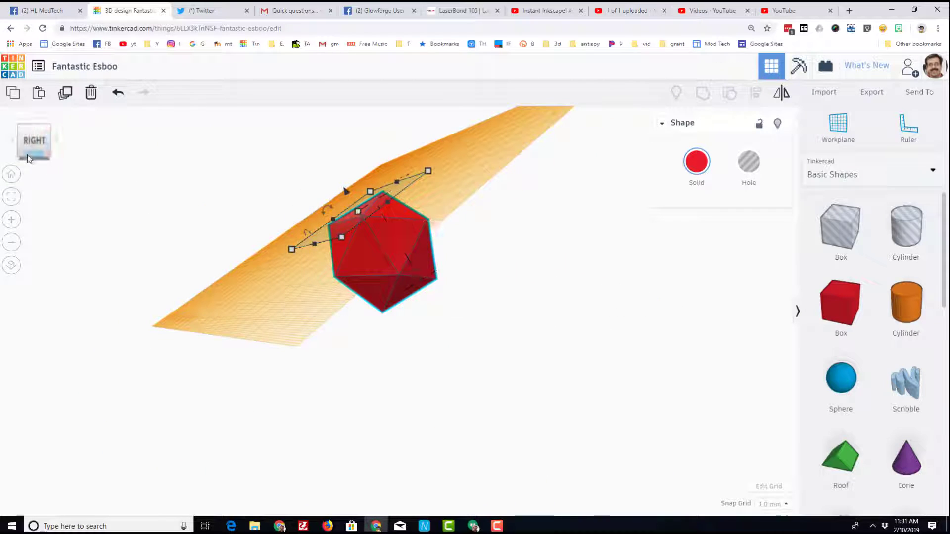
{"action": "left_click", "coordinate": [24, 129]}
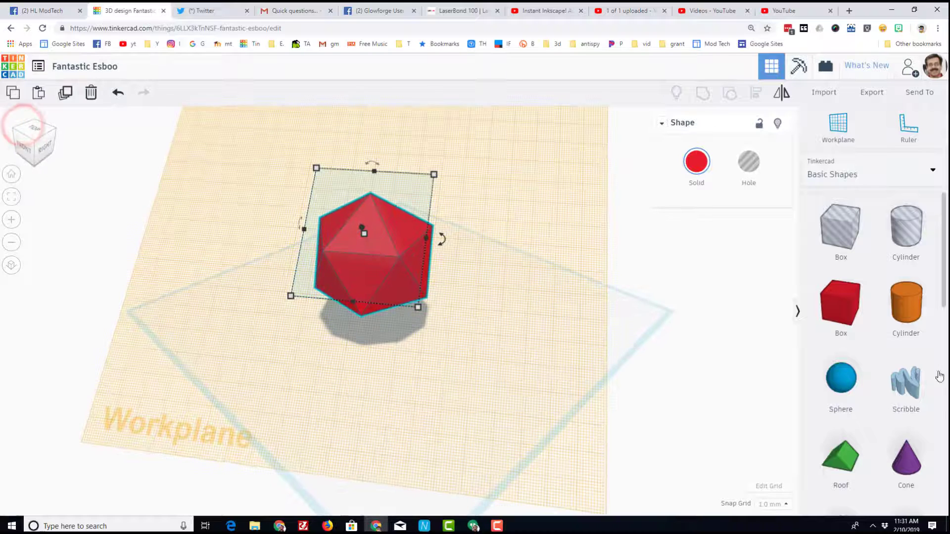
{"action": "left_click_drag", "start_coordinate": [759, 330], "coordinate": [367, 229]}
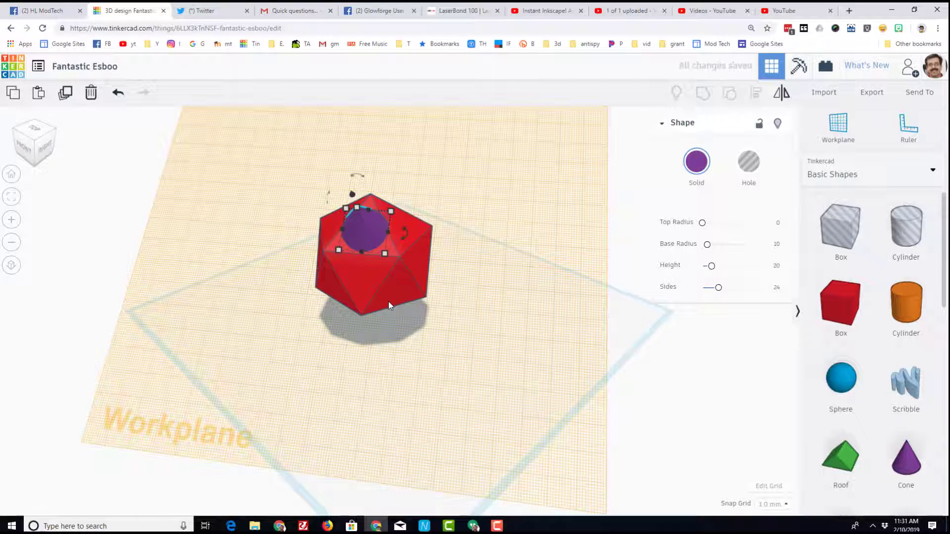
Step: Scale the cone down proportionally until its base measures about 13 by 13 mm
{"action": "left_click", "coordinate": [41, 151]}
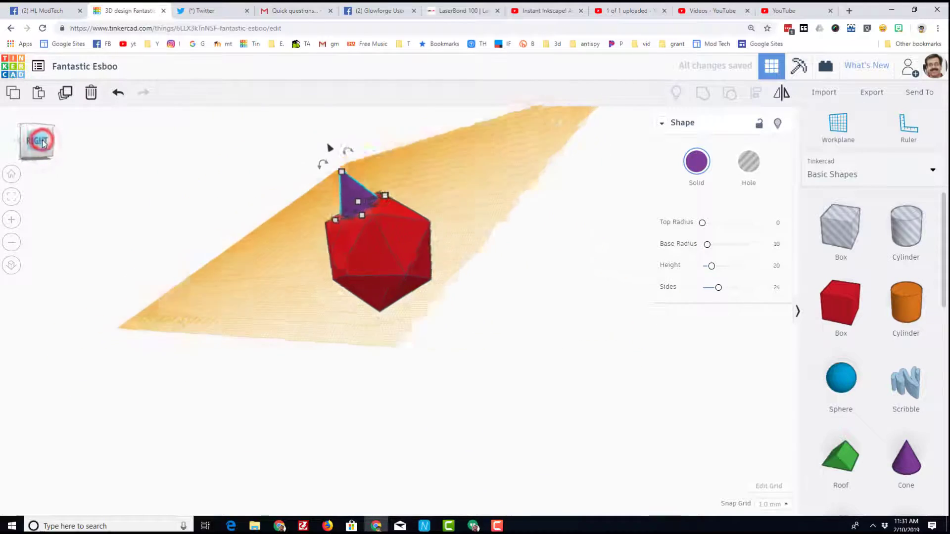
{"action": "left_click", "coordinate": [22, 128]}
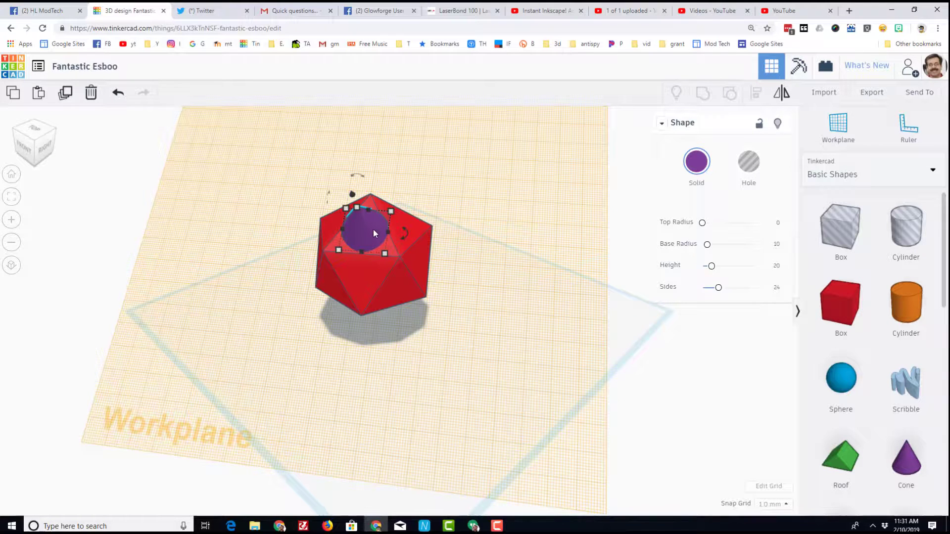
{"action": "mouse_move", "coordinate": [389, 212]}
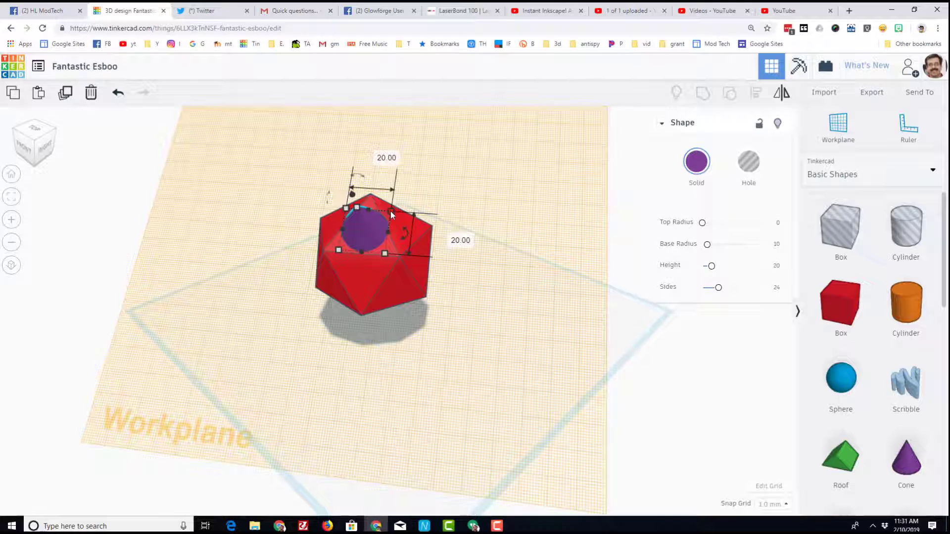
{"action": "left_click_drag", "start_coordinate": [390, 211], "coordinate": [376, 248], "text": "shift"}
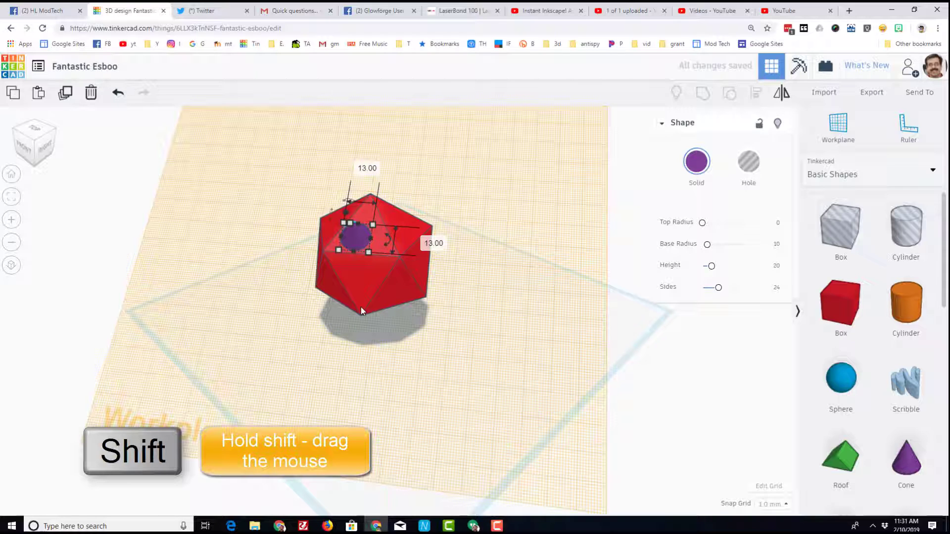
Step: Nudge the cone along the tilted workplane to centre it on the triangular face
{"action": "key", "text": "Right"}
{"action": "key", "text": "Right"}
{"action": "key", "text": "Right"}
{"action": "key", "text": "Up"}
{"action": "key", "text": "Up"}
{"action": "key", "text": "Up"}
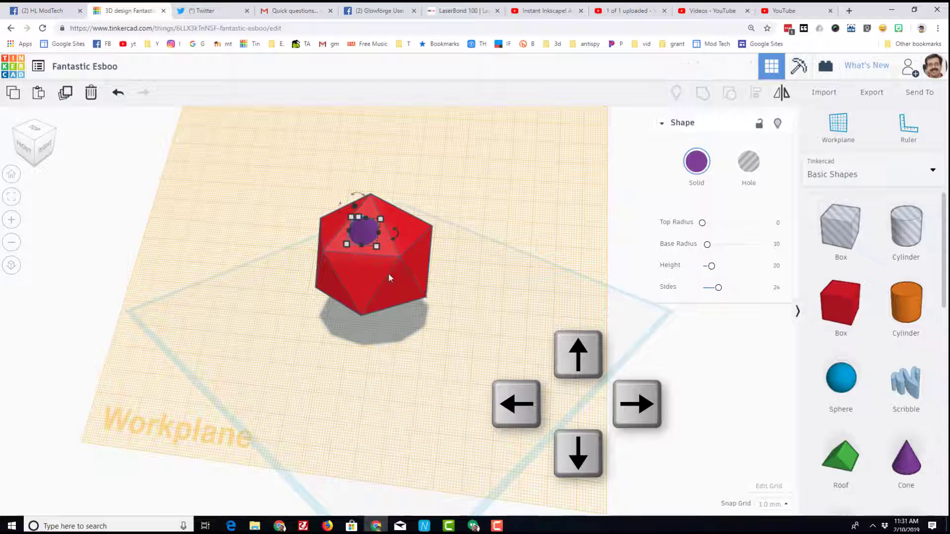
Step: Stretch the cone outward from the face to a height of about 33 mm
{"action": "left_click", "coordinate": [45, 151]}
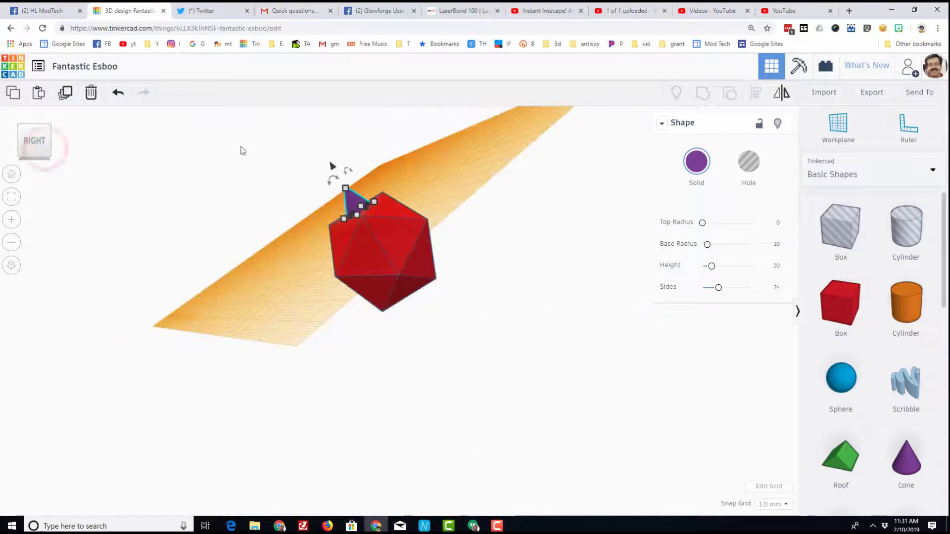
{"action": "left_click_drag", "start_coordinate": [348, 188], "coordinate": [305, 165]}
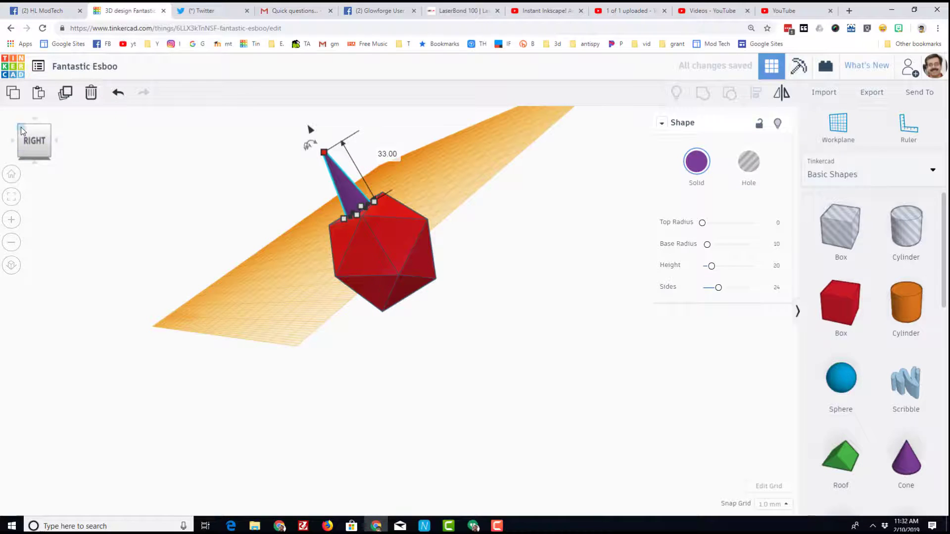
{"action": "left_click", "coordinate": [22, 127]}
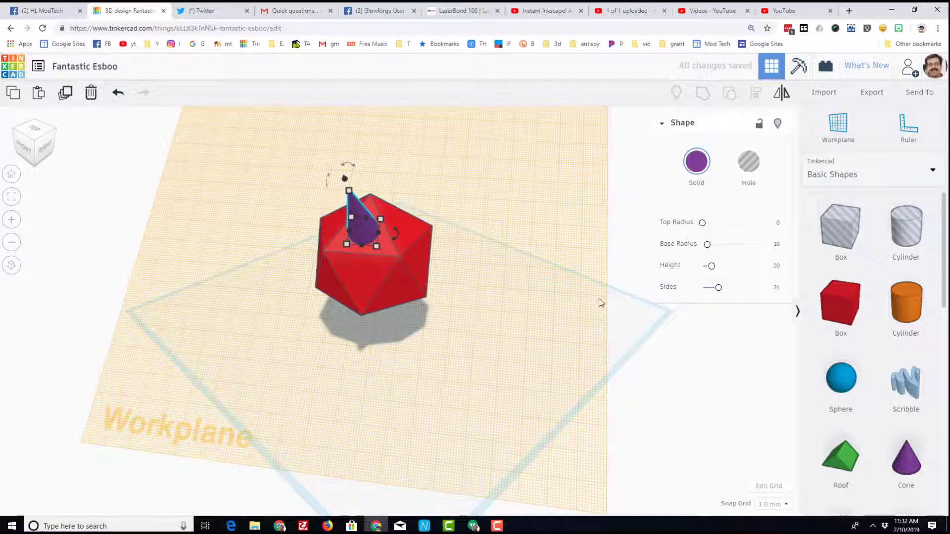
Step: Return the workplane from the icosahedron face to the flat base grid
{"action": "left_click", "coordinate": [843, 124]}
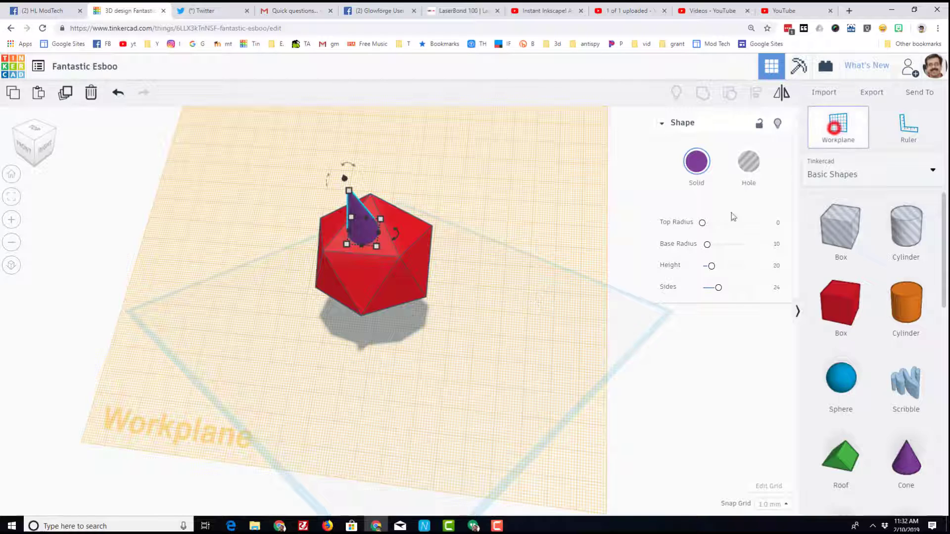
{"action": "left_click", "coordinate": [628, 358]}
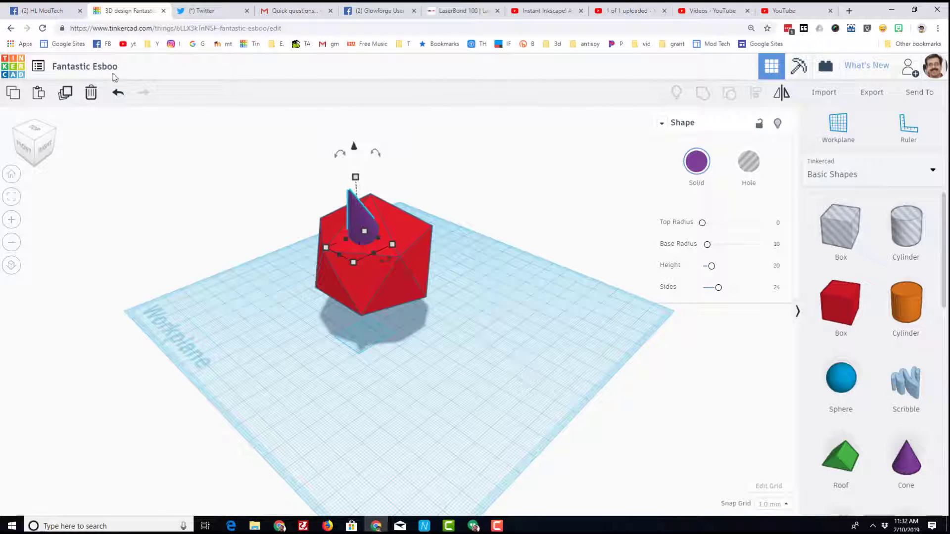
Step: Rename the design as "unicorn dude" followed by the character's first name
{"action": "left_click", "coordinate": [75, 68]}
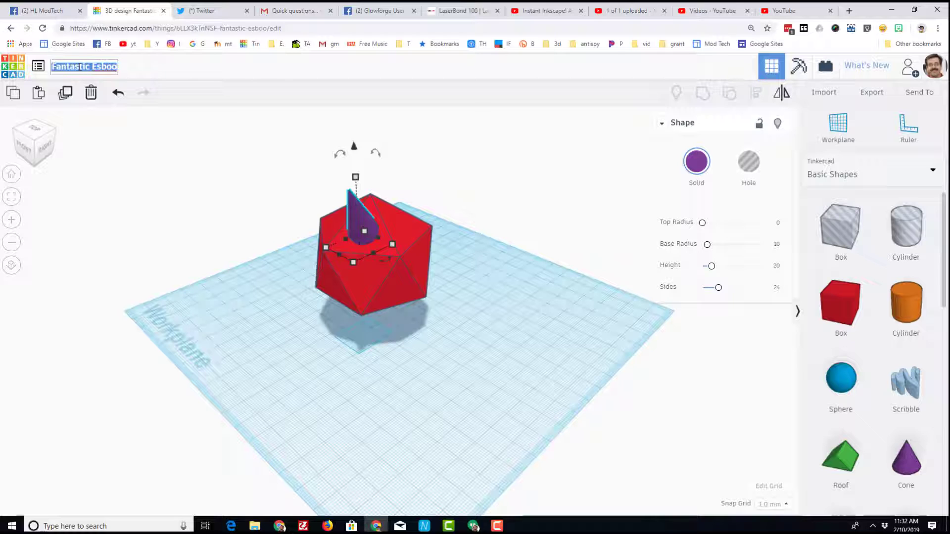
{"action": "type", "text": "corn dude mike"}
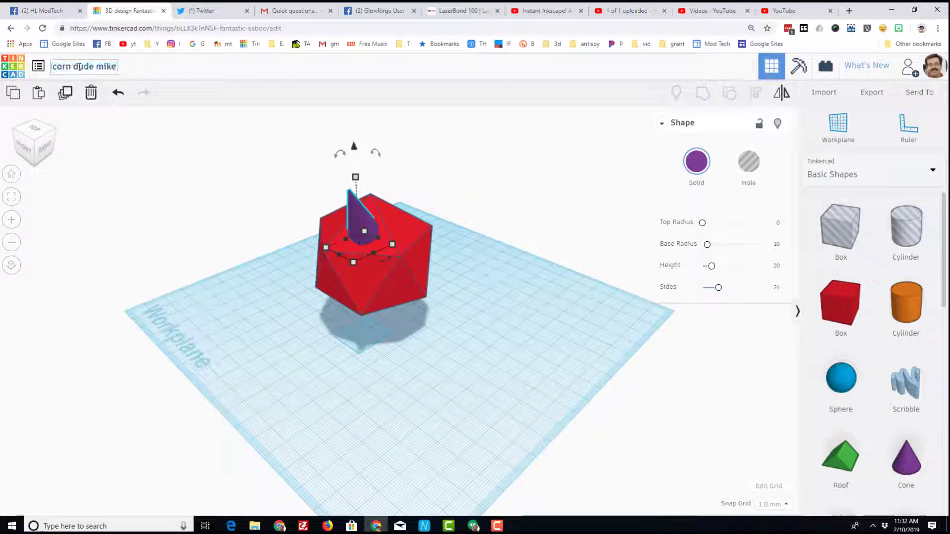
{"action": "left_click", "coordinate": [126, 72]}
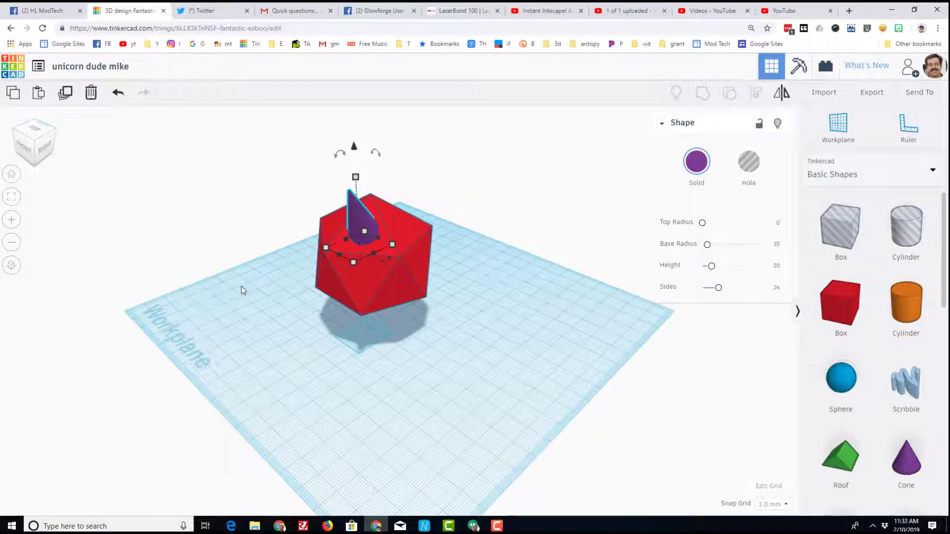
Step: Recolour the cone from the preset colours to a light teal blue
{"action": "left_click", "coordinate": [697, 162]}
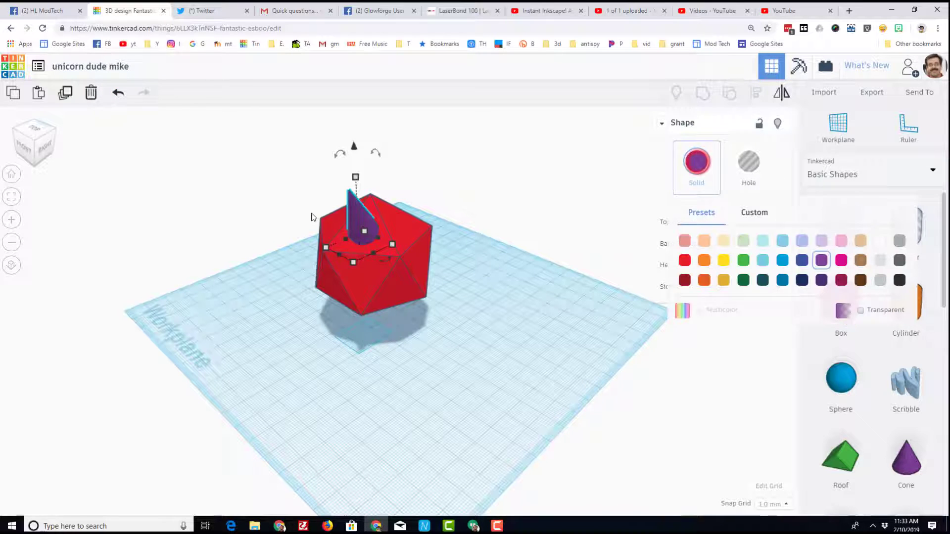
{"action": "left_click", "coordinate": [763, 261]}
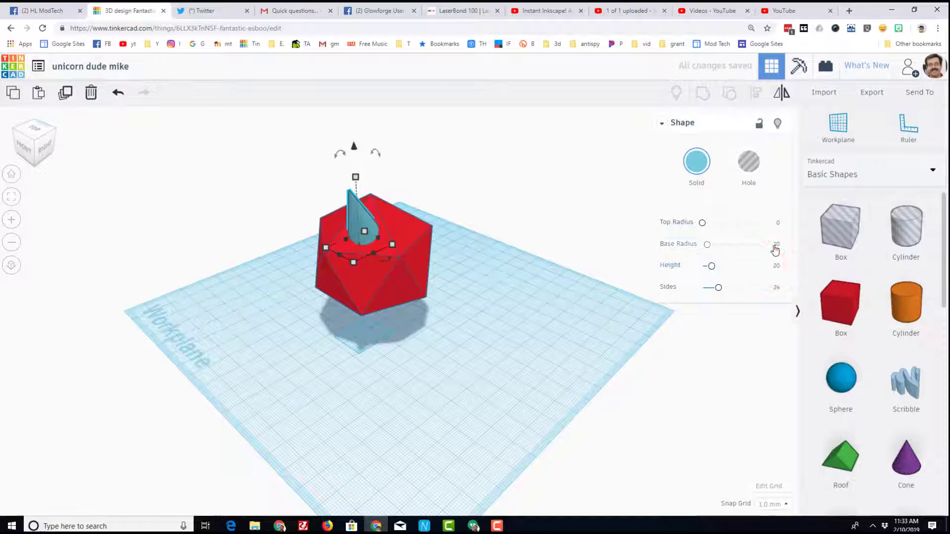
{"action": "left_click", "coordinate": [470, 274]}
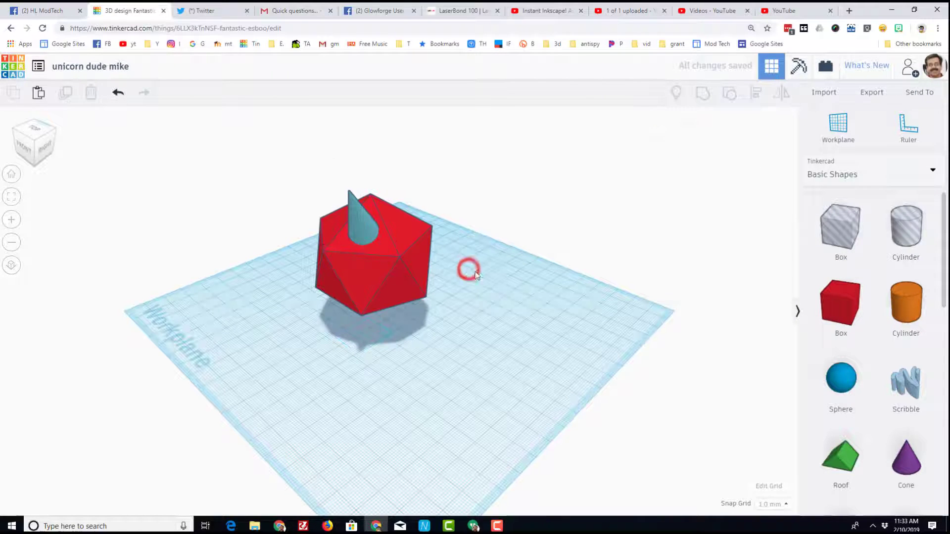
Step: Place a new workplane on the front triangular face of the icosahedron, directly below the cone
{"action": "right_click_drag", "start_coordinate": [468, 270], "coordinate": [321, 286]}
{"action": "right_click_drag", "start_coordinate": [227, 312], "coordinate": [291, 322]}
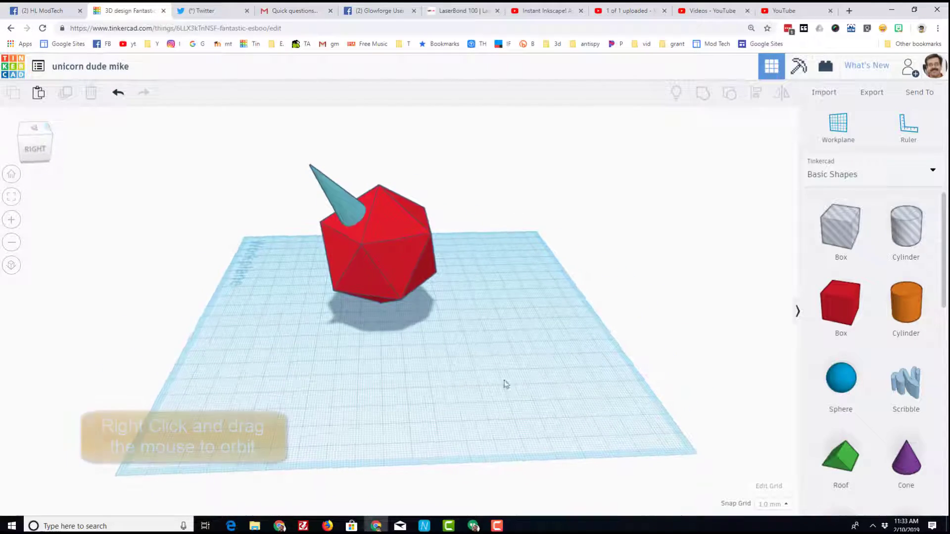
{"action": "right_click_drag", "start_coordinate": [275, 364], "coordinate": [374, 283]}
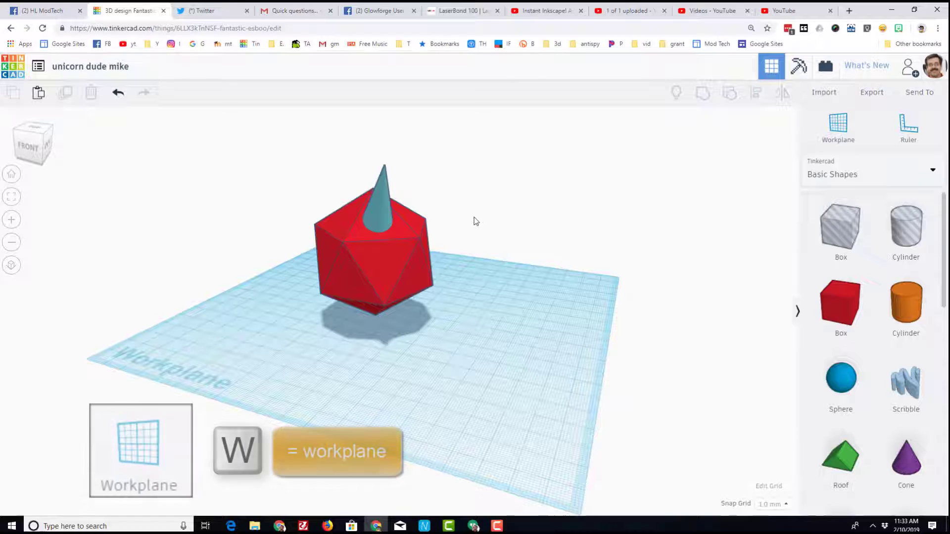
{"action": "key", "text": "w"}
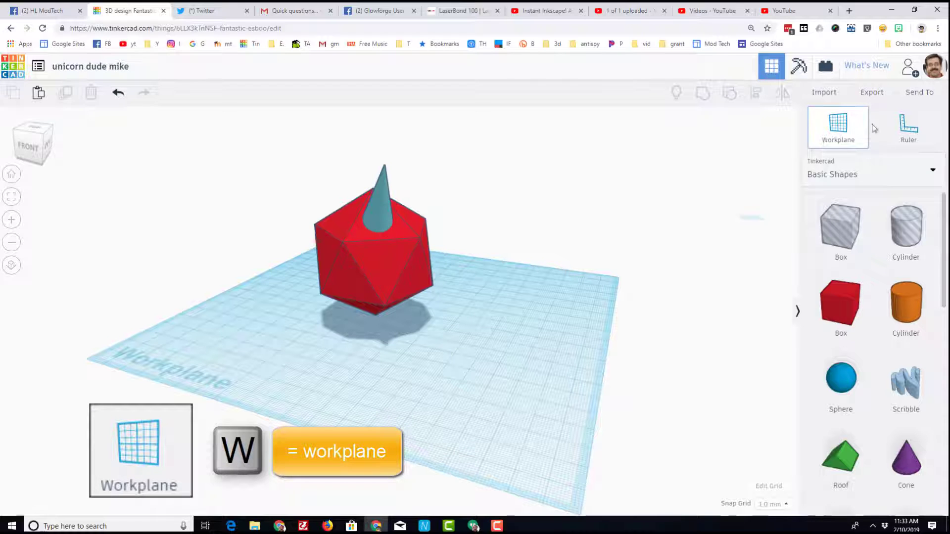
{"action": "left_click", "coordinate": [384, 262]}
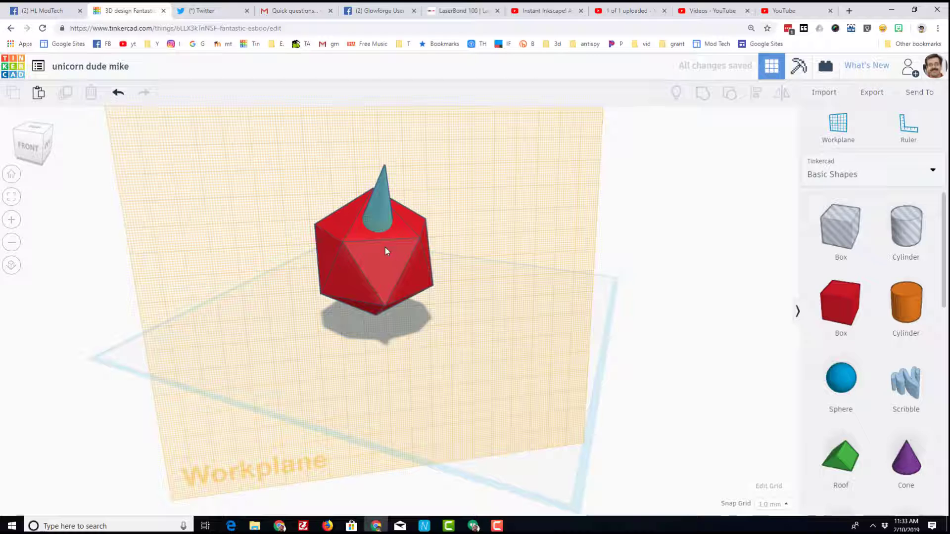
Step: Add a half sphere onto the front triangular face that carries the workplane and fit the view to it
{"action": "scroll", "coordinate": [866, 276], "scroll_direction": "down", "scroll_amount": 5}
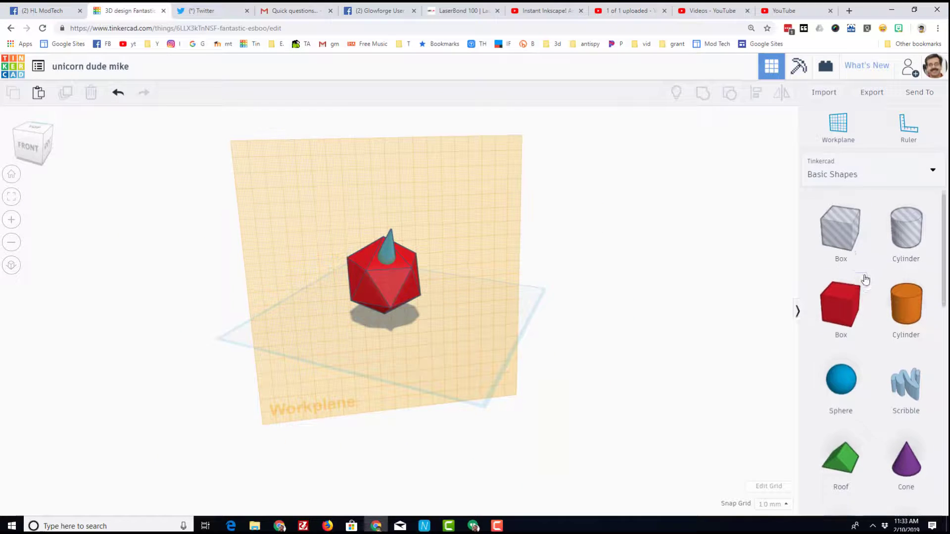
{"action": "scroll", "coordinate": [869, 279], "scroll_direction": "down", "scroll_amount": 2}
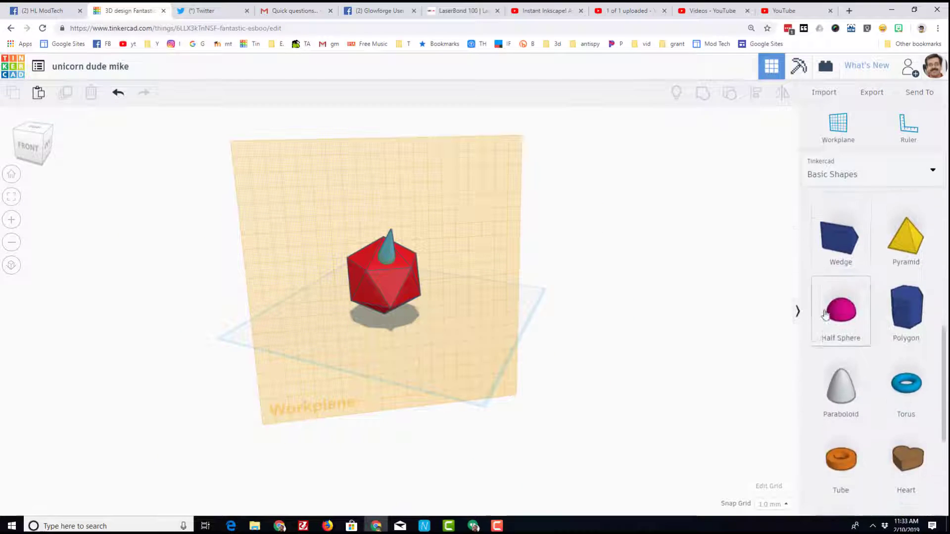
{"action": "left_click_drag", "start_coordinate": [841, 306], "coordinate": [382, 282]}
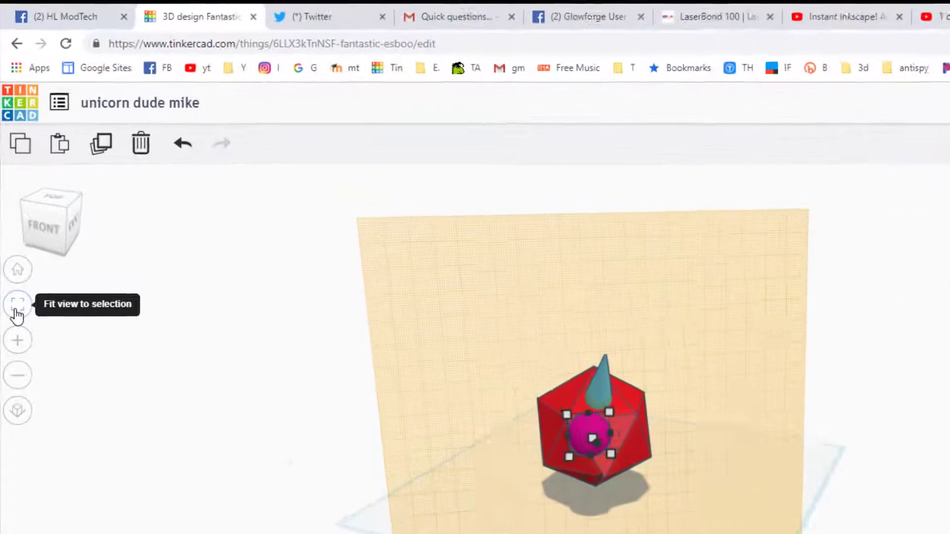
{"action": "left_click", "coordinate": [18, 322]}
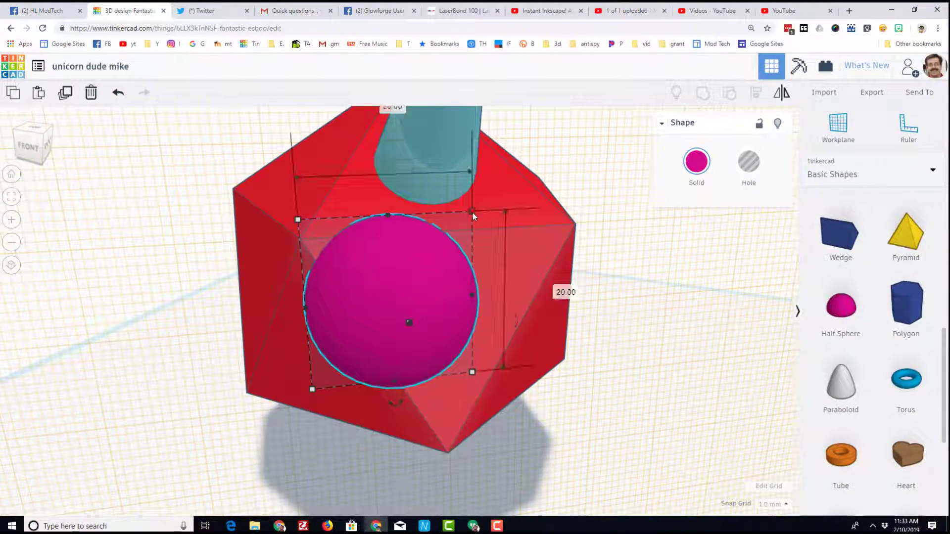
Step: Scale the half sphere down proportionally to 6 by 6 mm and position it near the upper left corner of the triangular face
{"action": "left_click_drag", "start_coordinate": [472, 212], "coordinate": [432, 352]}
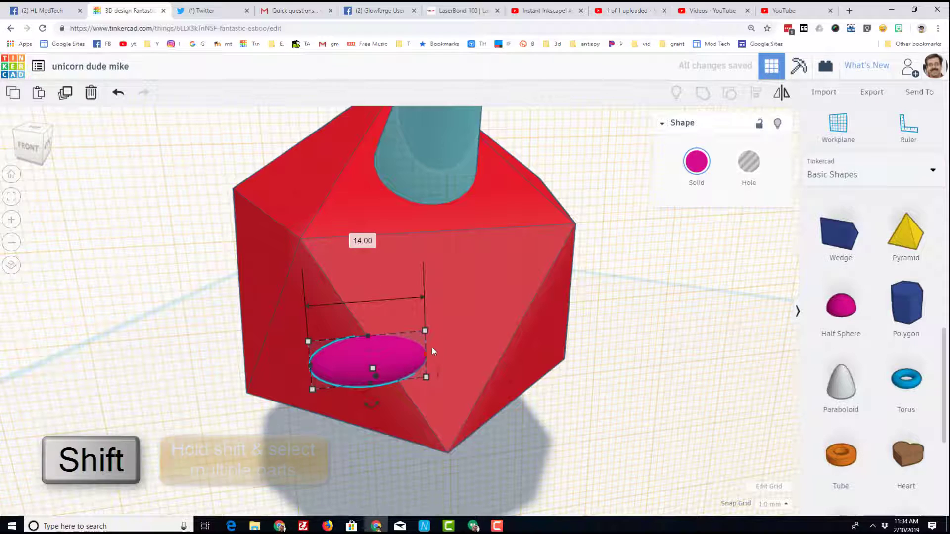
{"action": "left_click", "coordinate": [117, 92]}
{"action": "left_click_drag", "start_coordinate": [348, 367], "coordinate": [397, 275]}
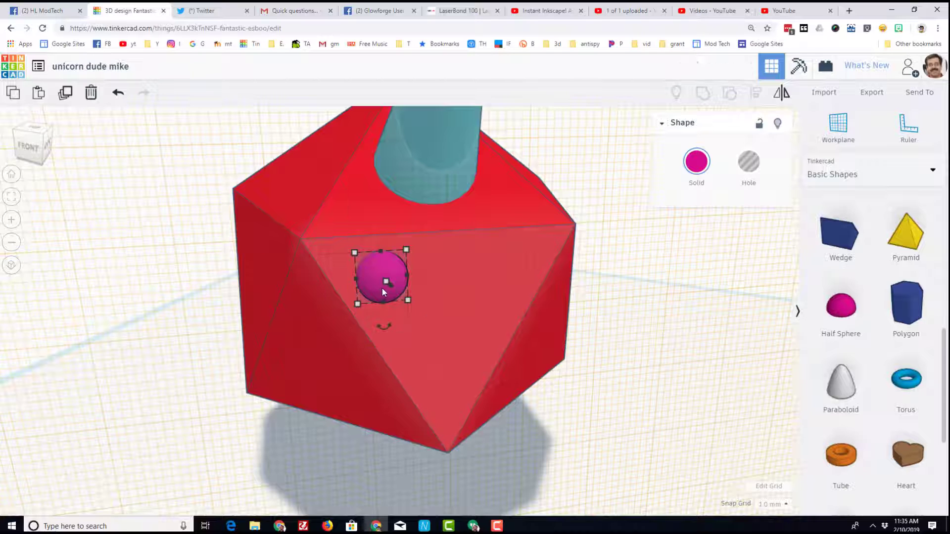
Step: Colour the small half sphere white
{"action": "left_click", "coordinate": [696, 162]}
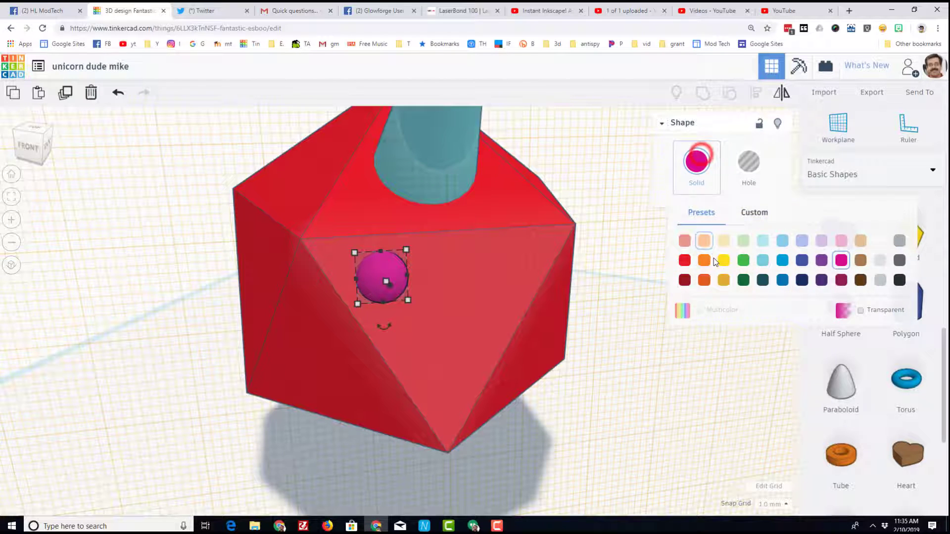
{"action": "left_click", "coordinate": [882, 243]}
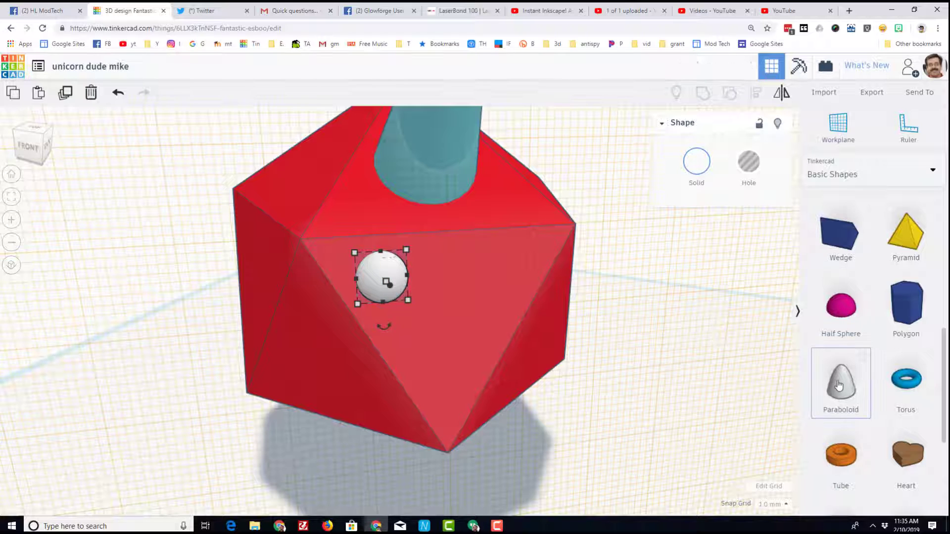
Step: Add a paraboloid onto the same triangular face beside the white half sphere and colour it black
{"action": "left_click_drag", "start_coordinate": [838, 385], "coordinate": [494, 311]}
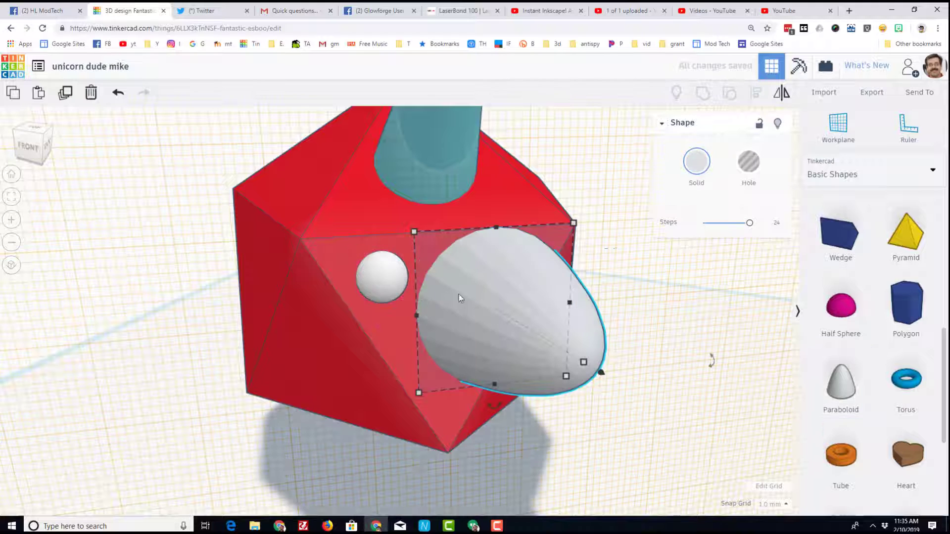
{"action": "left_click", "coordinate": [700, 162]}
{"action": "left_click", "coordinate": [897, 278]}
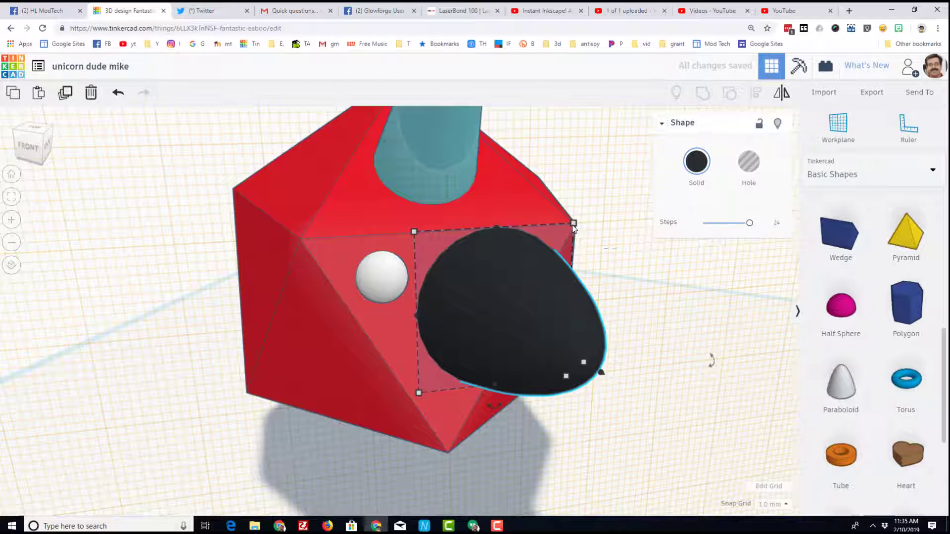
Step: Scale the black paraboloid down proportionally to 4 by 4 mm and nudge it onto the middle of the white half sphere as a pupil
{"action": "left_click_drag", "start_coordinate": [574, 229], "coordinate": [420, 366]}
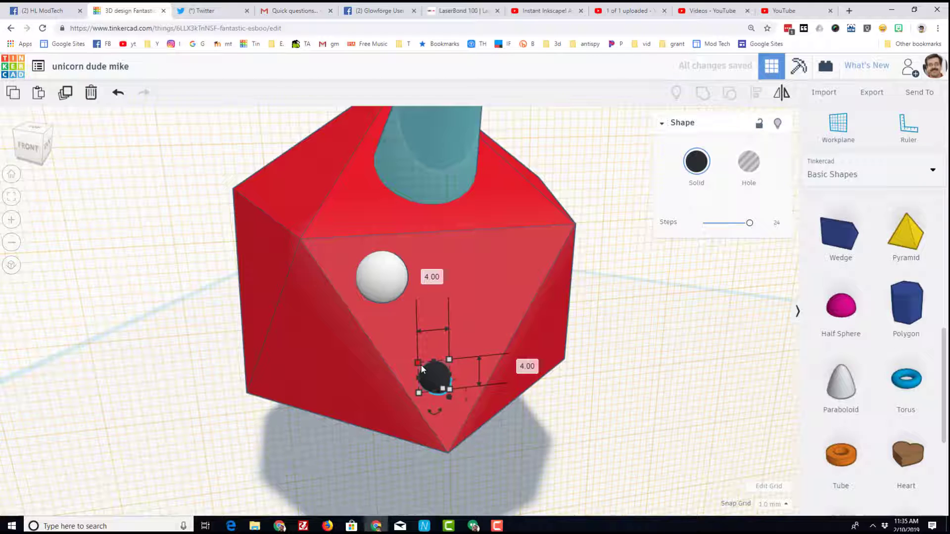
{"action": "key", "text": "Up"}
{"action": "key", "text": "Up"}
{"action": "key", "text": "Up"}
{"action": "key", "text": "Up"}
{"action": "key", "text": "Up"}
{"action": "key", "text": "Up"}
{"action": "key", "text": "Up"}
{"action": "key", "text": "Up"}
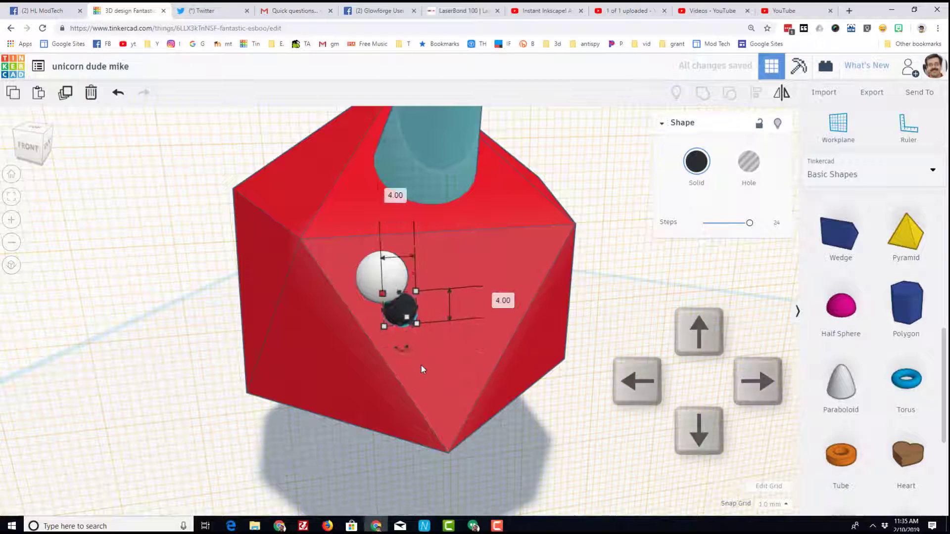
{"action": "key", "text": "Up"}
{"action": "key", "text": "Up"}
{"action": "key", "text": "Up"}
{"action": "key", "text": "Up"}
{"action": "key", "text": "Up"}
{"action": "key", "text": "Up"}
{"action": "key", "text": "Left"}
{"action": "key", "text": "Left"}
{"action": "key", "text": "Left"}
{"action": "key", "text": "Down"}
{"action": "key", "text": "Down"}
{"action": "key", "text": "Down"}
{"action": "key", "text": "Right"}
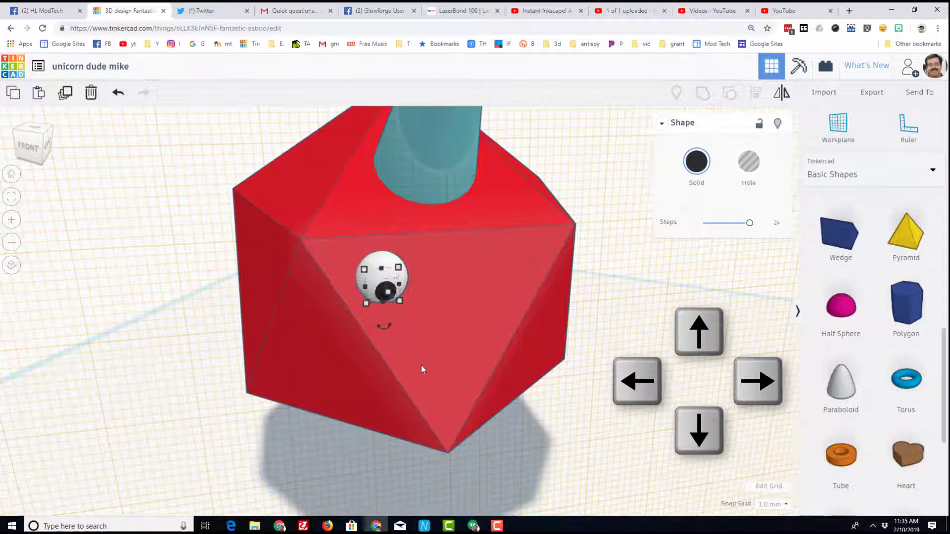
{"action": "key", "text": "Up"}
{"action": "key", "text": "Up"}
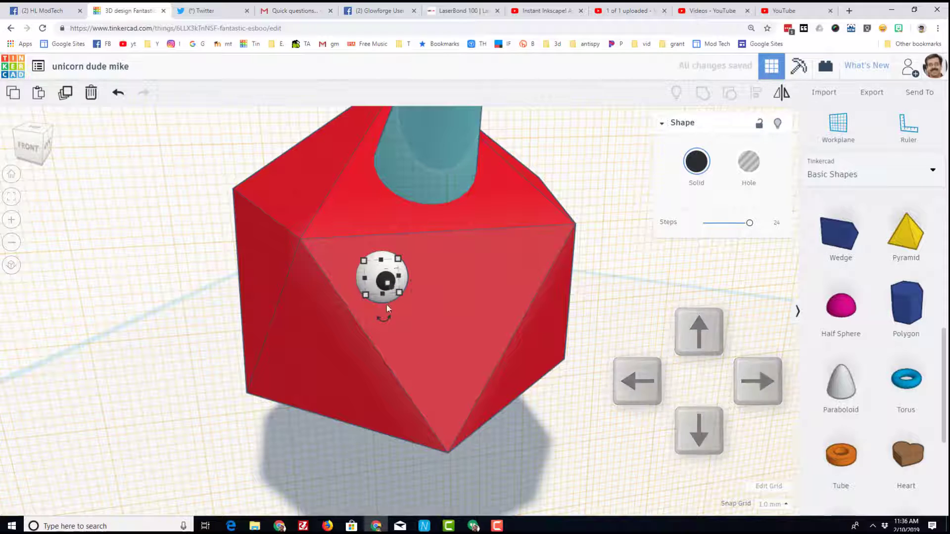
{"action": "left_click", "coordinate": [140, 228]}
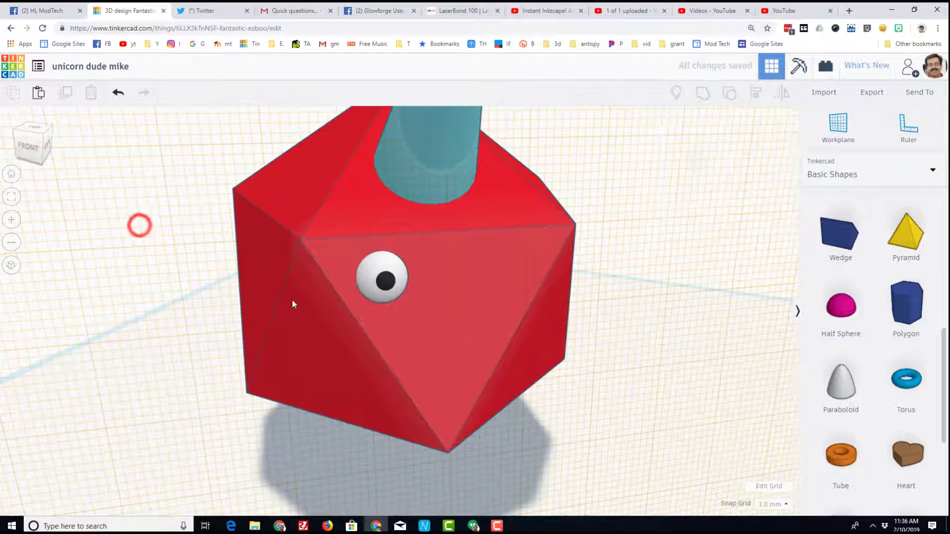
Step: Group the white half sphere and the black paraboloid into one eye
{"action": "right_click_drag", "start_coordinate": [206, 310], "coordinate": [337, 287]}
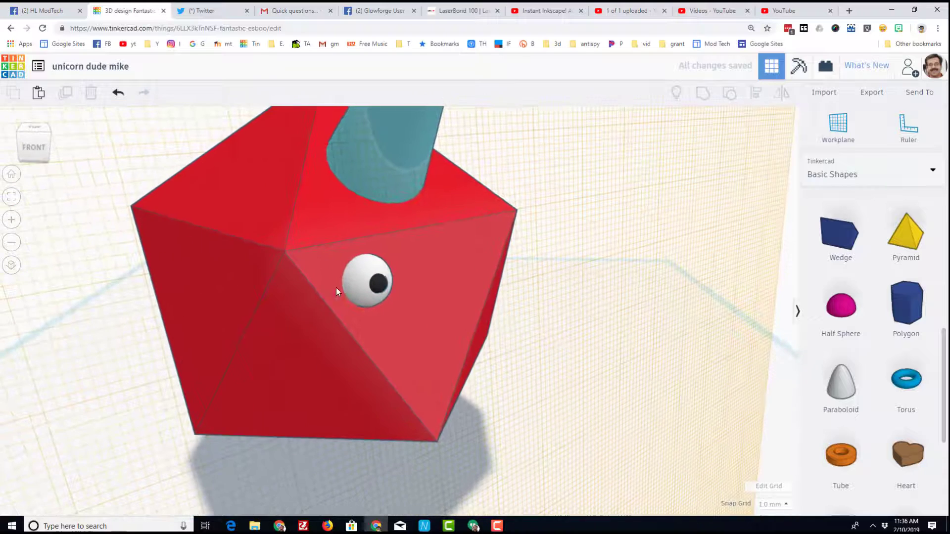
{"action": "left_click", "coordinate": [364, 283]}
{"action": "key", "text": "shift"}
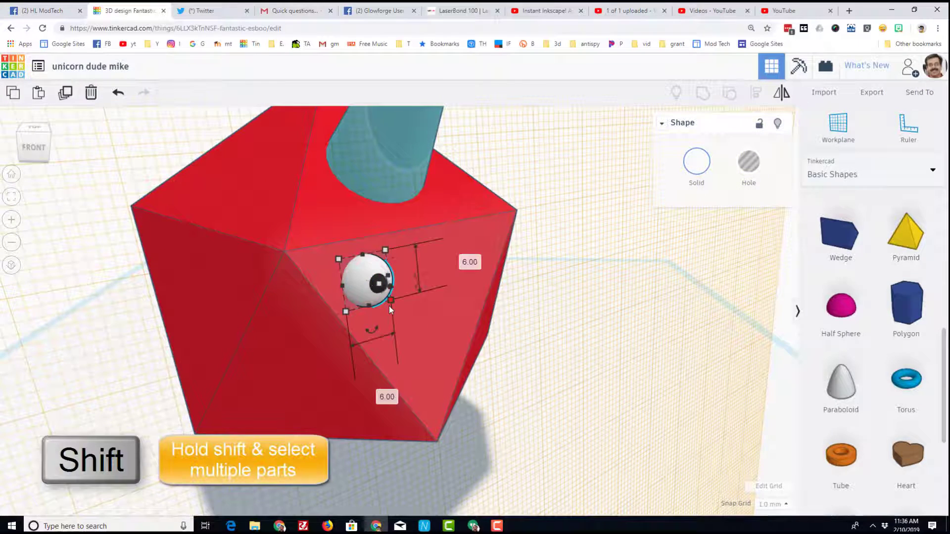
{"action": "left_click", "coordinate": [378, 280], "text": "shift"}
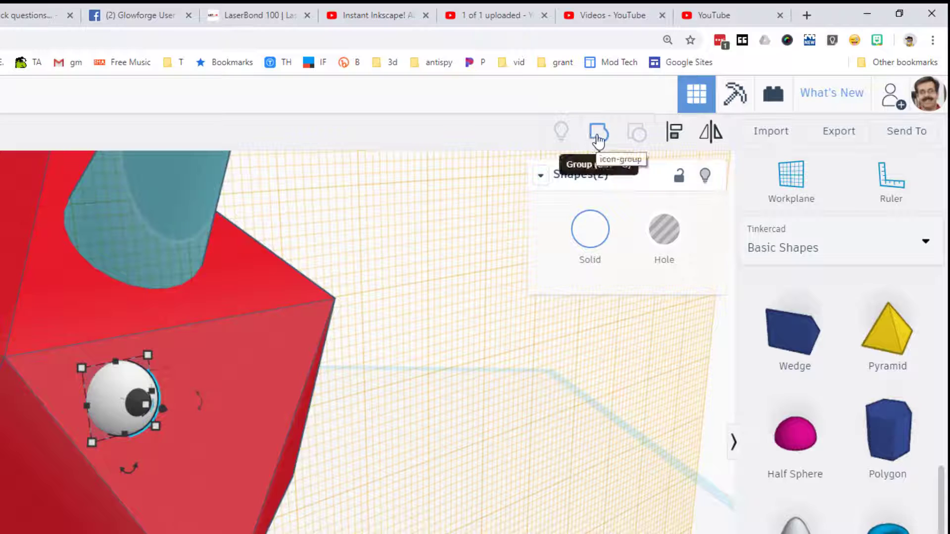
{"action": "left_click", "coordinate": [599, 138]}
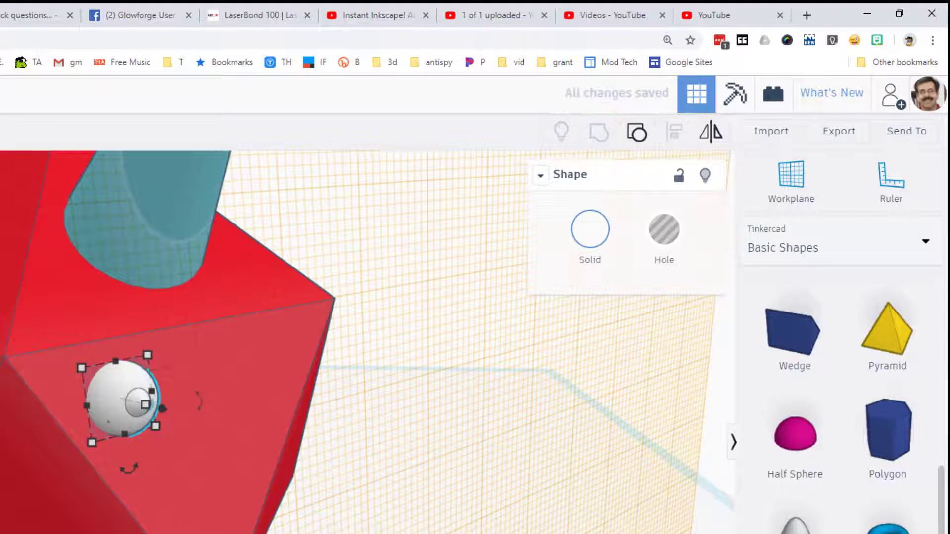
Step: Turn on multicolour for the grouped eye so its parts keep their own colours
{"action": "mouse_move", "coordinate": [139, 405]}
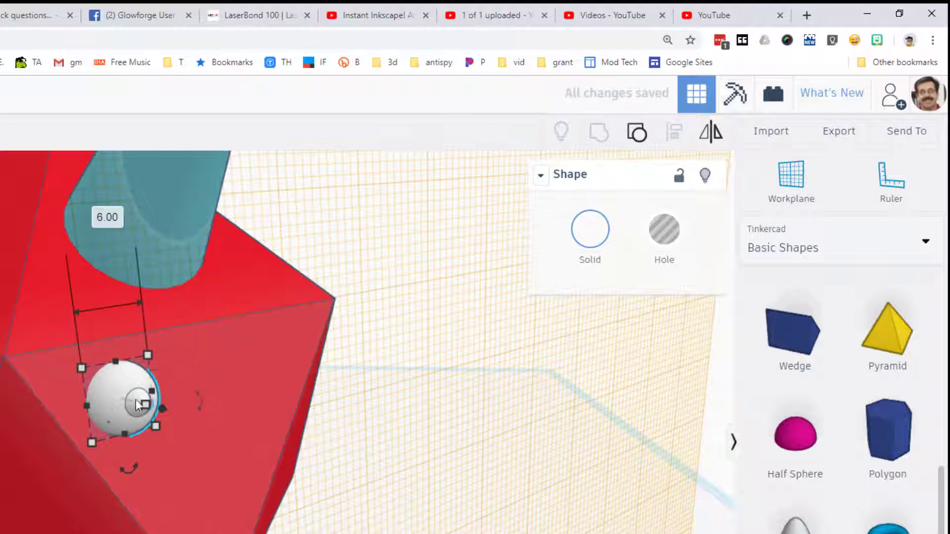
{"action": "left_click", "coordinate": [591, 227]}
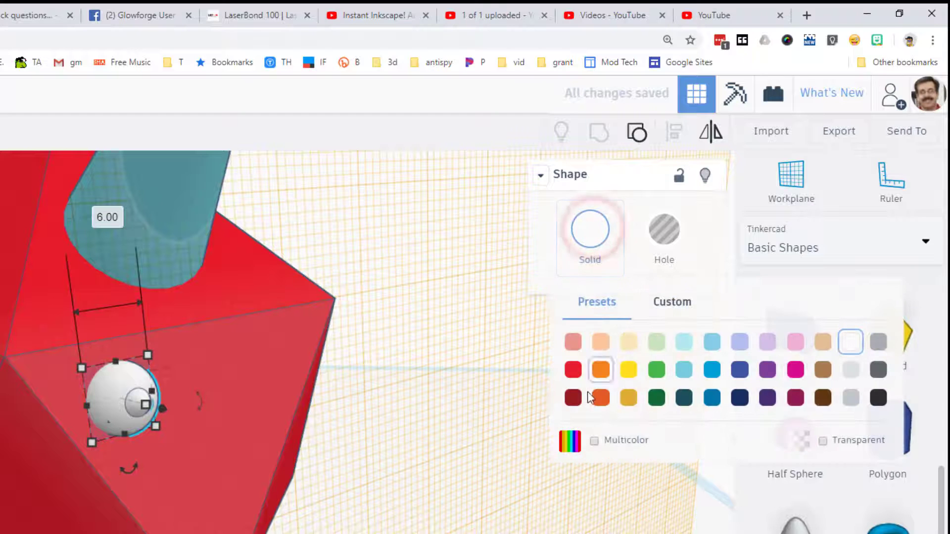
{"action": "left_click", "coordinate": [594, 442]}
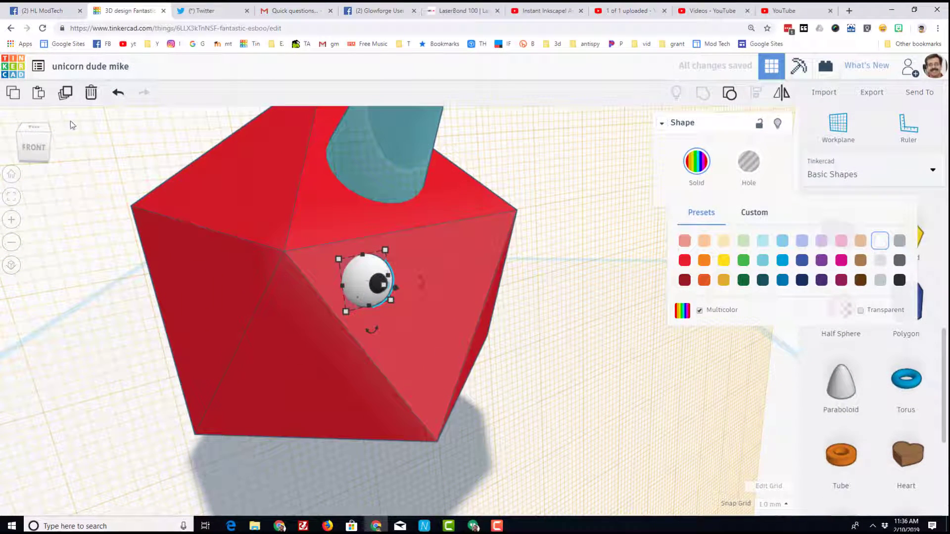
Step: Duplicate the grouped eye and nudge the copy across the same triangular face to make a second eye
{"action": "left_click", "coordinate": [65, 93]}
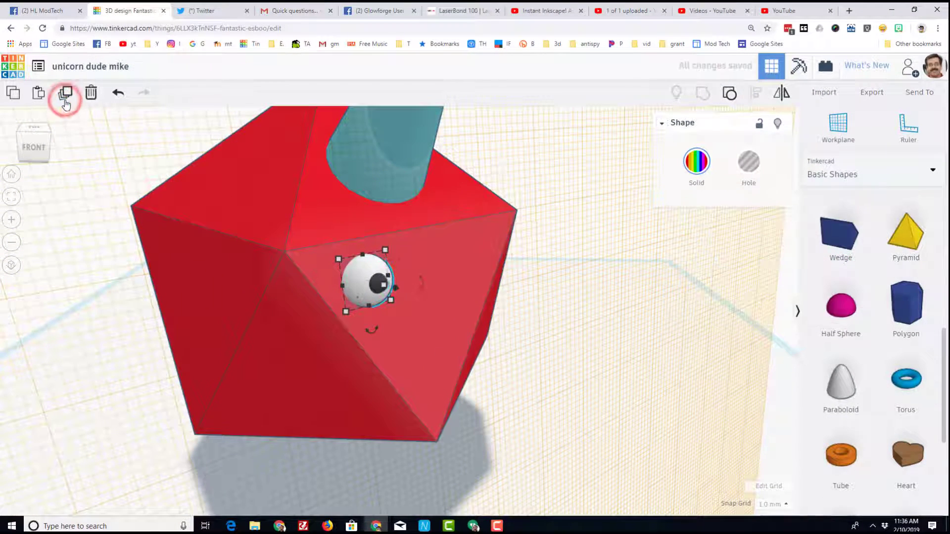
{"action": "key", "text": "Right"}
{"action": "key", "text": "Right"}
{"action": "key", "text": "Right"}
{"action": "key", "text": "Right"}
{"action": "key", "text": "Right"}
{"action": "key", "text": "Right"}
{"action": "key", "text": "Right"}
{"action": "key", "text": "Right"}
{"action": "key", "text": "Right"}
{"action": "key", "text": "Right"}
{"action": "key", "text": "Right"}
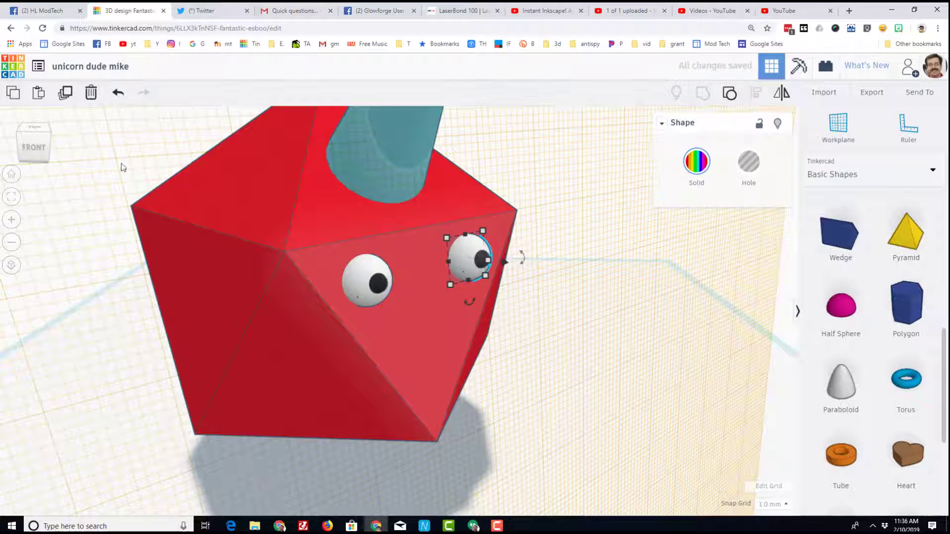
Step: Add a Scribble shape onto the triangular face below the eyes, opening its drawing canvas
{"action": "left_click", "coordinate": [46, 133]}
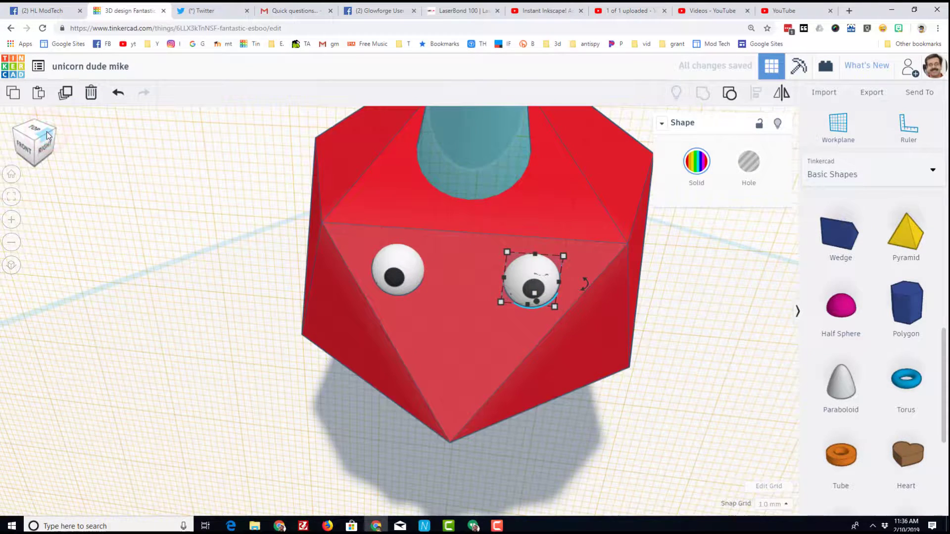
{"action": "right_click_drag", "start_coordinate": [250, 240], "coordinate": [324, 377]}
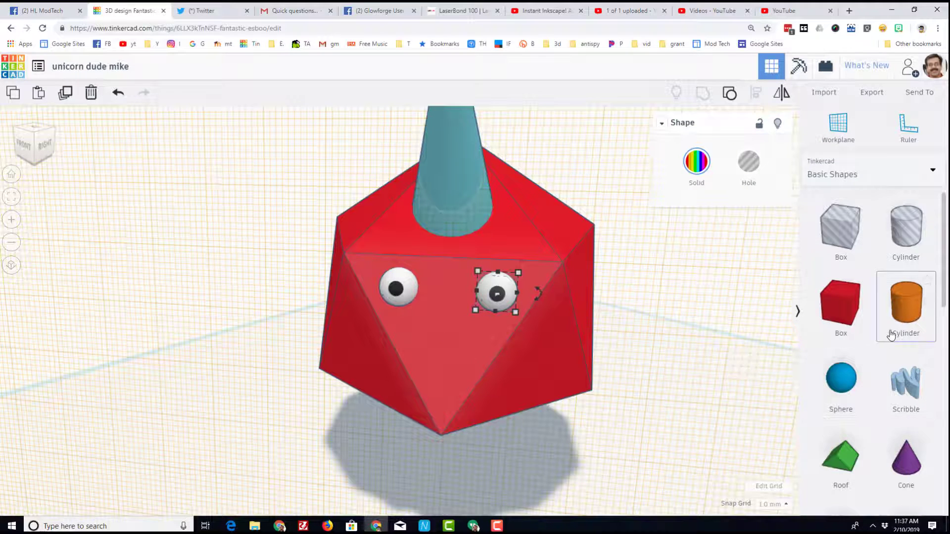
{"action": "scroll", "coordinate": [891, 336], "scroll_direction": "down", "scroll_amount": 5}
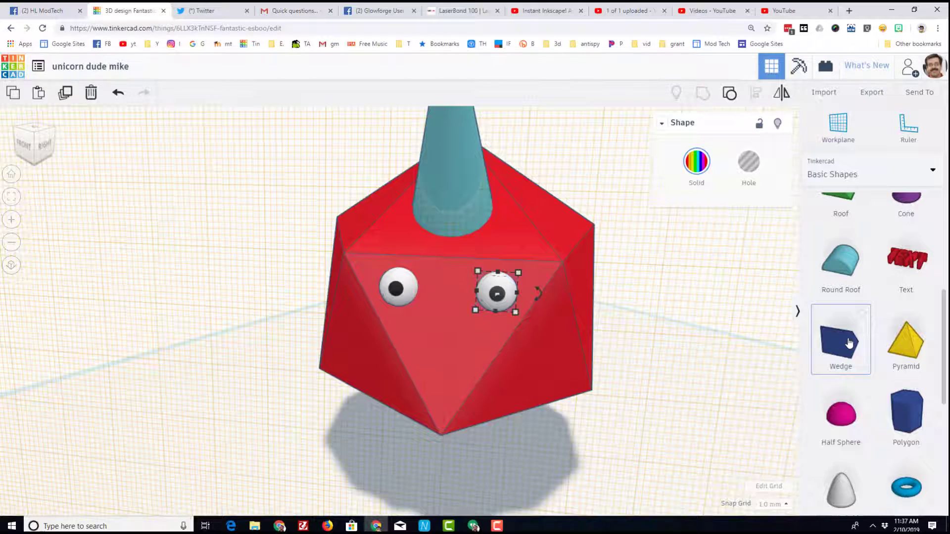
{"action": "scroll", "coordinate": [907, 367], "scroll_direction": "down", "scroll_amount": 5}
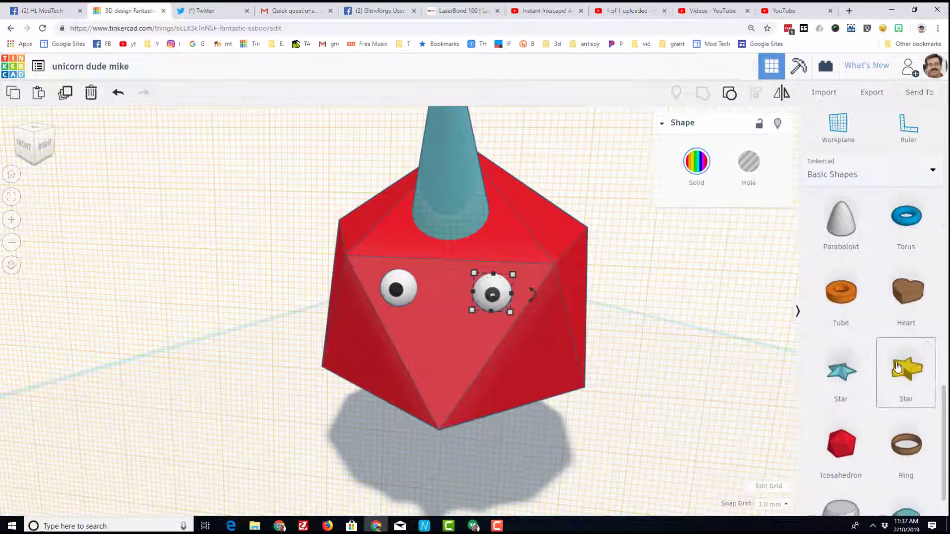
{"action": "scroll", "coordinate": [899, 367], "scroll_direction": "up", "scroll_amount": 10}
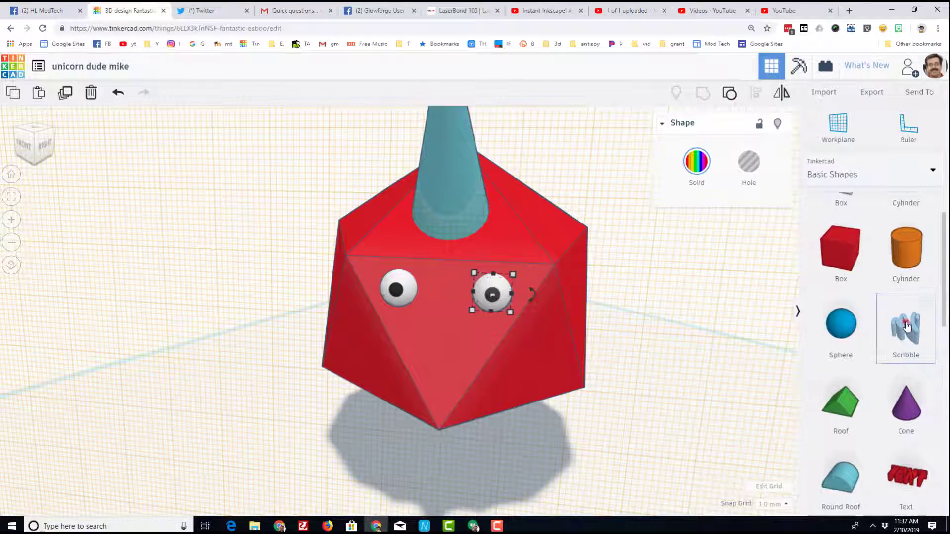
{"action": "left_click_drag", "start_coordinate": [907, 326], "coordinate": [434, 341]}
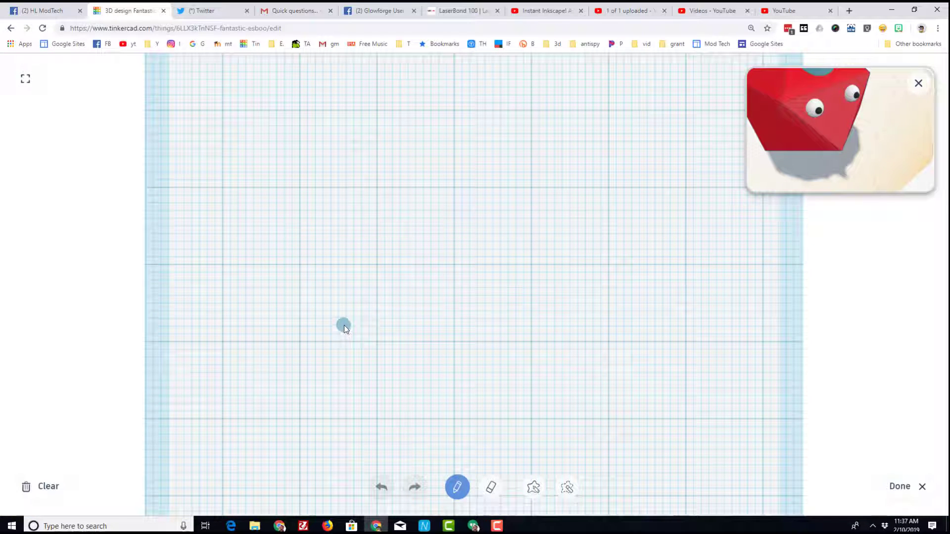
{"action": "left_click_drag", "start_coordinate": [344, 329], "coordinate": [389, 346]}
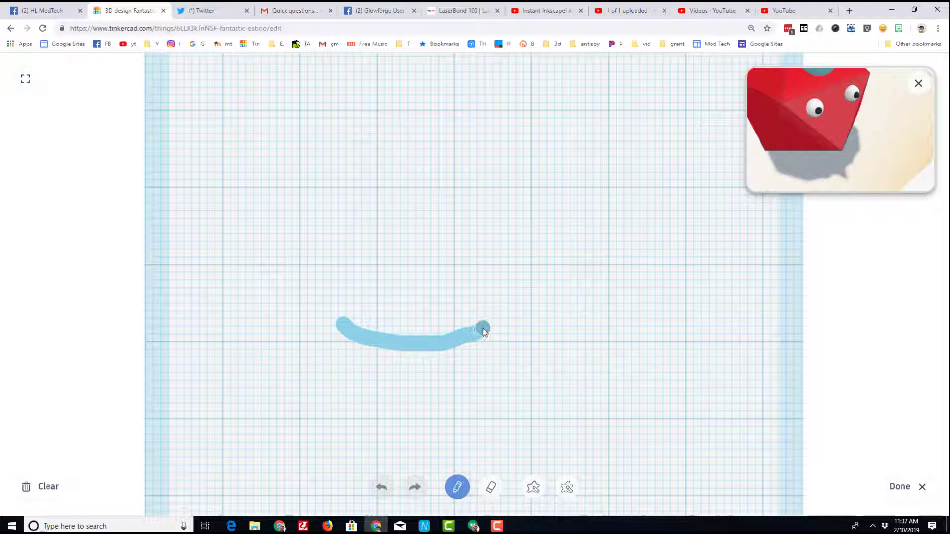
{"action": "left_click_drag", "start_coordinate": [484, 332], "coordinate": [485, 332]}
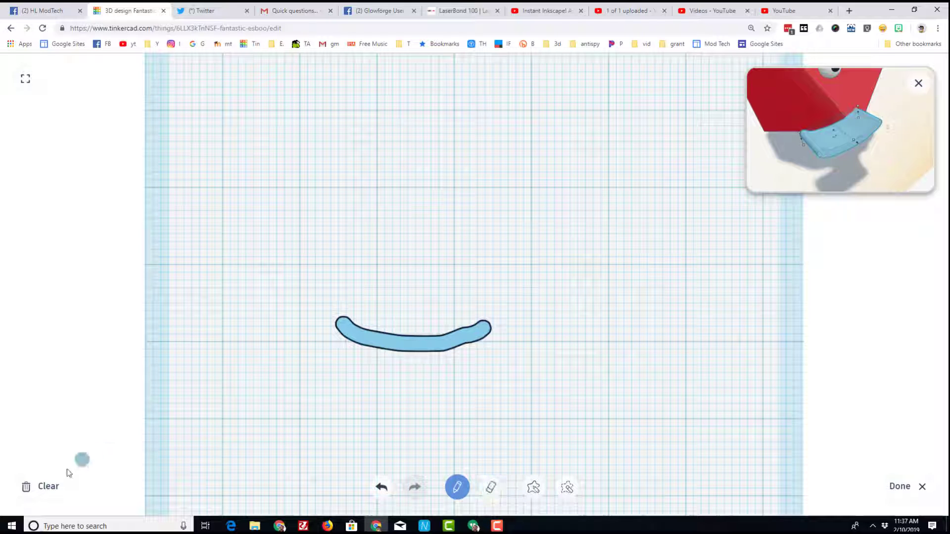
{"action": "left_click", "coordinate": [48, 486]}
Step: Draw a smile as one upward-curving stroke with a short slanted stroke across each end, and finish the scribble
{"action": "mouse_move", "coordinate": [377, 324]}
{"action": "left_mouse_down"}
{"action": "mouse_move", "coordinate": [447, 335]}
{"action": "mouse_move", "coordinate": [506, 328]}
{"action": "mouse_move", "coordinate": [517, 315]}
{"action": "left_mouse_up"}
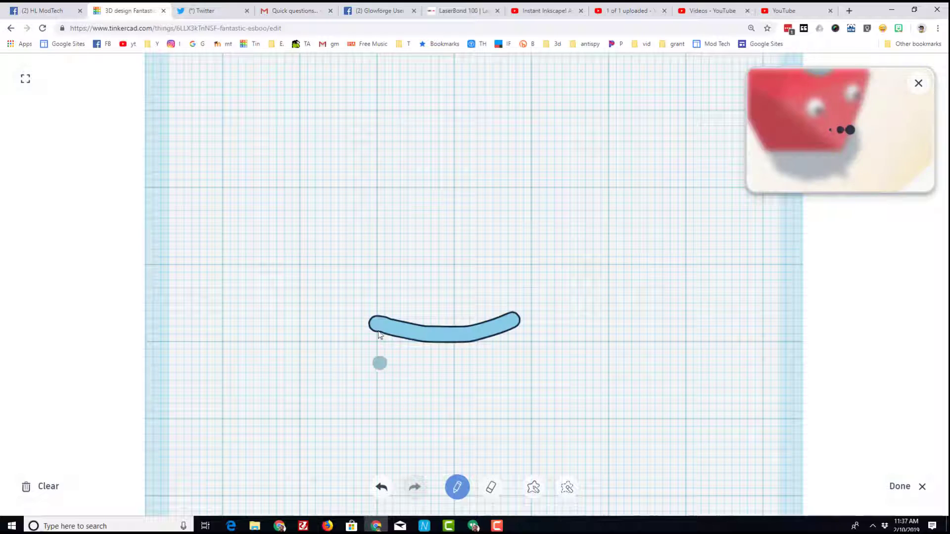
{"action": "left_click_drag", "start_coordinate": [379, 305], "coordinate": [363, 329]}
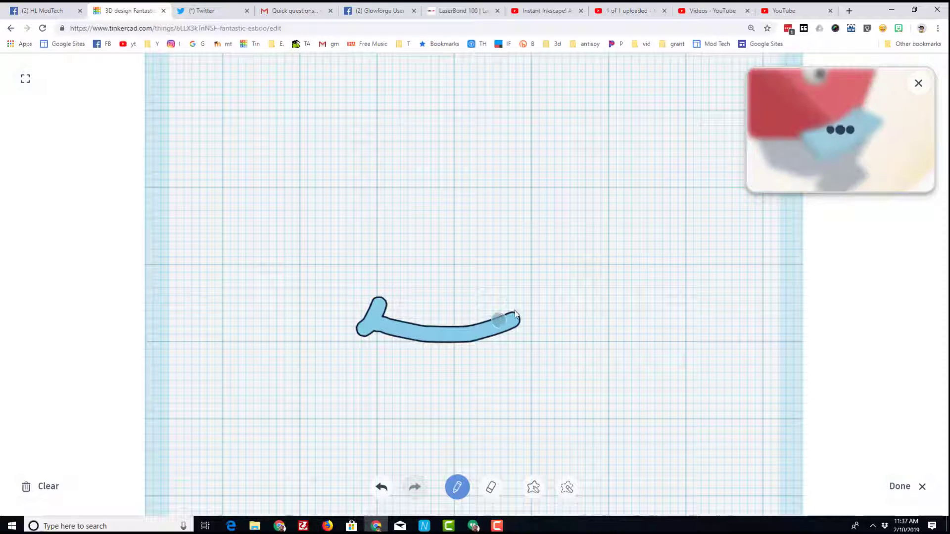
{"action": "left_click_drag", "start_coordinate": [509, 303], "coordinate": [539, 337]}
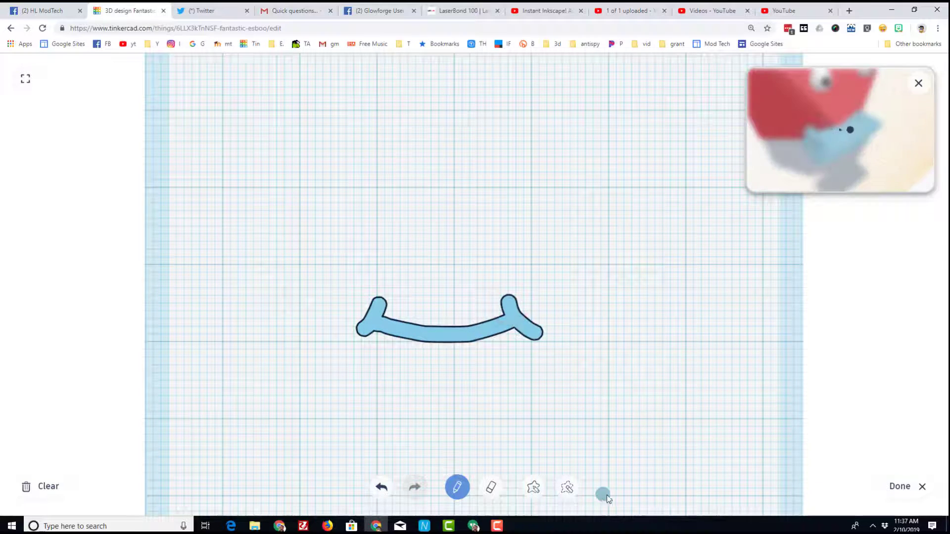
{"action": "left_click", "coordinate": [902, 487]}
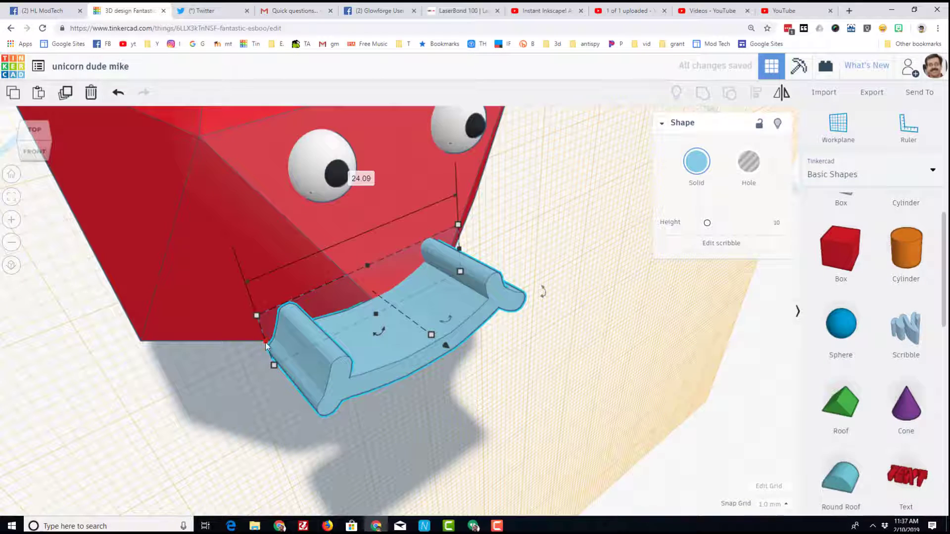
{"action": "mouse_move", "coordinate": [275, 367]}
{"action": "left_click_drag", "start_coordinate": [276, 371], "coordinate": [351, 307]}
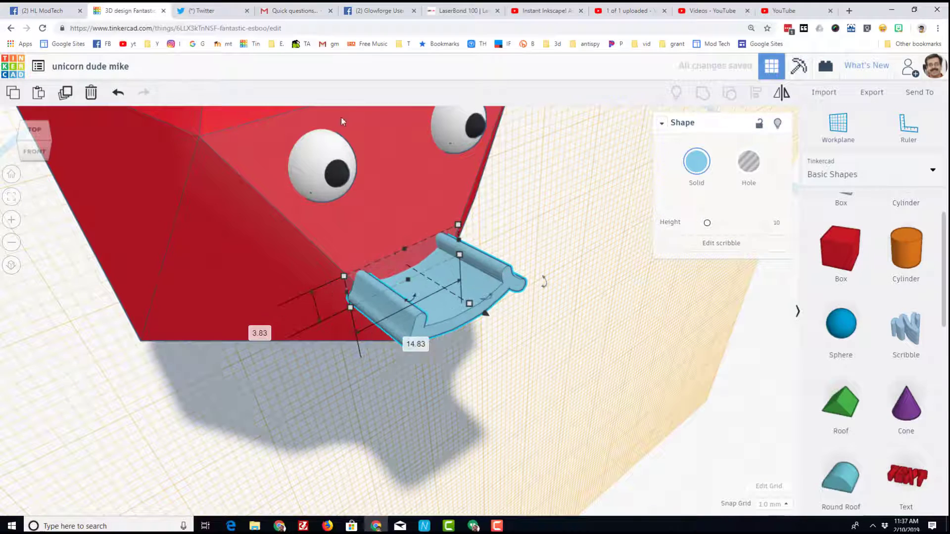
{"action": "left_click", "coordinate": [119, 94]}
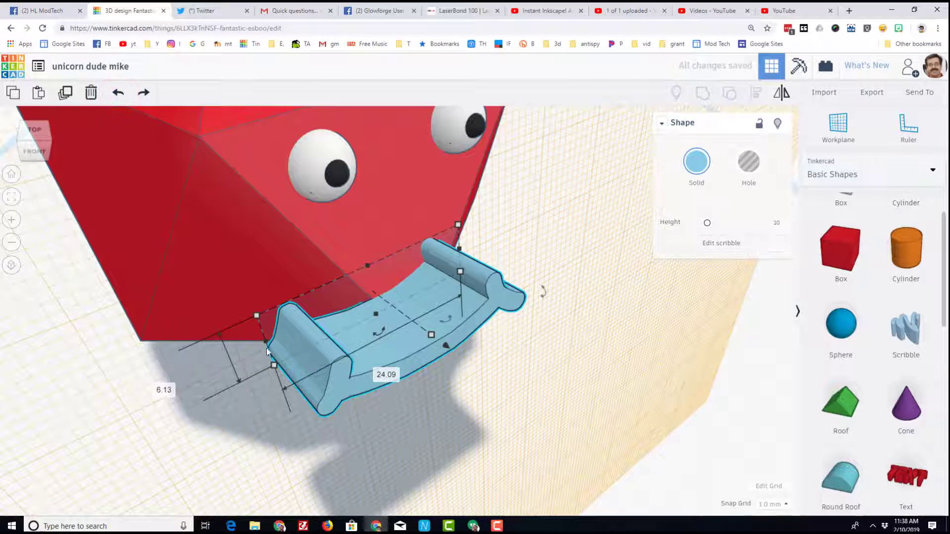
Step: Resize the scribbled smile on the face to about 12.83 mm wide, 5 mm high and 2 mm thick
{"action": "mouse_move", "coordinate": [267, 347]}
{"action": "left_mouse_down"}
{"action": "mouse_move", "coordinate": [275, 353]}
{"action": "mouse_move", "coordinate": [327, 329]}
{"action": "mouse_move", "coordinate": [279, 356]}
{"action": "mouse_move", "coordinate": [370, 316]}
{"action": "left_mouse_up"}
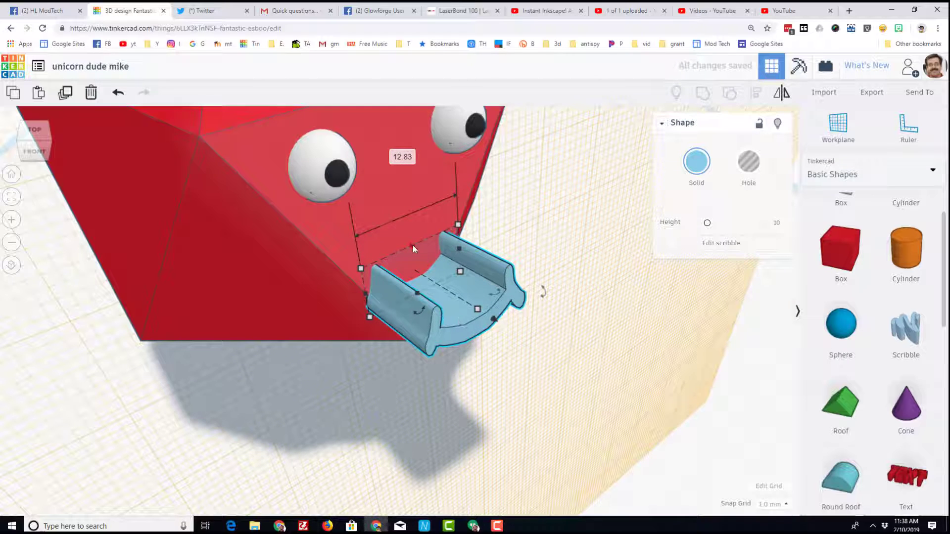
{"action": "mouse_move", "coordinate": [521, 374]}
{"action": "right_mouse_down"}
{"action": "mouse_move", "coordinate": [364, 344]}
{"action": "mouse_move", "coordinate": [436, 343]}
{"action": "right_mouse_up"}
{"action": "left_click_drag", "start_coordinate": [468, 345], "coordinate": [483, 311]}
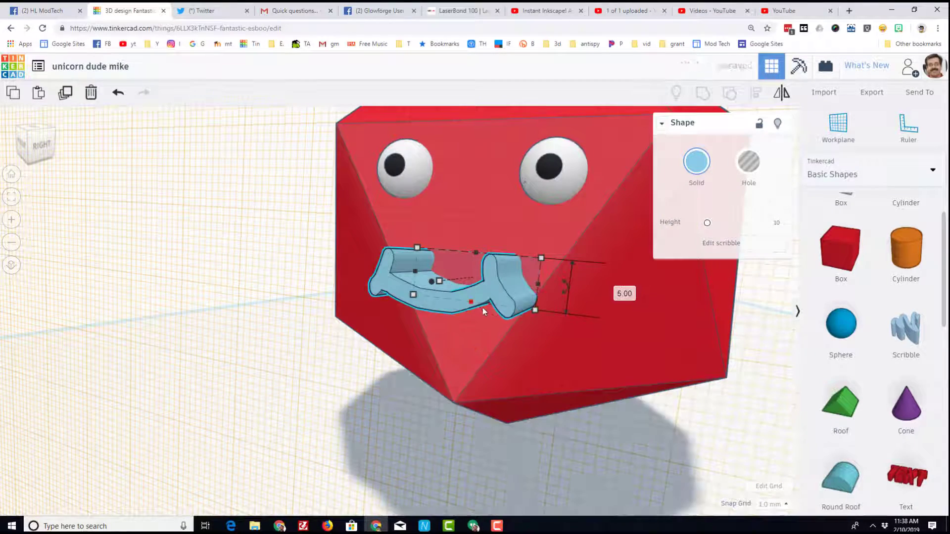
{"action": "left_click", "coordinate": [45, 145]}
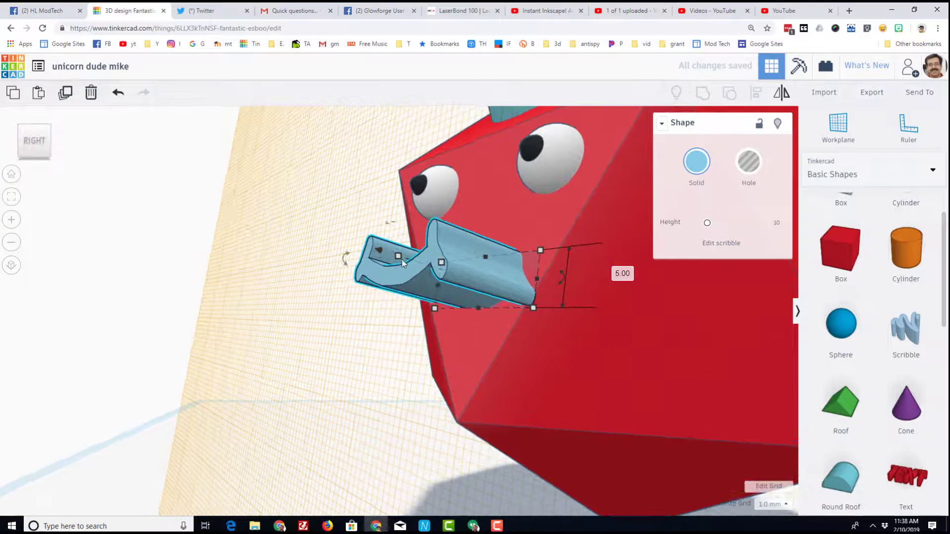
{"action": "left_click_drag", "start_coordinate": [400, 261], "coordinate": [467, 278]}
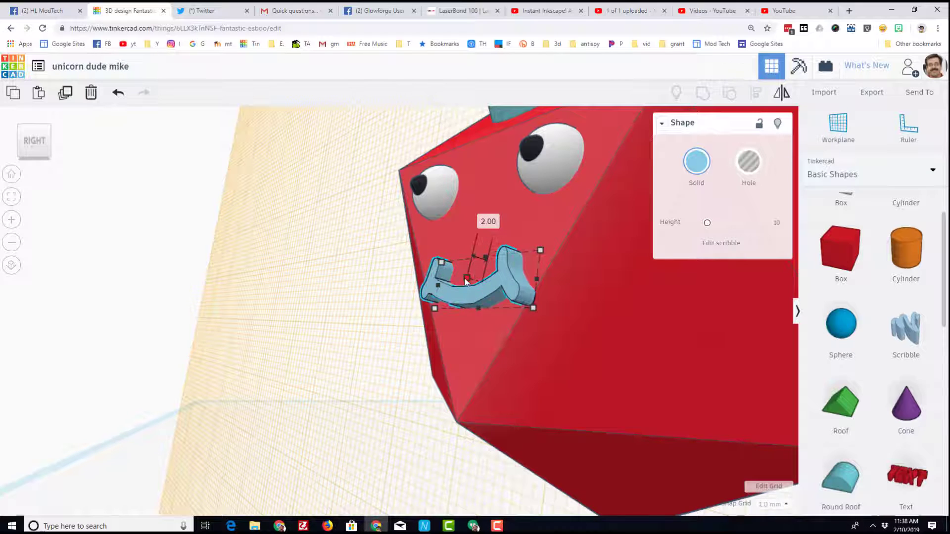
Step: Narrow the smile to 11 mm wide and colour it light pink
{"action": "left_click", "coordinate": [18, 128]}
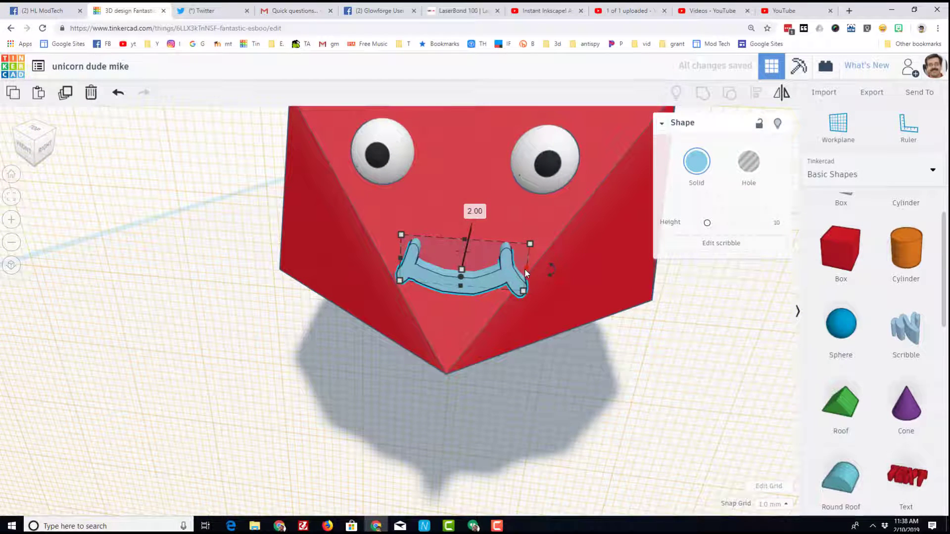
{"action": "left_click_drag", "start_coordinate": [526, 268], "coordinate": [510, 268]}
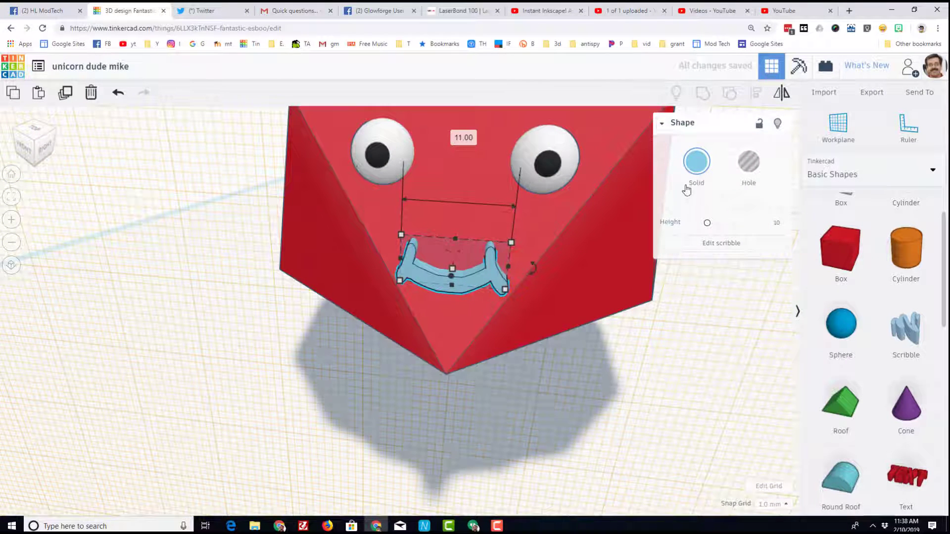
{"action": "left_click", "coordinate": [697, 159]}
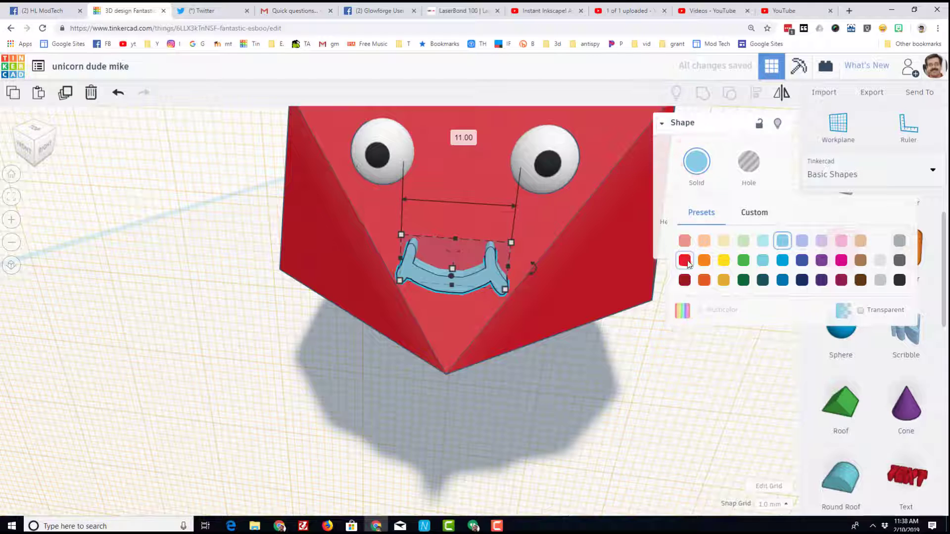
{"action": "left_click", "coordinate": [840, 241]}
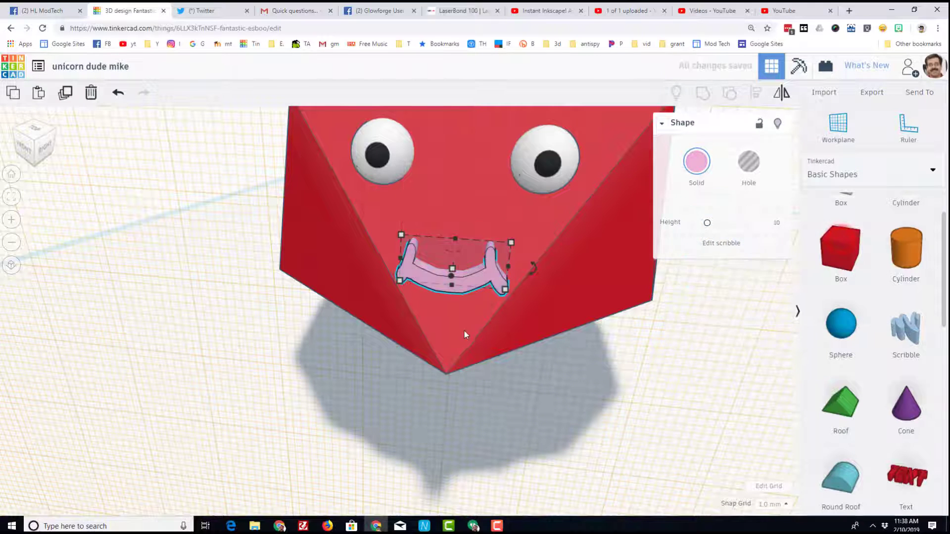
Step: Add a wedge onto the triangular face as a nose and reduce its base to 7 by 7 mm
{"action": "right_click_drag", "start_coordinate": [541, 317], "coordinate": [470, 246]}
{"action": "left_click", "coordinate": [471, 245]}
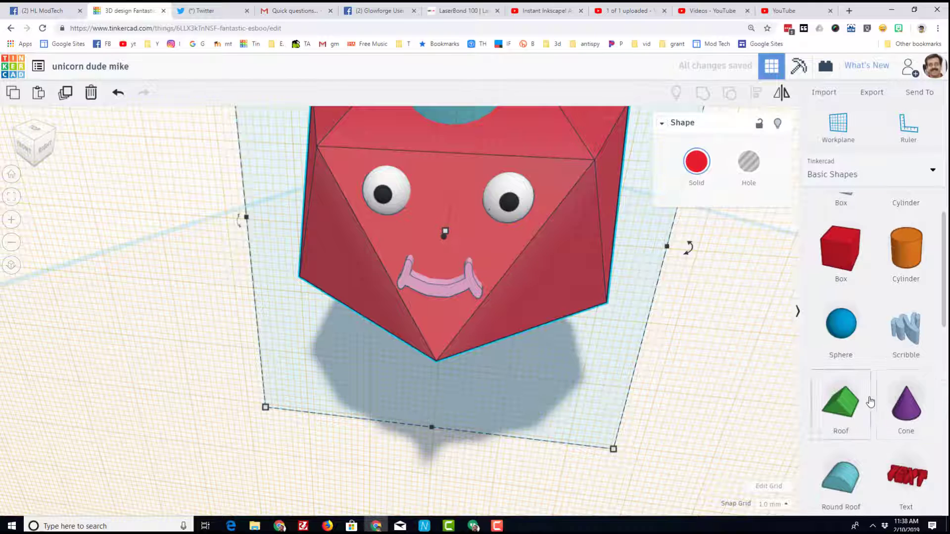
{"action": "scroll", "coordinate": [846, 376], "scroll_direction": "down", "scroll_amount": 3}
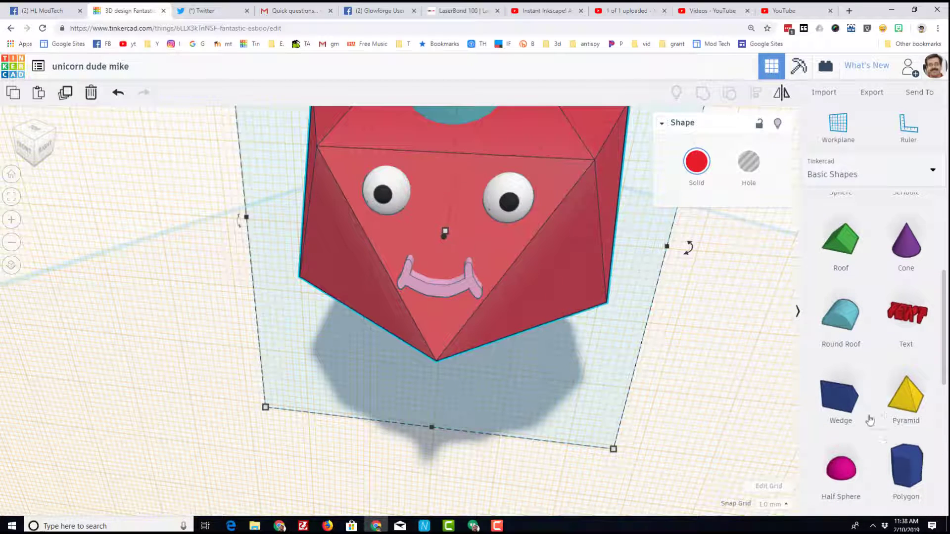
{"action": "left_click_drag", "start_coordinate": [848, 405], "coordinate": [375, 212]}
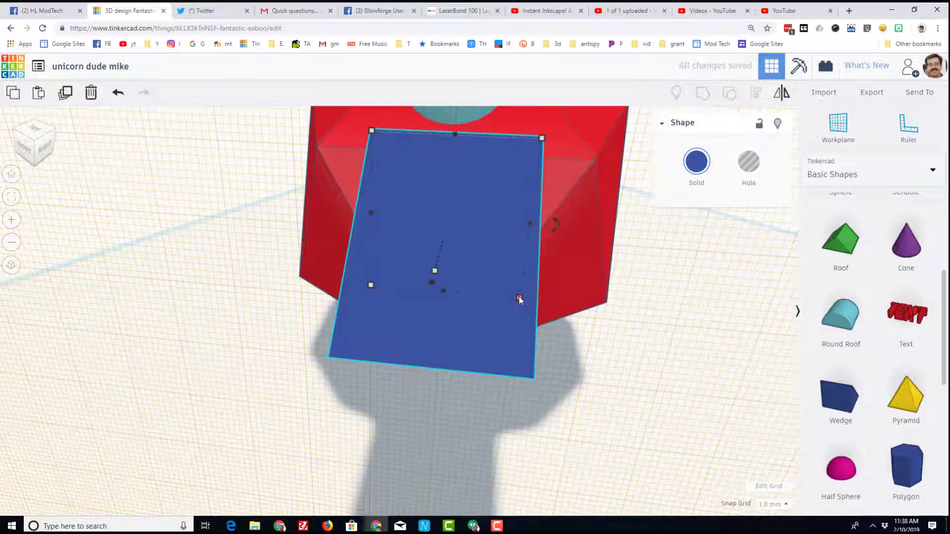
{"action": "left_click_drag", "start_coordinate": [519, 299], "coordinate": [415, 193]}
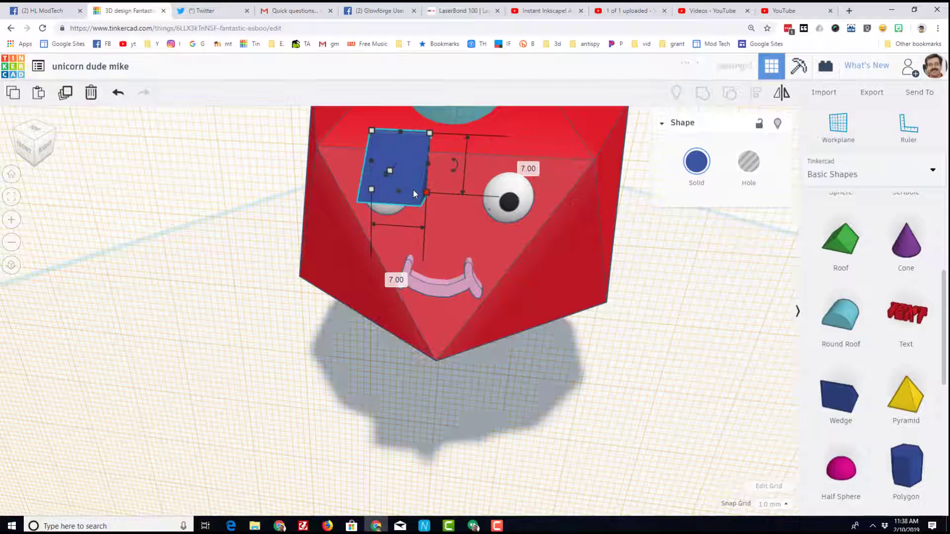
Step: Nudge the wedge down and across the face until it sits between the eyes, above the smile
{"action": "key", "text": "Down"}
{"action": "key", "text": "Down"}
{"action": "key", "text": "Down"}
{"action": "key", "text": "Down"}
{"action": "key", "text": "Down"}
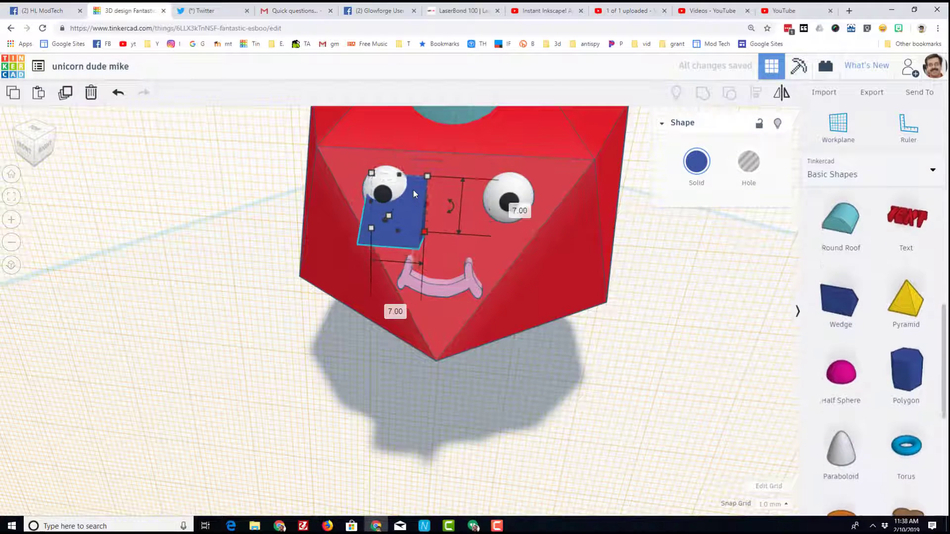
{"action": "key", "text": "Right"}
{"action": "key", "text": "Right"}
{"action": "key", "text": "Right"}
{"action": "key", "text": "Right"}
{"action": "key", "text": "Right"}
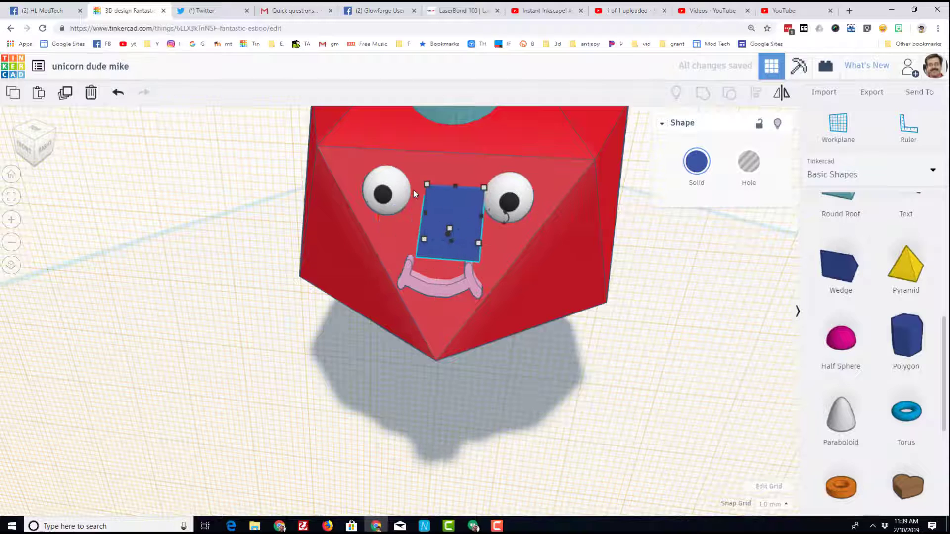
Step: Narrow the wedge nose to 3 mm and shorten how far it projects from the face to 4 mm
{"action": "left_click_drag", "start_coordinate": [482, 216], "coordinate": [432, 216]}
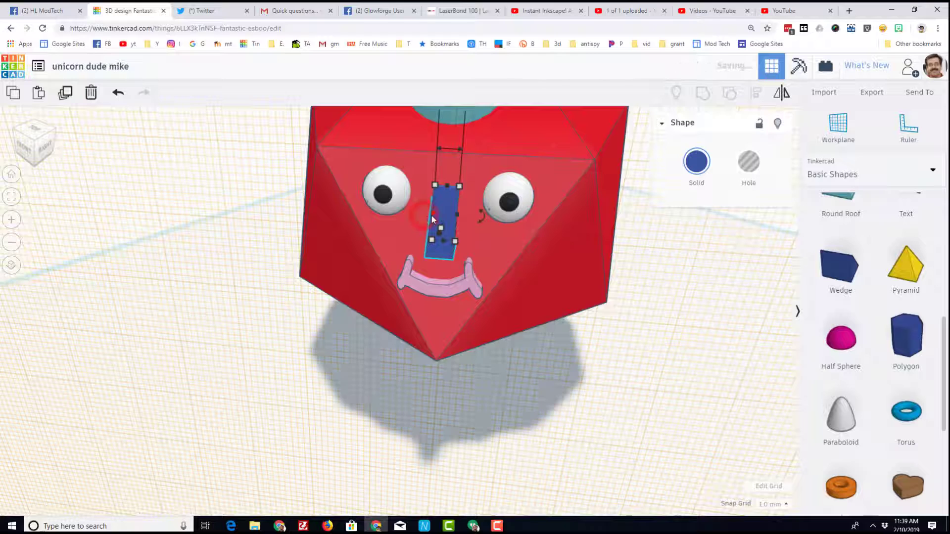
{"action": "left_click", "coordinate": [37, 152]}
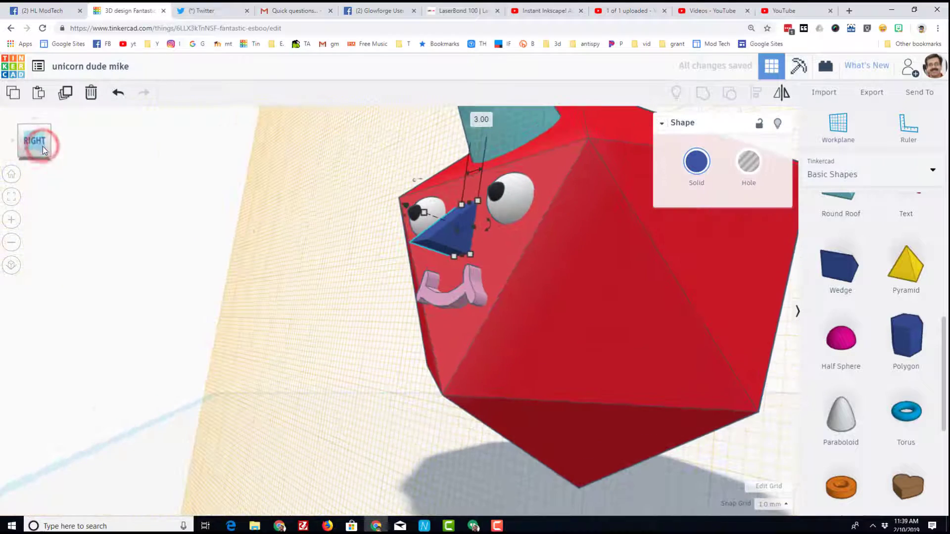
{"action": "right_click_drag", "start_coordinate": [369, 357], "coordinate": [405, 293]}
{"action": "left_click_drag", "start_coordinate": [410, 277], "coordinate": [422, 259]}
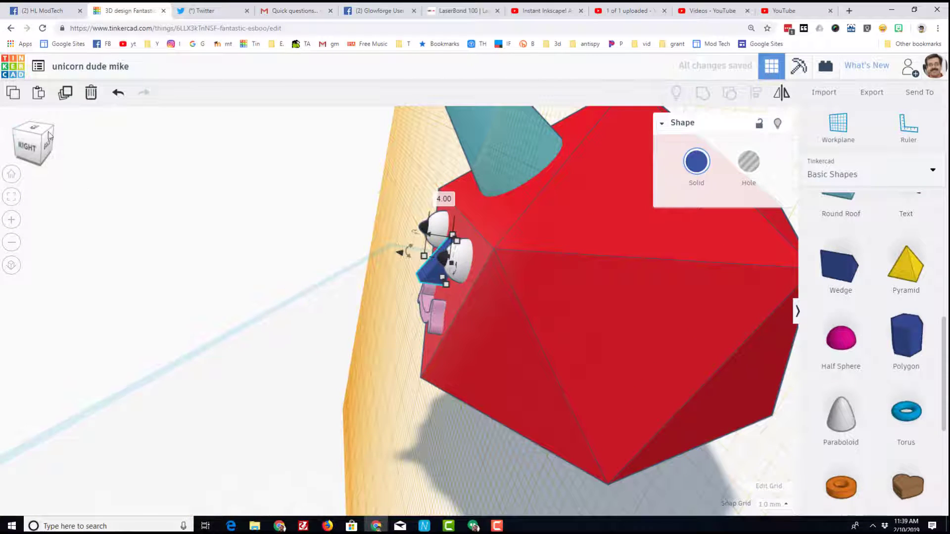
{"action": "left_click", "coordinate": [23, 135]}
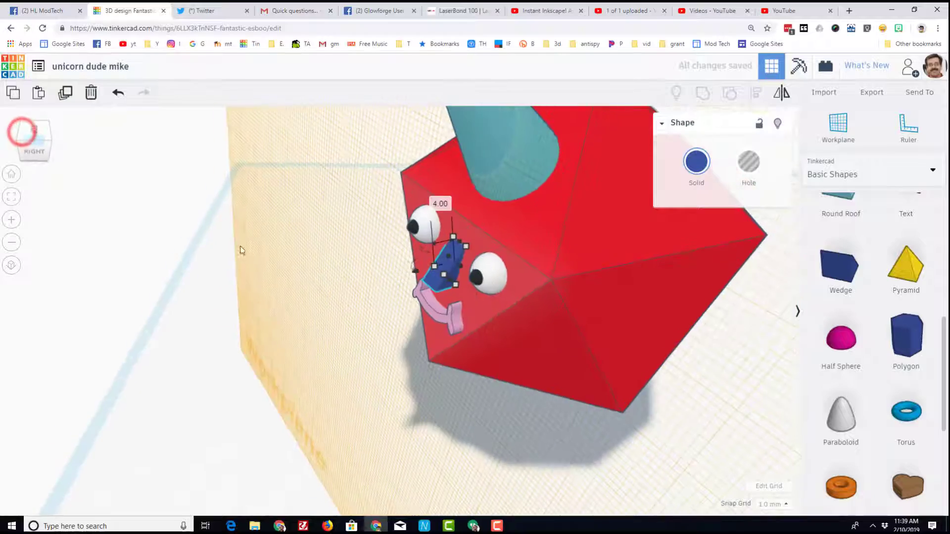
{"action": "right_click_drag", "start_coordinate": [262, 337], "coordinate": [400, 292]}
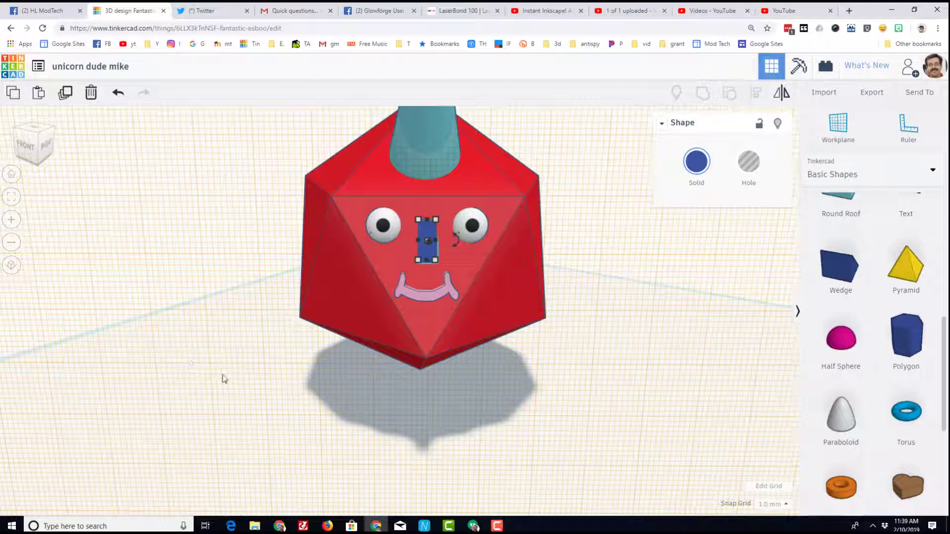
Step: Return the workplane to the base grid and set it on the icosahedron's side face beside the eye nearest the front-right
{"action": "key", "text": "w"}
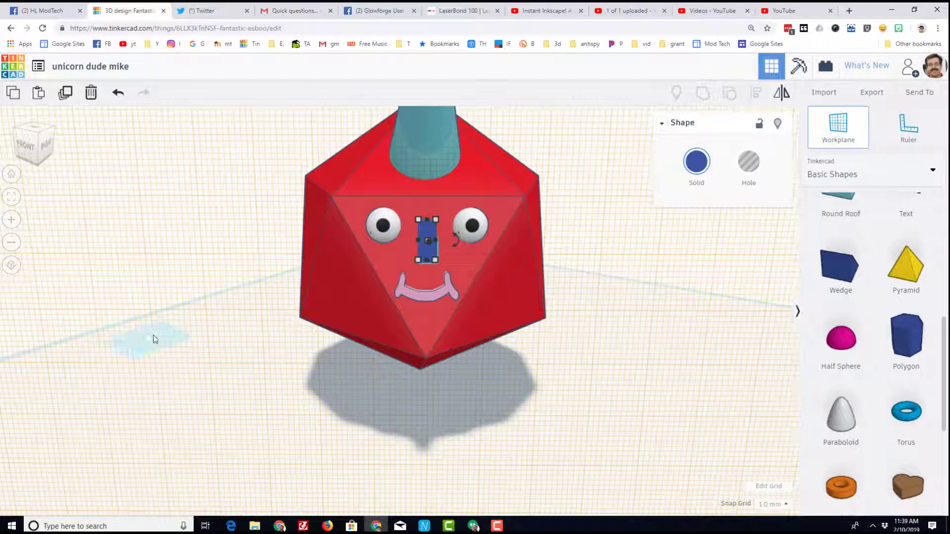
{"action": "left_click", "coordinate": [131, 322]}
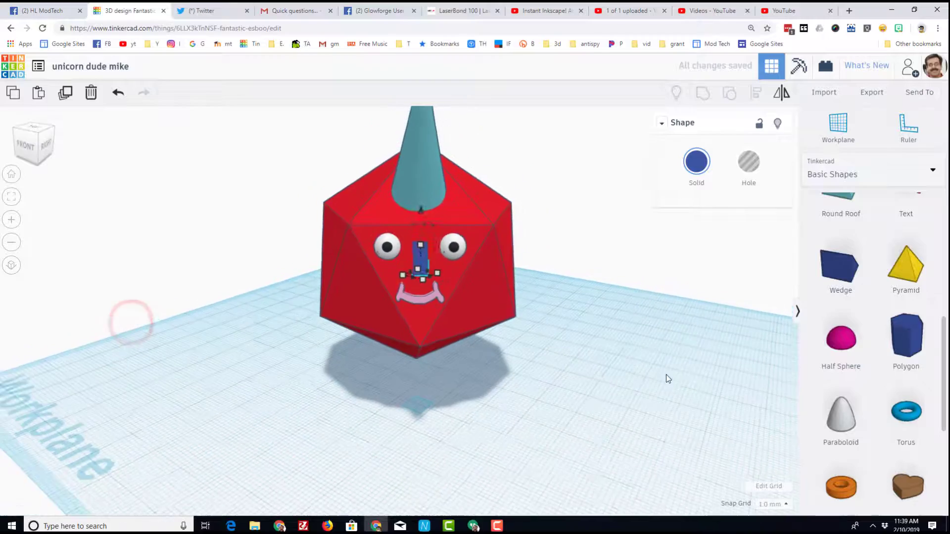
{"action": "right_click_drag", "start_coordinate": [667, 379], "coordinate": [531, 270]}
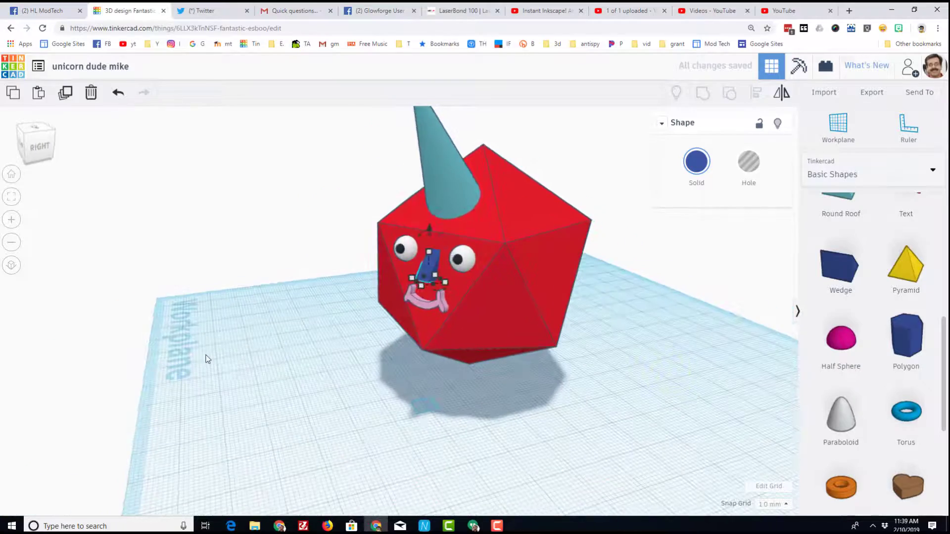
{"action": "mouse_move", "coordinate": [207, 359]}
{"action": "right_mouse_down"}
{"action": "mouse_move", "coordinate": [513, 361]}
{"action": "mouse_move", "coordinate": [206, 350]}
{"action": "mouse_move", "coordinate": [213, 354]}
{"action": "right_mouse_up"}
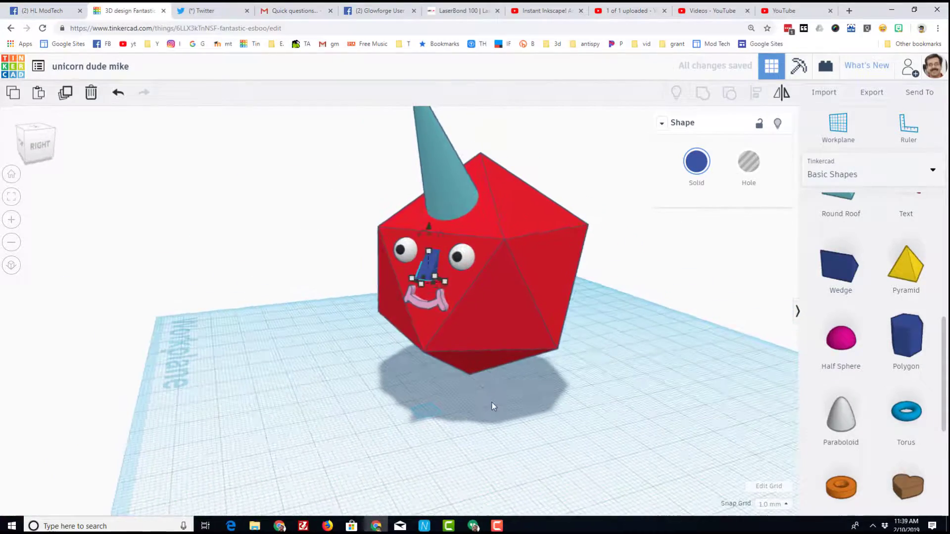
{"action": "key", "text": "w"}
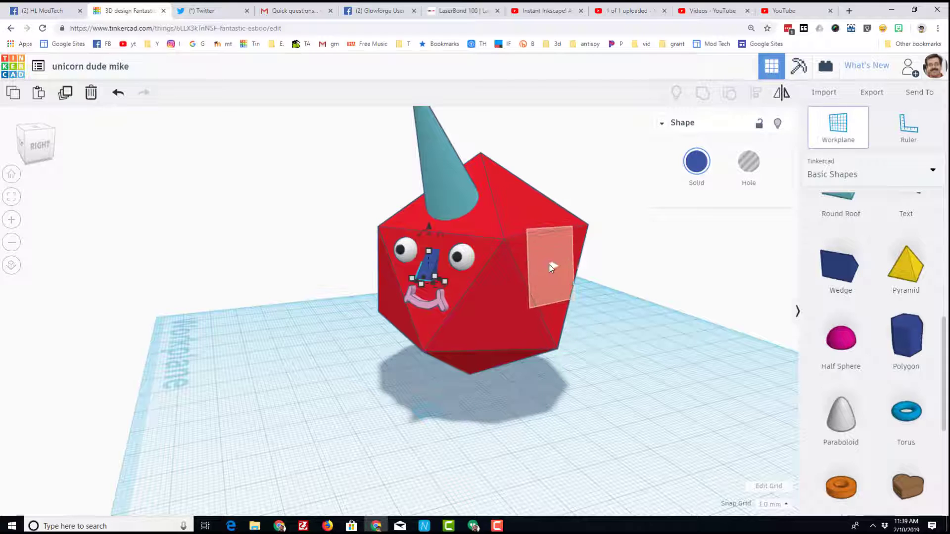
{"action": "left_click", "coordinate": [548, 265]}
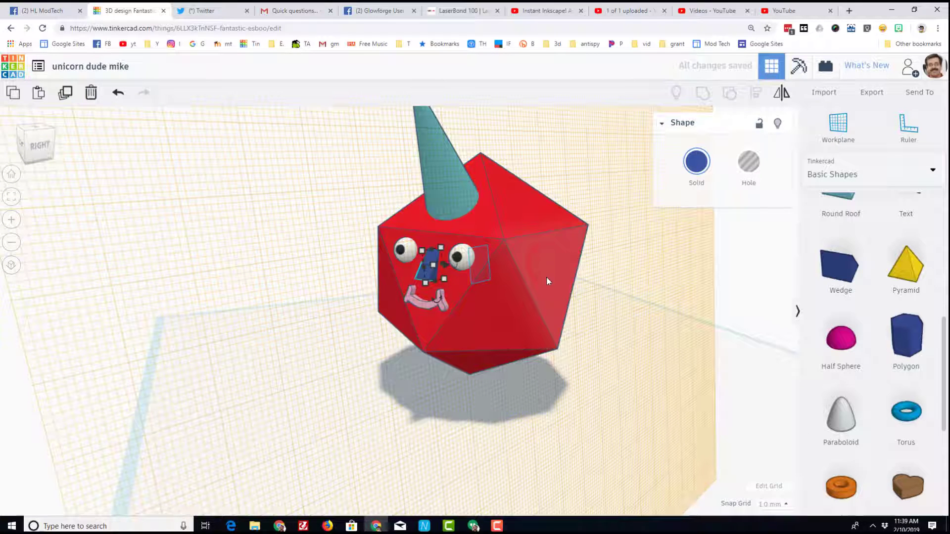
Step: Add a round roof onto the side face as an ear, rotate it to face forward and thin it to 7 mm
{"action": "scroll", "coordinate": [879, 342], "scroll_direction": "down", "scroll_amount": 3}
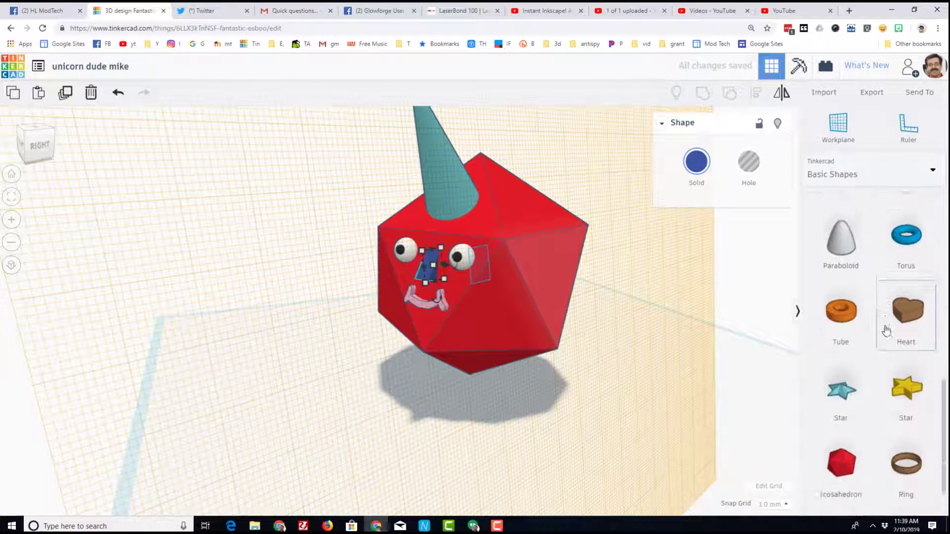
{"action": "scroll", "coordinate": [871, 349], "scroll_direction": "up", "scroll_amount": 6}
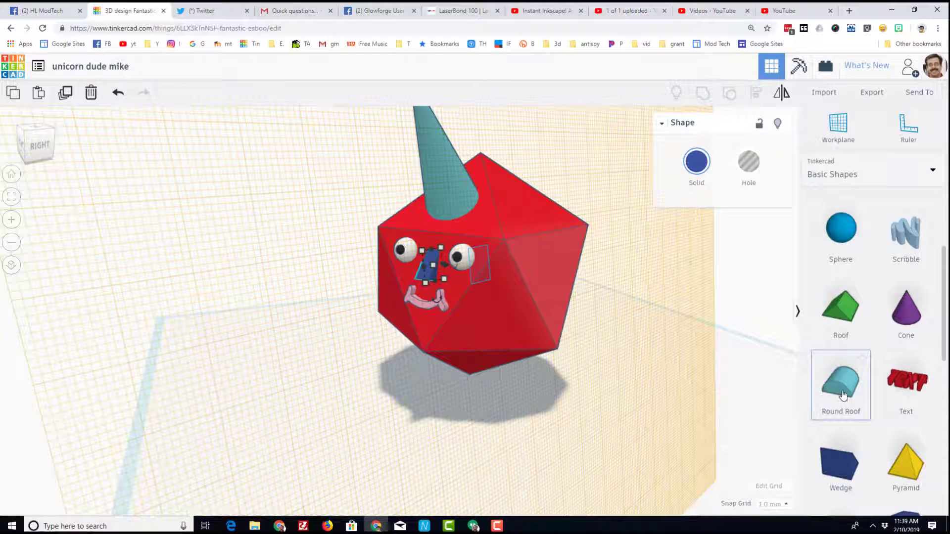
{"action": "left_click_drag", "start_coordinate": [843, 393], "coordinate": [544, 281]}
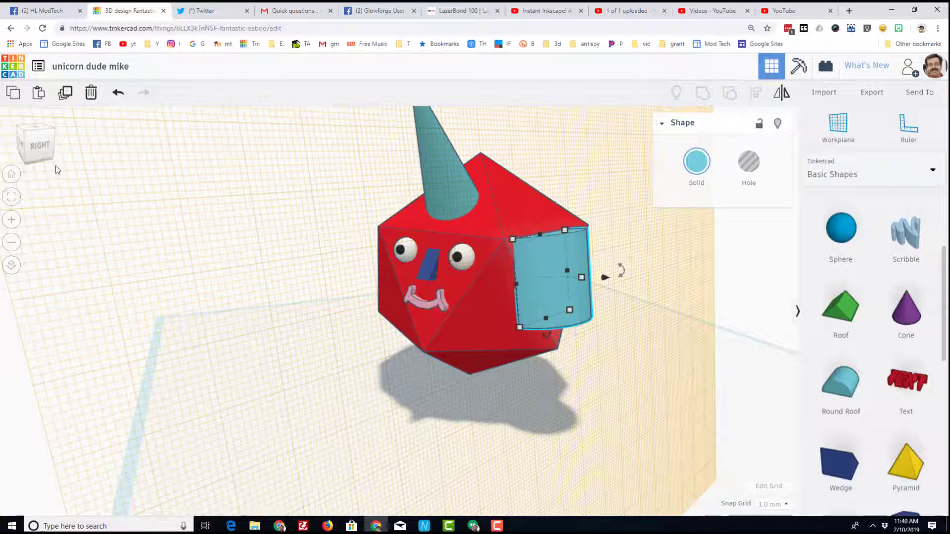
{"action": "left_click", "coordinate": [40, 147]}
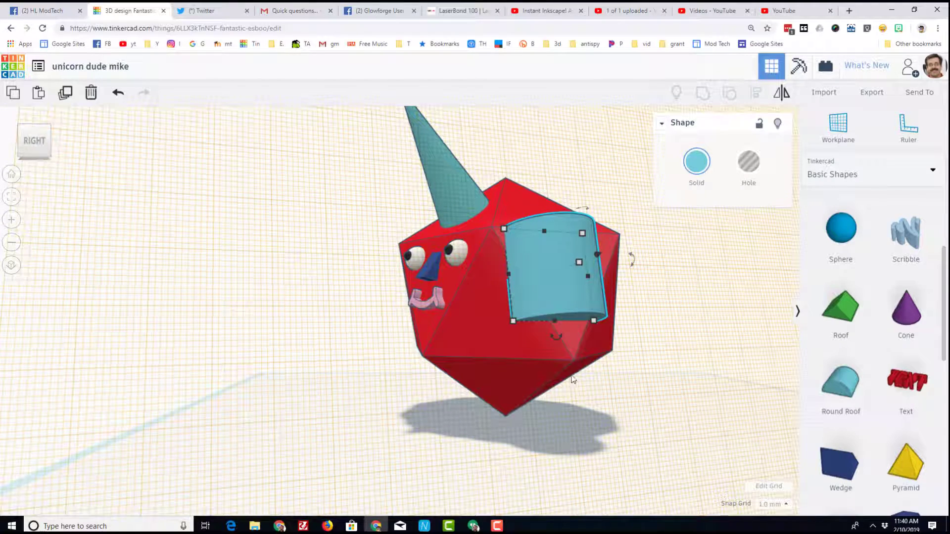
{"action": "mouse_move", "coordinate": [559, 339]}
{"action": "left_mouse_down"}
{"action": "mouse_move", "coordinate": [384, 346]}
{"action": "mouse_move", "coordinate": [218, 236]}
{"action": "mouse_move", "coordinate": [166, 246]}
{"action": "mouse_move", "coordinate": [184, 277]}
{"action": "mouse_move", "coordinate": [203, 250]}
{"action": "mouse_move", "coordinate": [230, 319]}
{"action": "mouse_move", "coordinate": [528, 295]}
{"action": "mouse_move", "coordinate": [329, 277]}
{"action": "mouse_move", "coordinate": [517, 373]}
{"action": "mouse_move", "coordinate": [489, 301]}
{"action": "mouse_move", "coordinate": [533, 441]}
{"action": "mouse_move", "coordinate": [340, 397]}
{"action": "mouse_move", "coordinate": [427, 397]}
{"action": "mouse_move", "coordinate": [554, 332]}
{"action": "mouse_move", "coordinate": [515, 314]}
{"action": "mouse_move", "coordinate": [498, 275]}
{"action": "mouse_move", "coordinate": [511, 306]}
{"action": "mouse_move", "coordinate": [491, 281]}
{"action": "mouse_move", "coordinate": [493, 250]}
{"action": "mouse_move", "coordinate": [499, 292]}
{"action": "mouse_move", "coordinate": [498, 242]}
{"action": "mouse_move", "coordinate": [497, 276]}
{"action": "mouse_move", "coordinate": [560, 277]}
{"action": "left_mouse_up"}
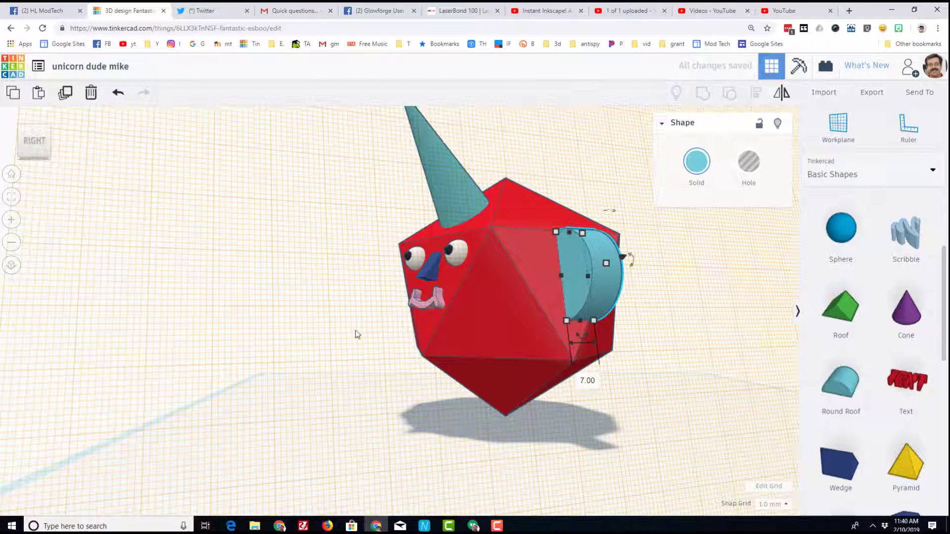
Step: Resize the ear to 16 mm long, projecting 5 mm from the face, and colour it pale yellow
{"action": "left_click", "coordinate": [23, 128]}
{"action": "left_click", "coordinate": [557, 243]}
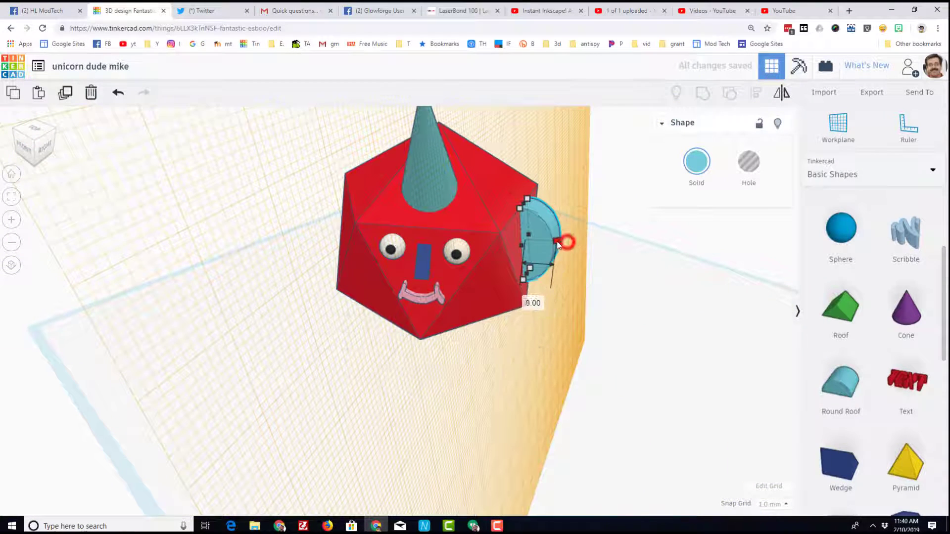
{"action": "left_click_drag", "start_coordinate": [558, 245], "coordinate": [561, 242]}
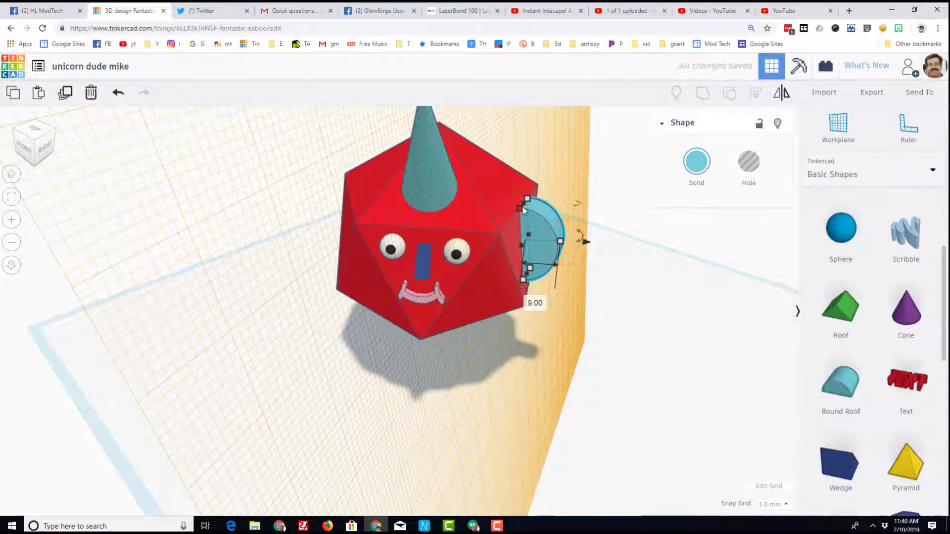
{"action": "left_click_drag", "start_coordinate": [525, 206], "coordinate": [526, 218]}
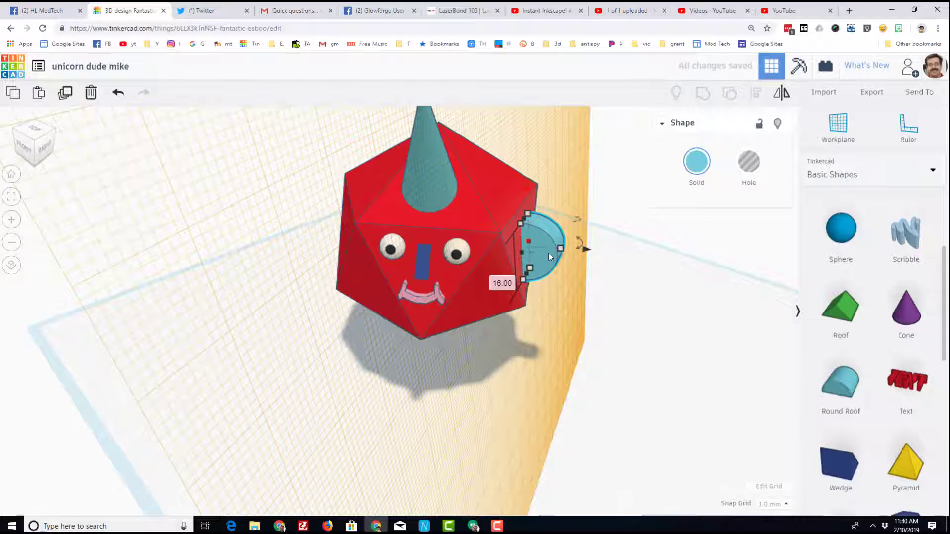
{"action": "left_click_drag", "start_coordinate": [563, 255], "coordinate": [544, 248]}
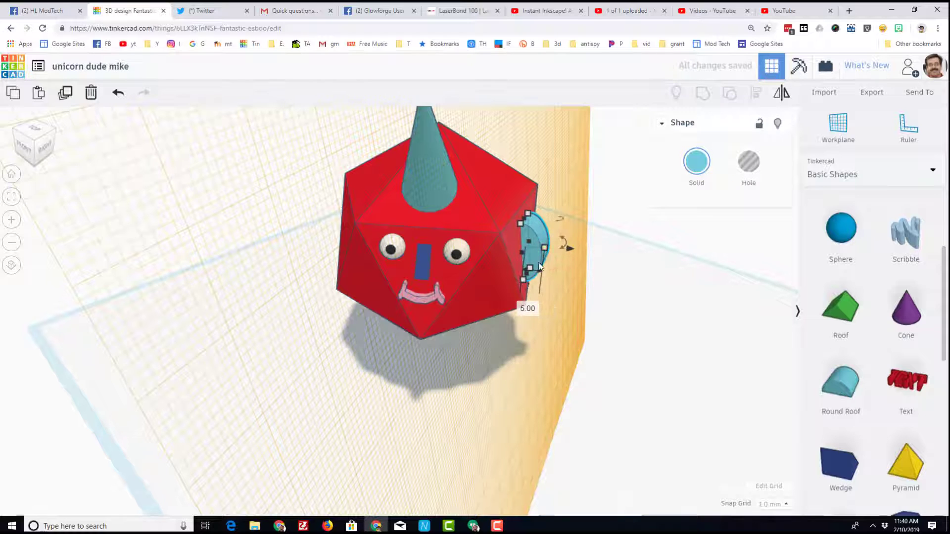
{"action": "left_click", "coordinate": [693, 165]}
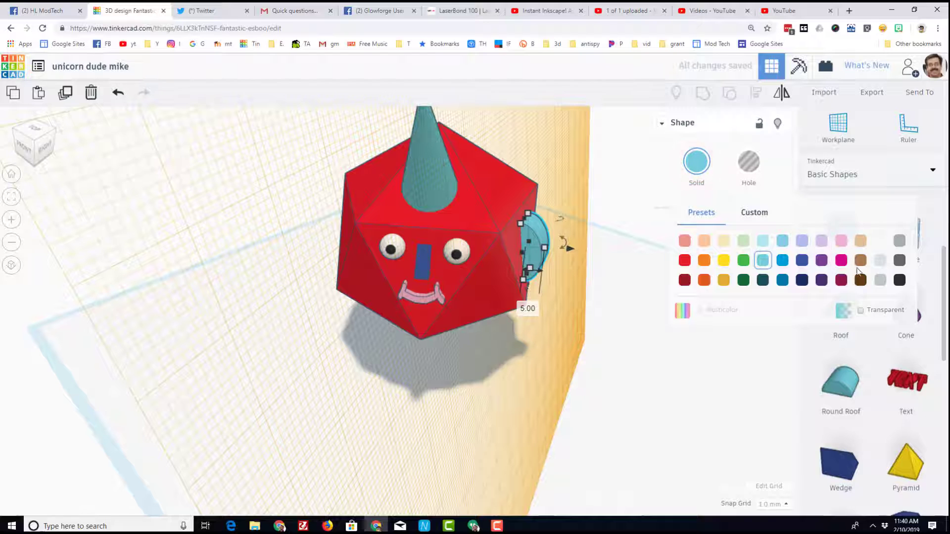
{"action": "left_click", "coordinate": [723, 242]}
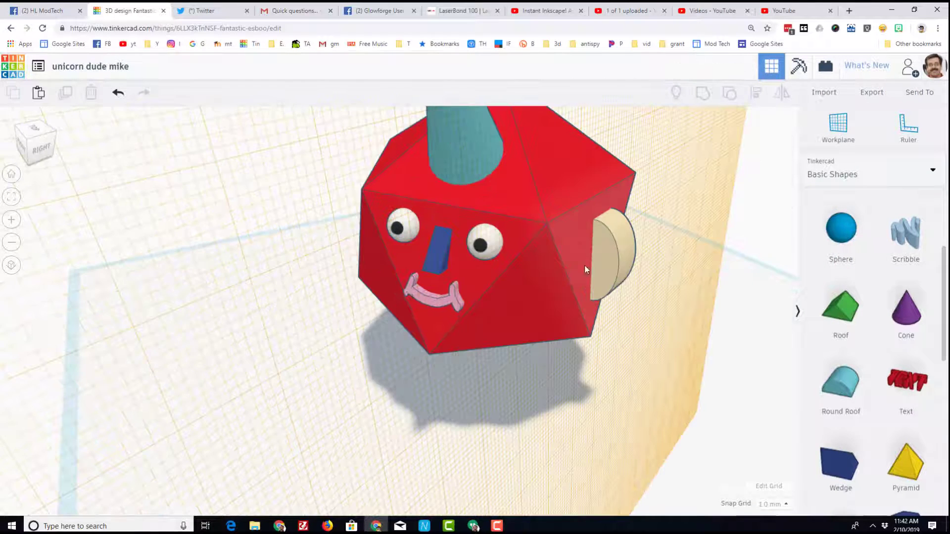
Step: Nudge the pale yellow ear across the side face towards the front of the head
{"action": "left_click", "coordinate": [42, 144]}
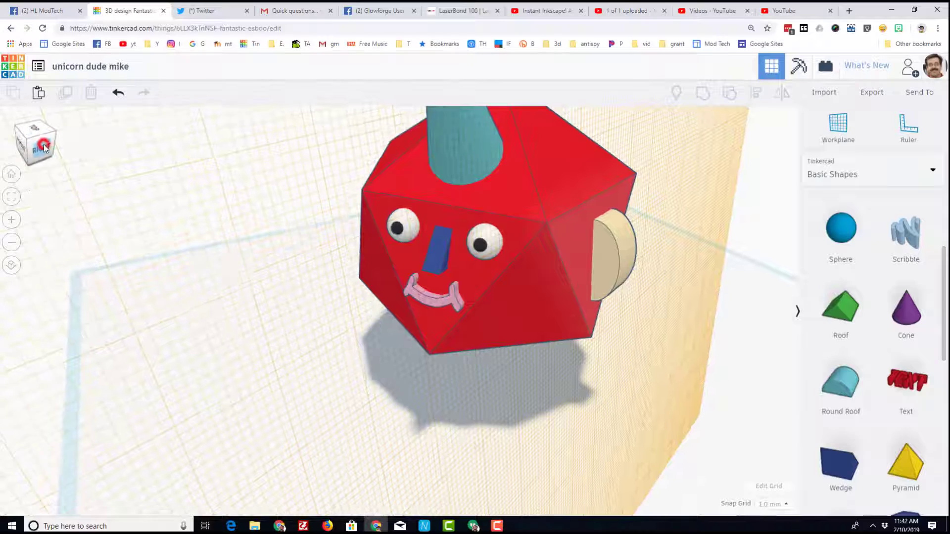
{"action": "left_click", "coordinate": [50, 128]}
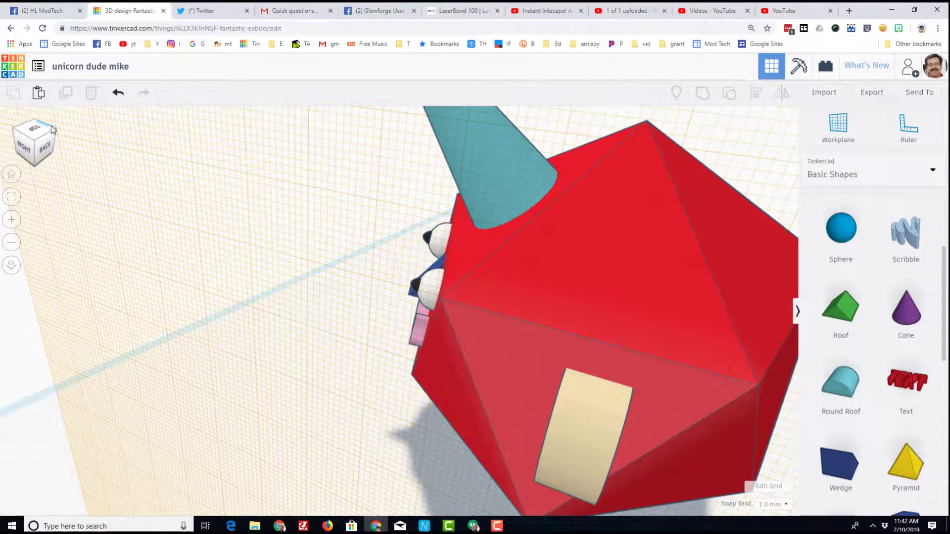
{"action": "left_click", "coordinate": [558, 435]}
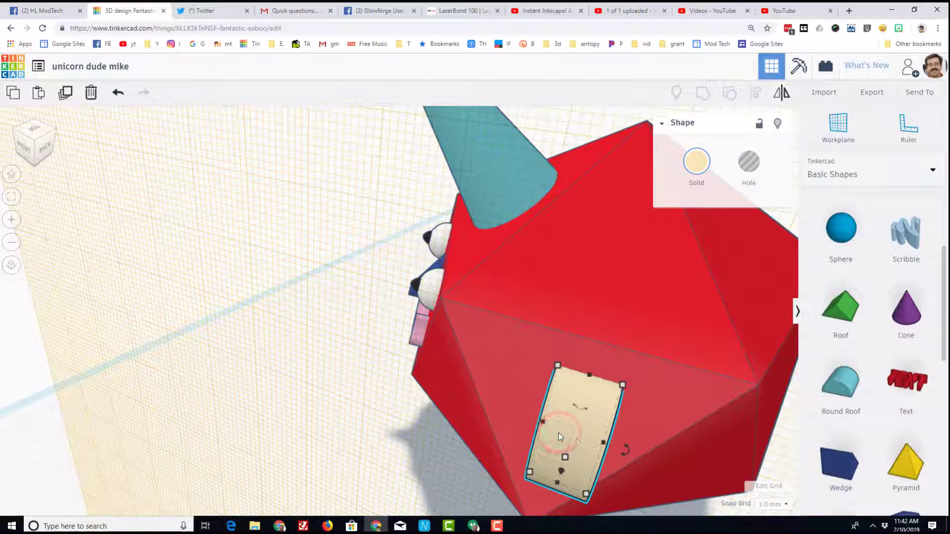
{"action": "key", "text": "Left"}
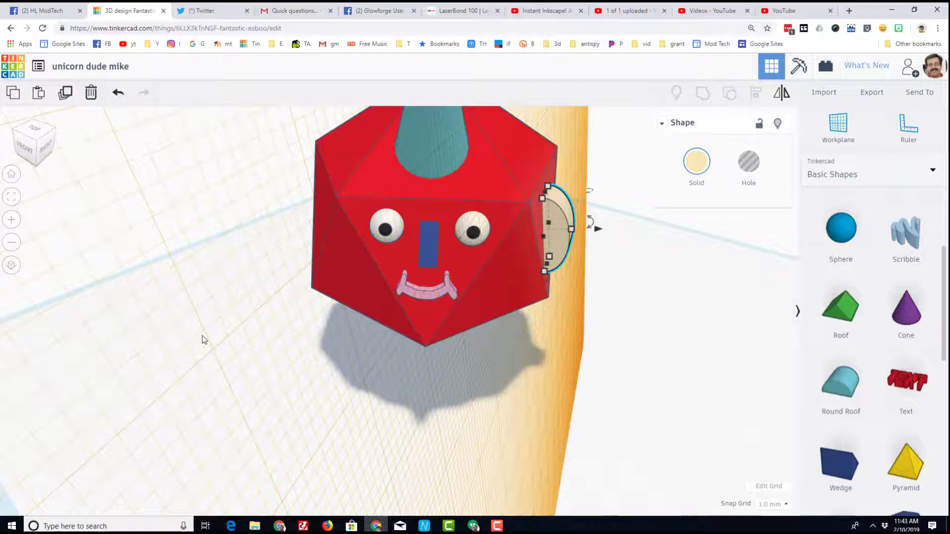
Step: Set the workplane on the opposite side face of the icosahedron and add a round roof there as the second ear
{"action": "right_click_drag", "start_coordinate": [235, 342], "coordinate": [277, 335]}
{"action": "left_click", "coordinate": [290, 242]}
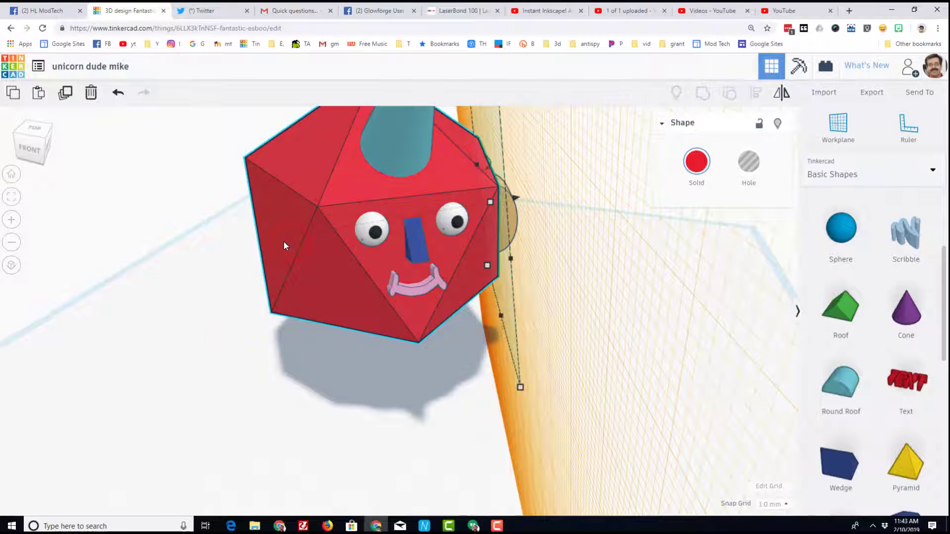
{"action": "key", "text": "w"}
{"action": "left_click", "coordinate": [282, 224]}
{"action": "right_click_drag", "start_coordinate": [279, 233], "coordinate": [629, 369]}
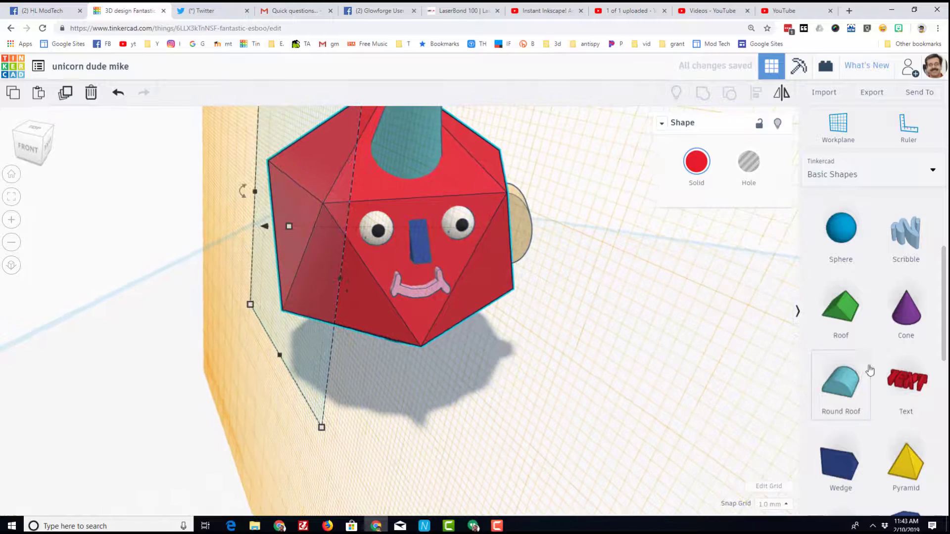
{"action": "left_click_drag", "start_coordinate": [864, 374], "coordinate": [297, 257]}
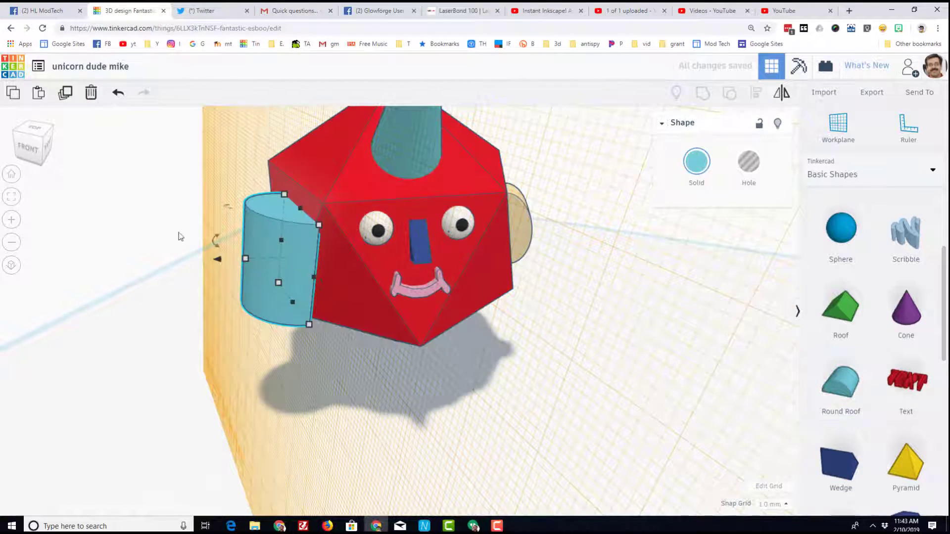
Step: Rotate the second ear by 90 degrees, thin it and reduce its projection from the face to 6 mm
{"action": "left_click", "coordinate": [18, 129]}
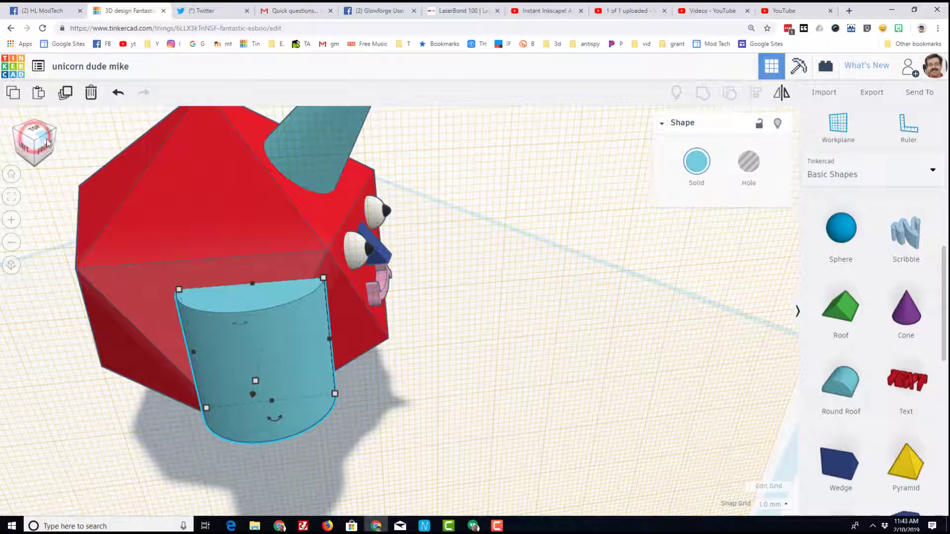
{"action": "left_click", "coordinate": [35, 139]}
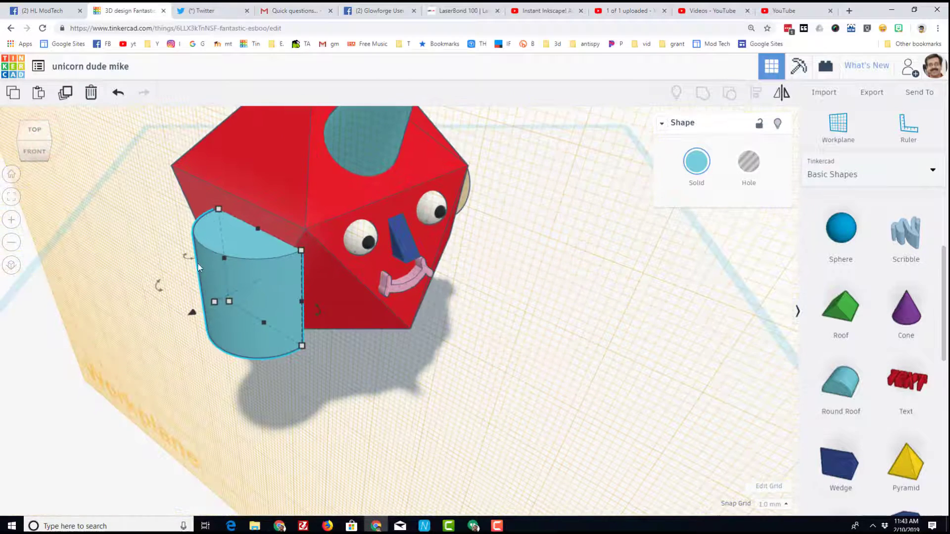
{"action": "left_click_drag", "start_coordinate": [318, 310], "coordinate": [264, 338]}
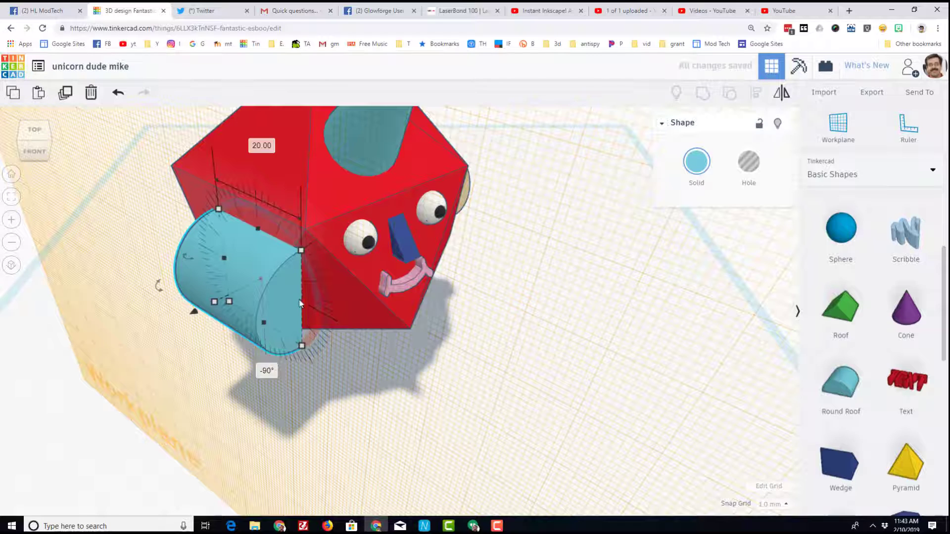
{"action": "left_click_drag", "start_coordinate": [299, 300], "coordinate": [212, 259]}
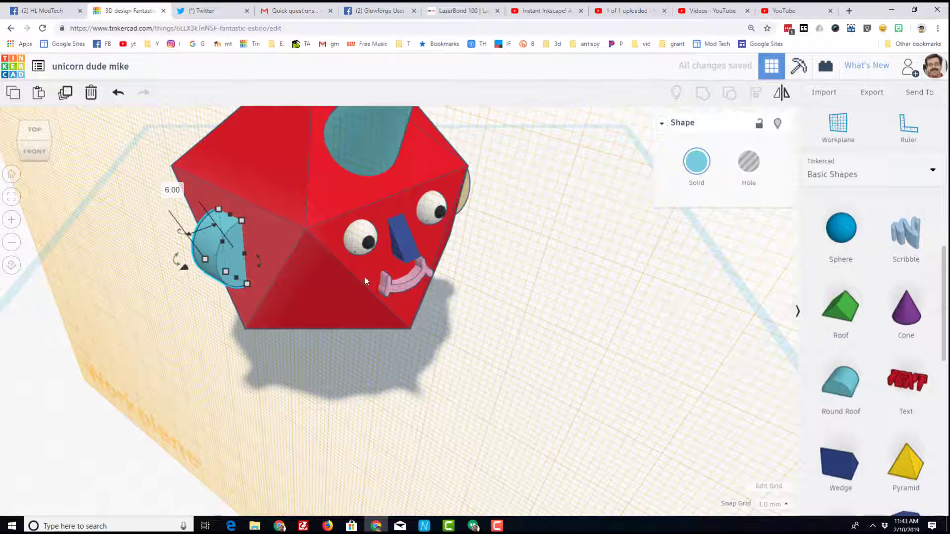
Step: Set the workplane on the first ear's side face and check that ear's length and thickness
{"action": "right_click_drag", "start_coordinate": [607, 317], "coordinate": [584, 312]}
{"action": "left_click", "coordinate": [566, 216]}
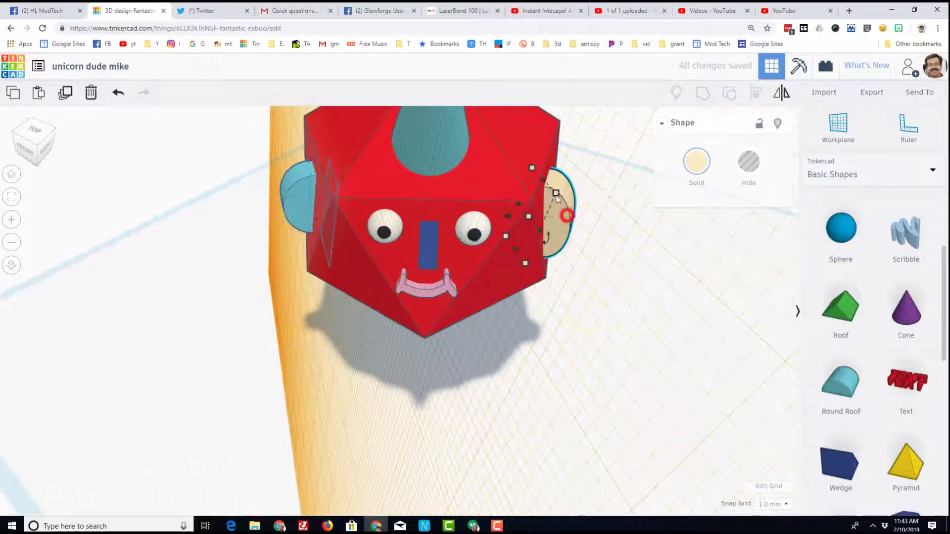
{"action": "left_click", "coordinate": [555, 194]}
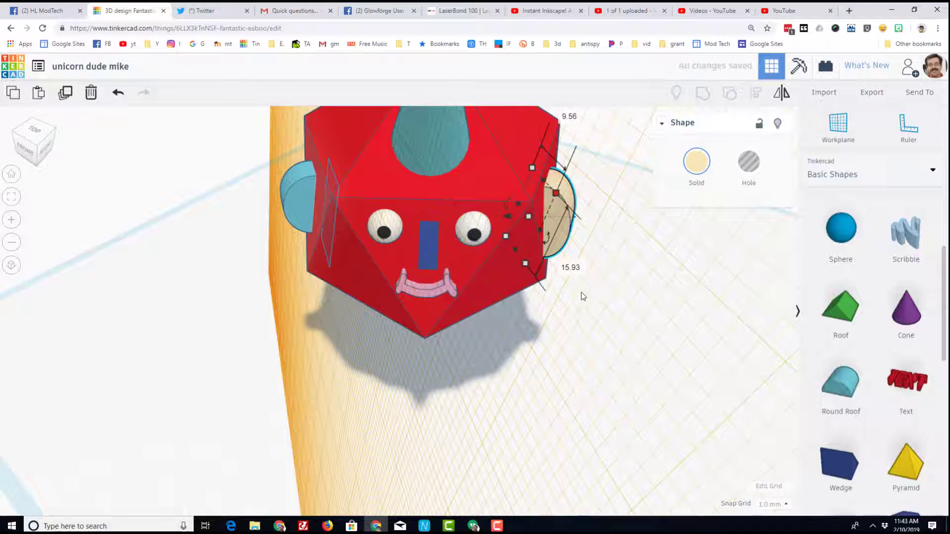
{"action": "key", "text": "w"}
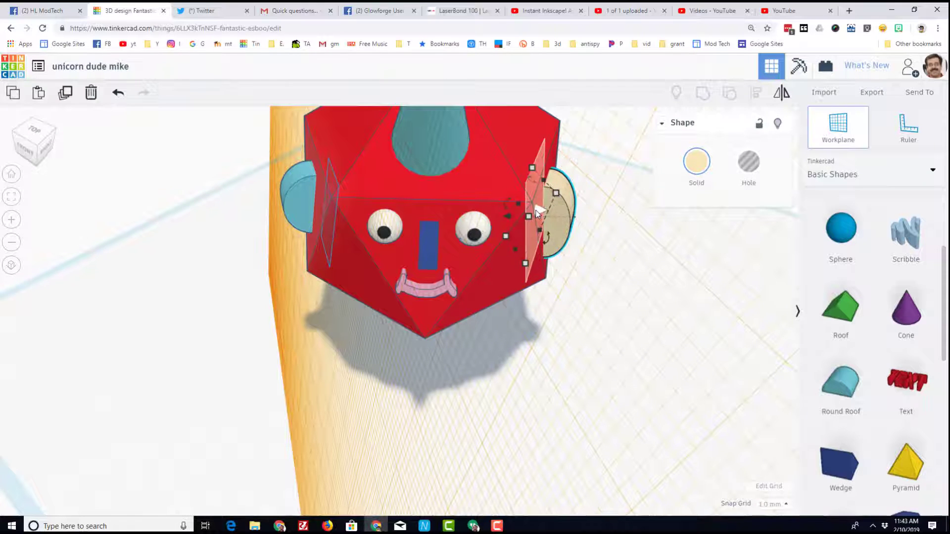
{"action": "left_click", "coordinate": [537, 210]}
{"action": "left_click", "coordinate": [543, 189]}
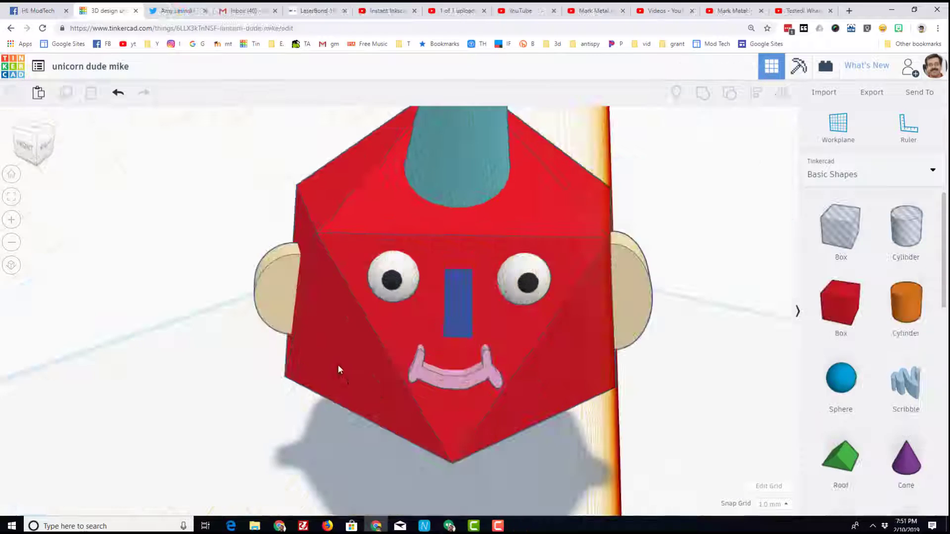
Step: Set the workplane on the second ear's side face and resize that ear to 16 mm long, 7 mm thick and projecting 5 mm
{"action": "right_click_drag", "start_coordinate": [338, 368], "coordinate": [280, 307]}
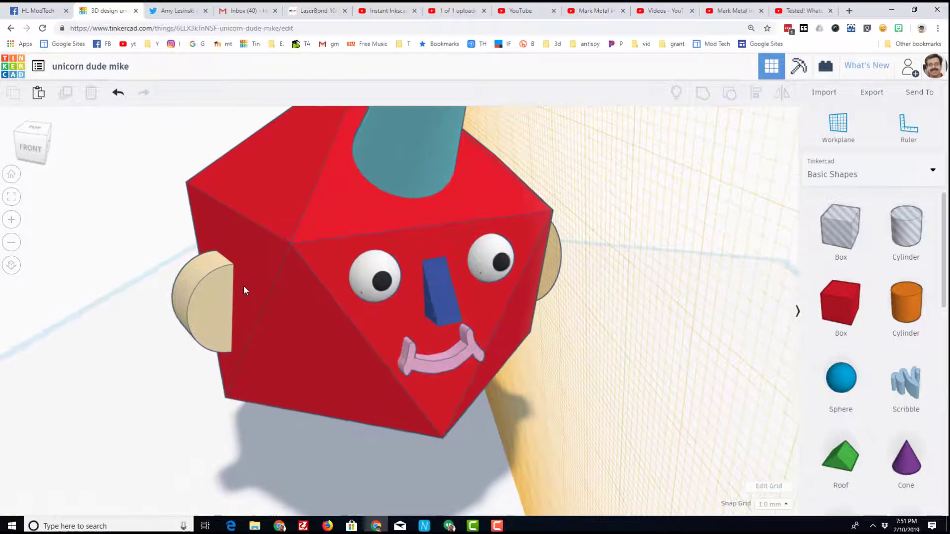
{"action": "left_click", "coordinate": [228, 275]}
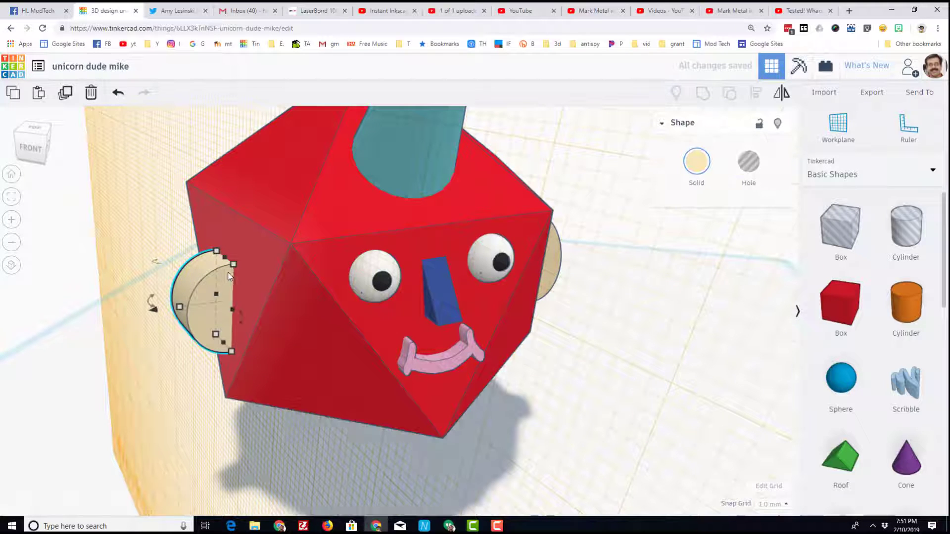
{"action": "mouse_move", "coordinate": [233, 263]}
{"action": "left_click", "coordinate": [270, 342]}
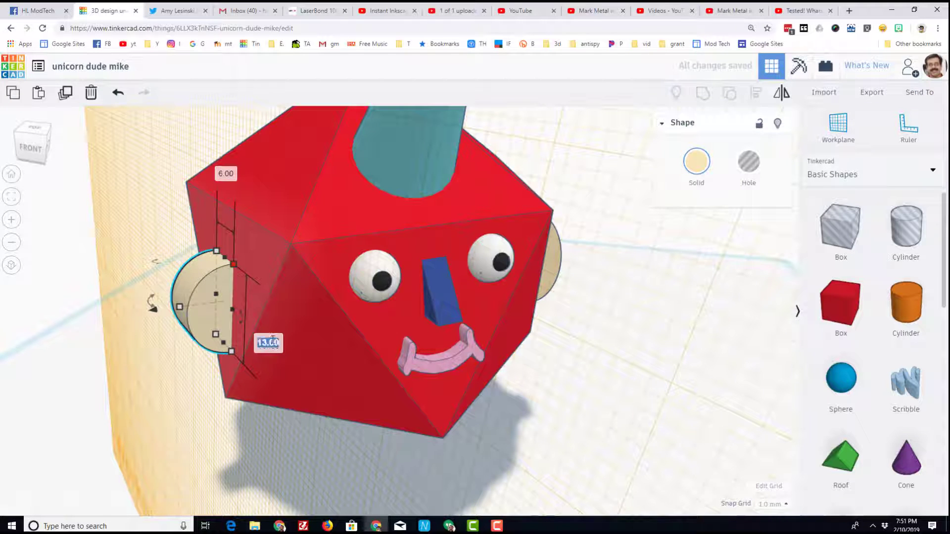
{"action": "type", "text": "16"}
{"action": "key", "text": "Return"}
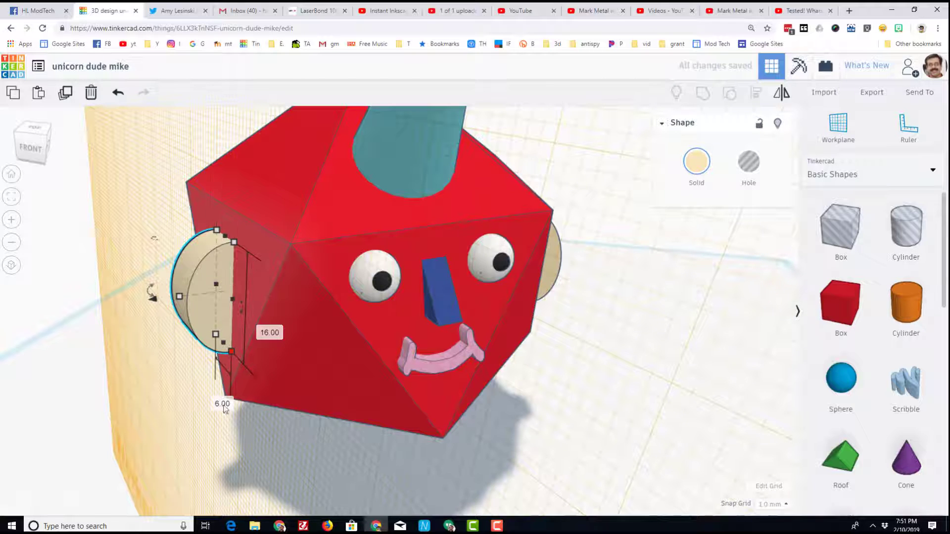
{"action": "type", "text": "7"}
{"action": "key", "text": "Return"}
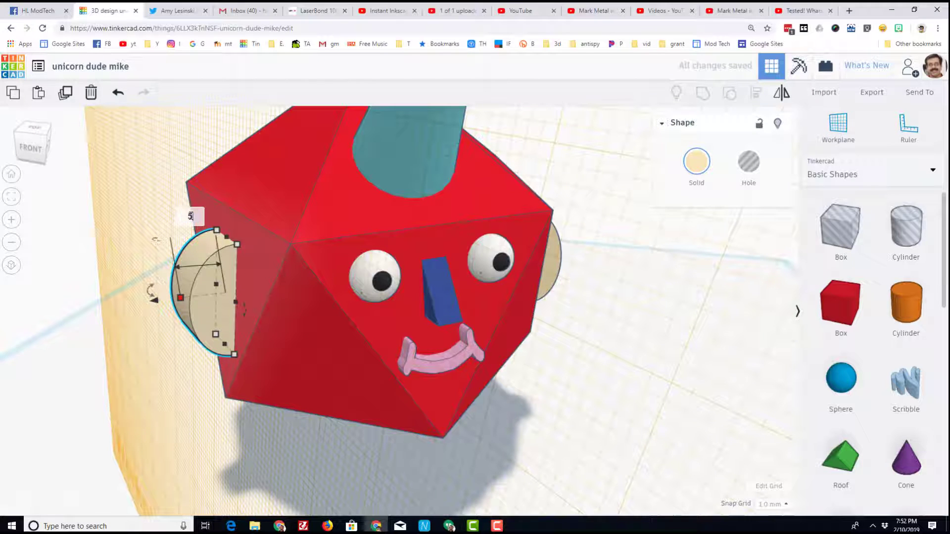
{"action": "key", "text": "Return"}
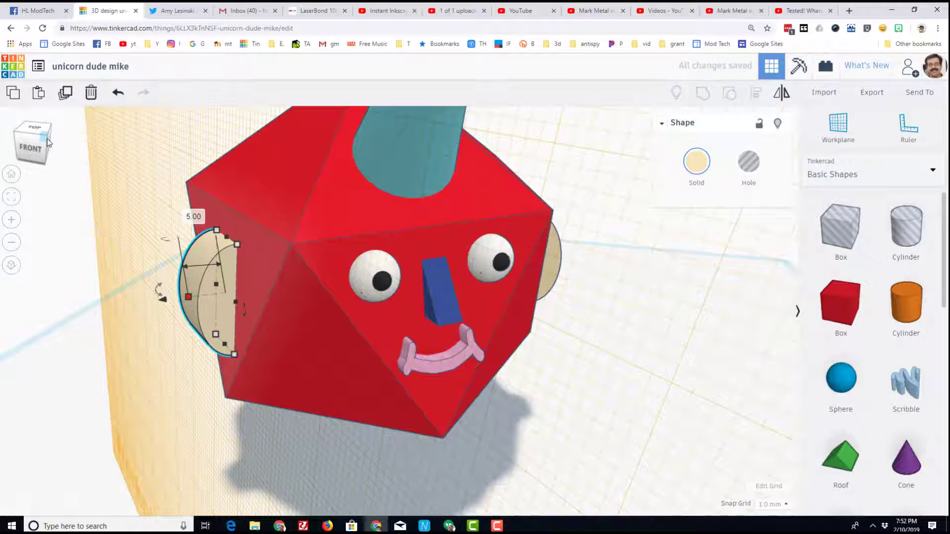
{"action": "left_click", "coordinate": [48, 143]}
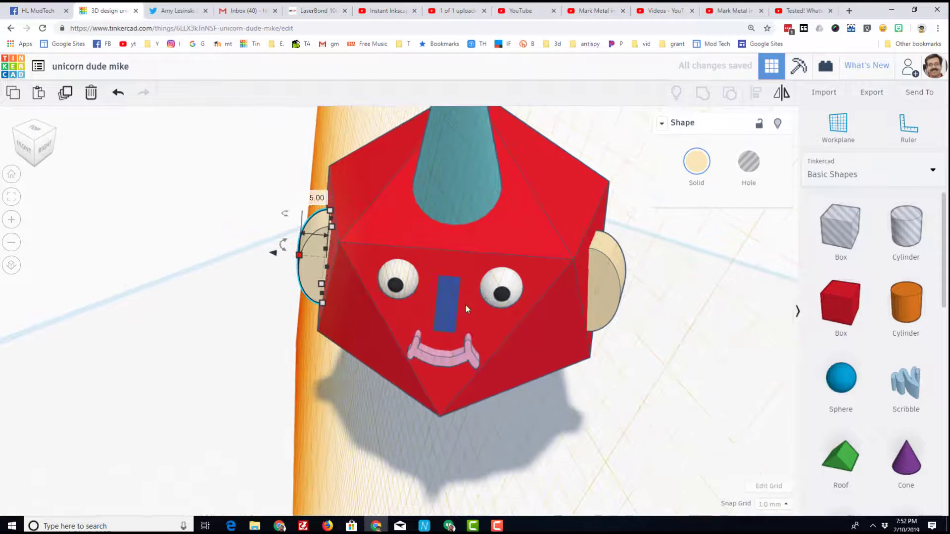
Step: Return the workplane to the base grid, add a half sphere in front of the head and stretch it about 41 mm long as a foot
{"action": "key", "text": "w"}
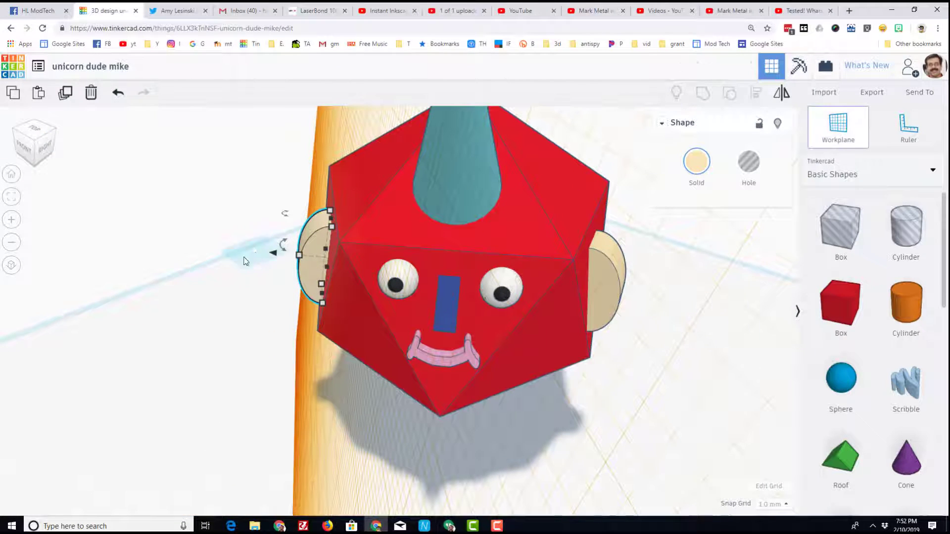
{"action": "left_click", "coordinate": [185, 281]}
{"action": "right_click_drag", "start_coordinate": [285, 322], "coordinate": [311, 262]}
{"action": "right_click_drag", "start_coordinate": [763, 257], "coordinate": [791, 347]}
{"action": "scroll", "coordinate": [859, 378], "scroll_direction": "down", "scroll_amount": 2}
{"action": "scroll", "coordinate": [859, 377], "scroll_direction": "down", "scroll_amount": 3}
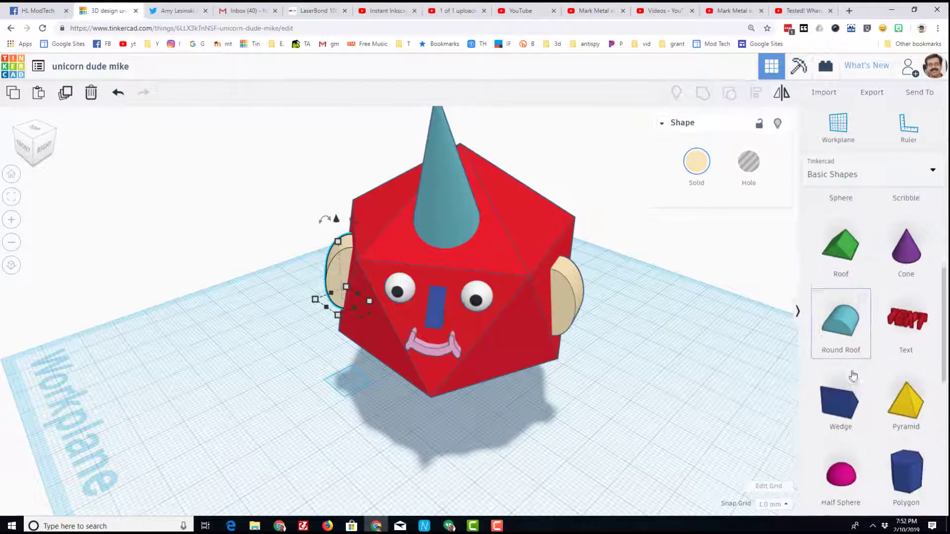
{"action": "left_click_drag", "start_coordinate": [839, 467], "coordinate": [292, 443]}
{"action": "scroll", "coordinate": [372, 485], "scroll_direction": "down", "scroll_amount": 2}
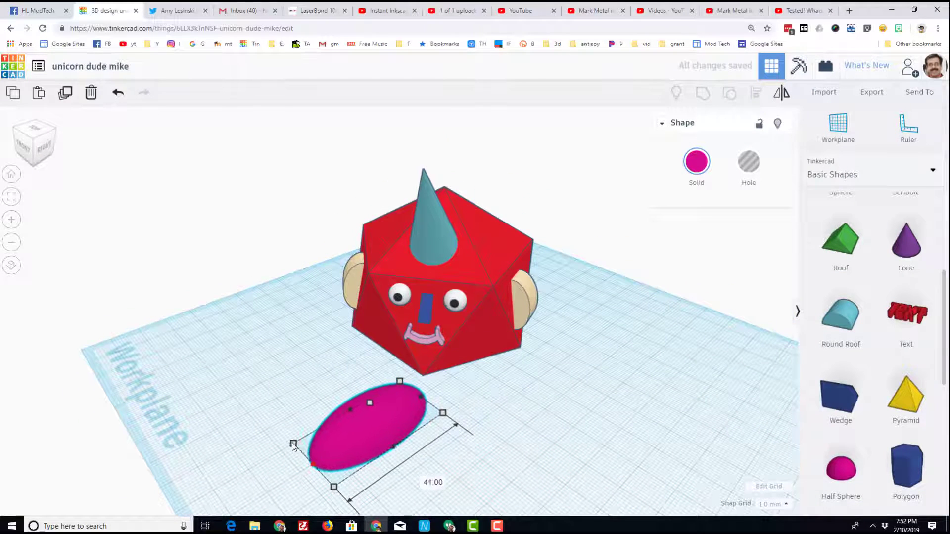
Step: Rotate the elongated magenta foot on the base grid so that it points diagonally outward
{"action": "right_click_drag", "start_coordinate": [268, 445], "coordinate": [328, 422]}
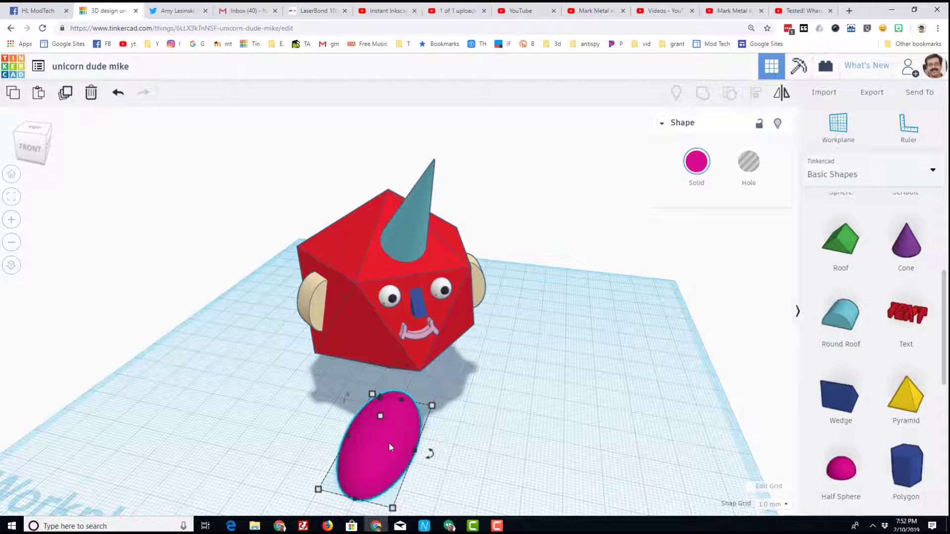
{"action": "scroll", "coordinate": [396, 453], "scroll_direction": "down", "scroll_amount": 3}
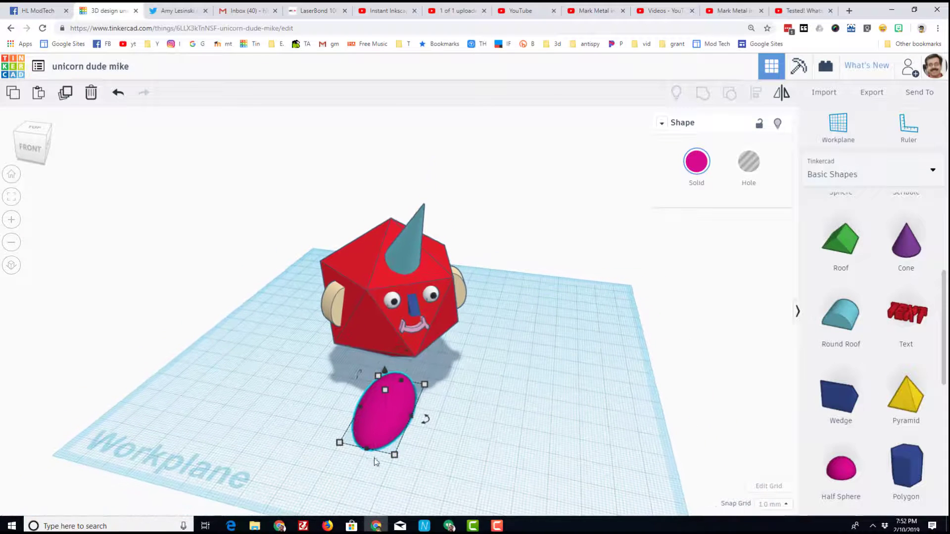
{"action": "left_click_drag", "start_coordinate": [425, 419], "coordinate": [495, 485]}
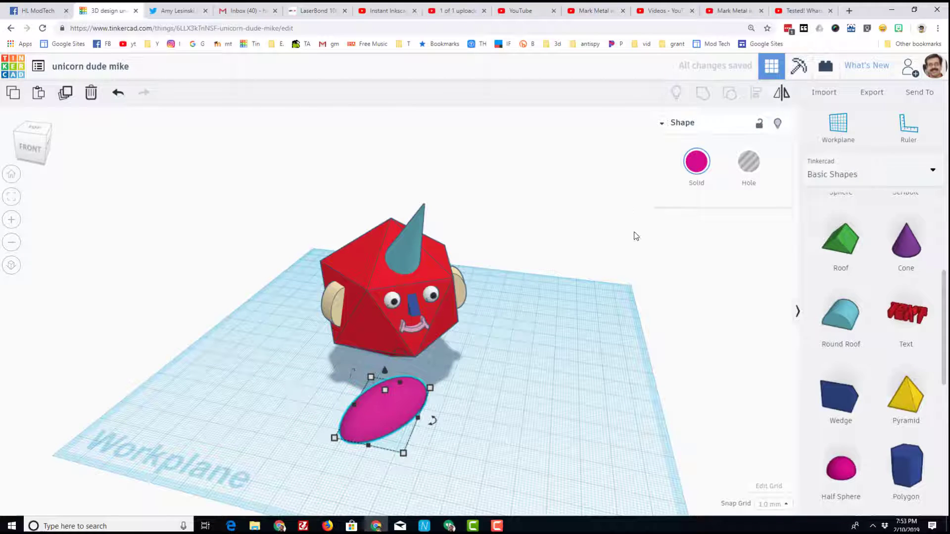
Step: Make a duplicate of the foot mirrored left to right
{"action": "left_click", "coordinate": [783, 94]}
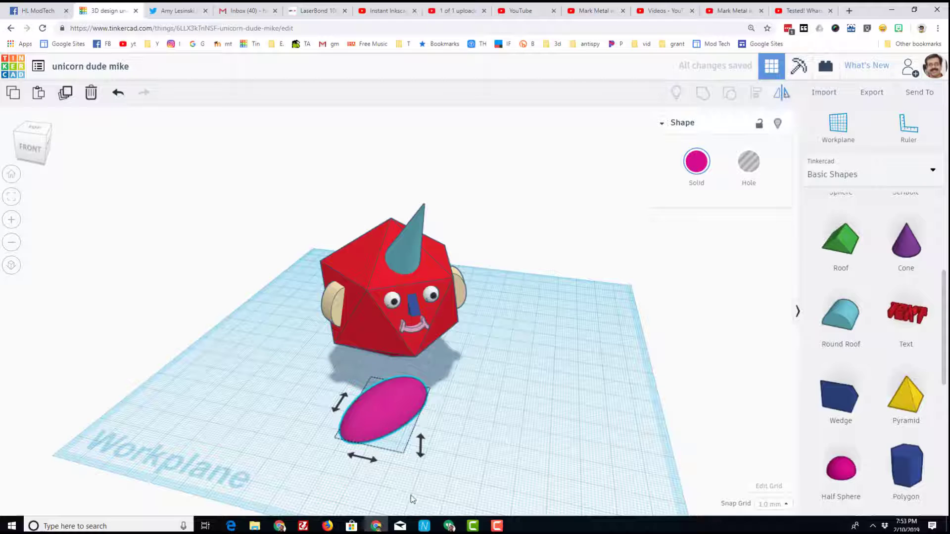
{"action": "left_click", "coordinate": [364, 459]}
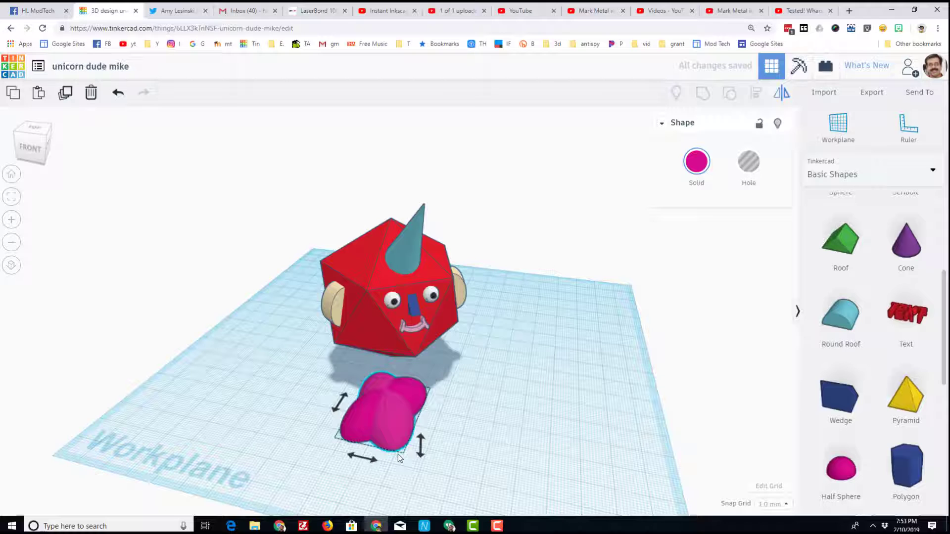
{"action": "left_click", "coordinate": [495, 450]}
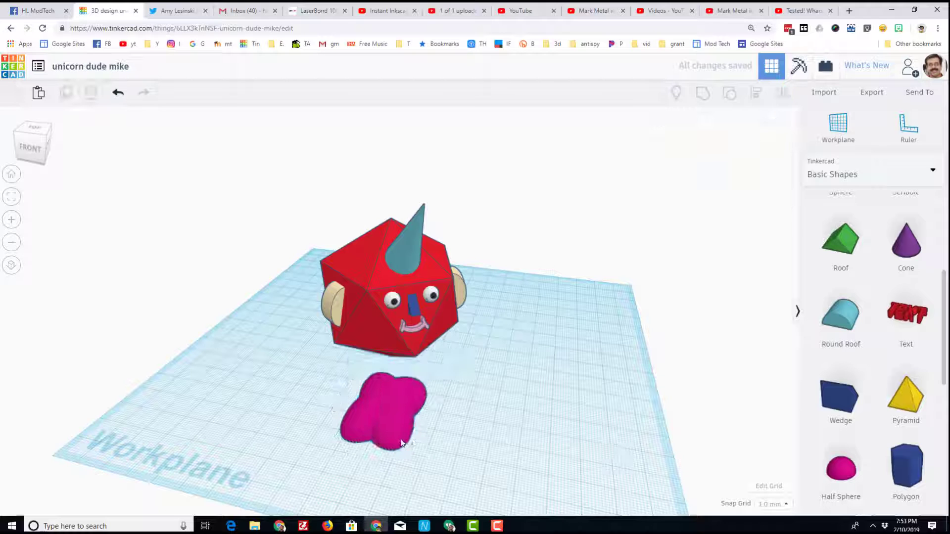
Step: Nudge the mirrored foot sideways until the two feet overlap only at the heels in a V shape
{"action": "left_click", "coordinate": [400, 442]}
{"action": "key", "text": "Right"}
{"action": "key", "text": "Right"}
{"action": "key", "text": "Right"}
{"action": "key", "text": "Right"}
{"action": "key", "text": "Right"}
{"action": "key", "text": "Right"}
{"action": "key", "text": "Right"}
{"action": "key", "text": "Right"}
{"action": "key", "text": "Right"}
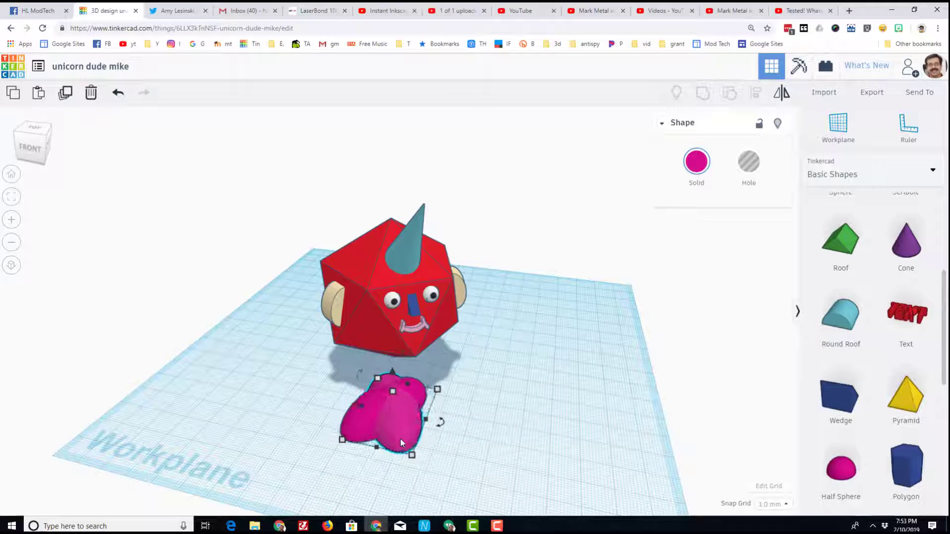
{"action": "key", "text": "Right"}
{"action": "key", "text": "Right"}
{"action": "key", "text": "Right"}
{"action": "key", "text": "Right"}
{"action": "key", "text": "Right"}
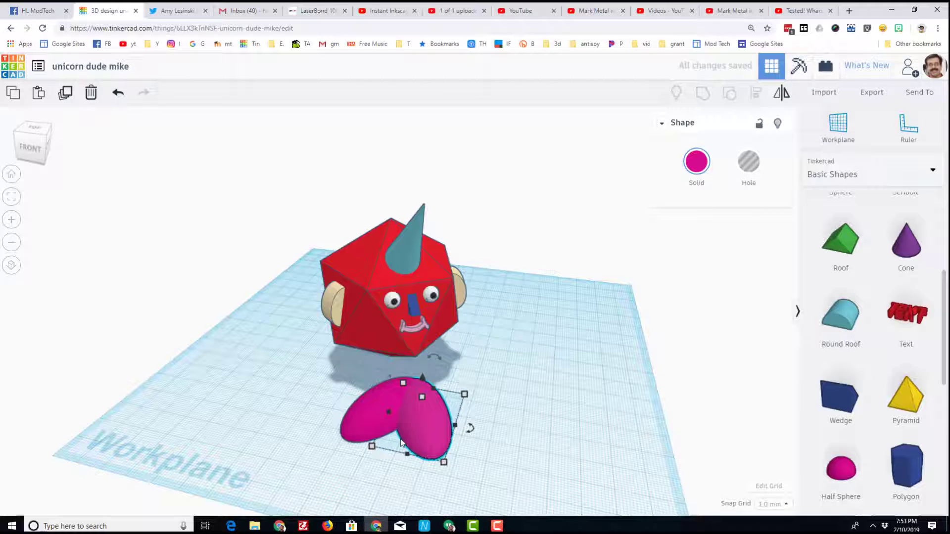
Step: Group the two magenta feet and move them underneath the icosahedron head
{"action": "left_click_drag", "start_coordinate": [358, 440], "coordinate": [473, 454]}
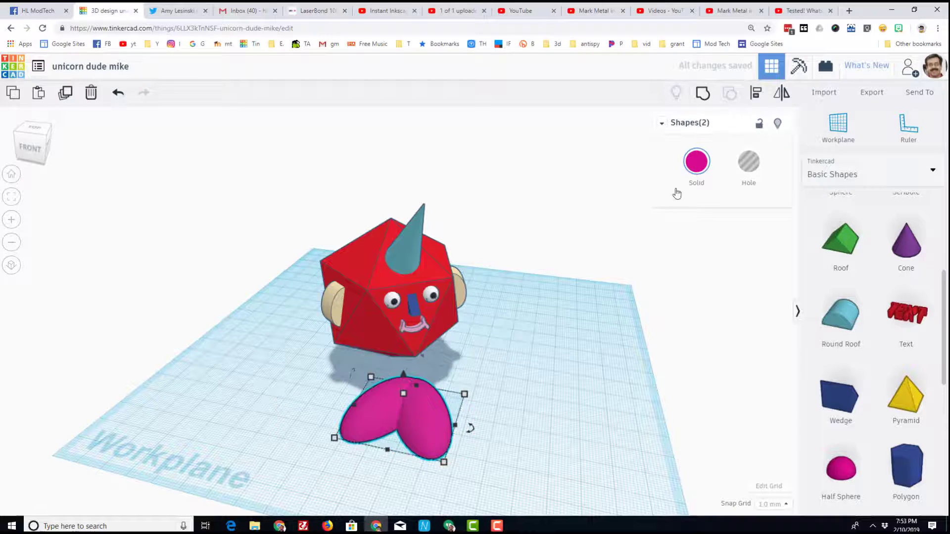
{"action": "left_click", "coordinate": [702, 95]}
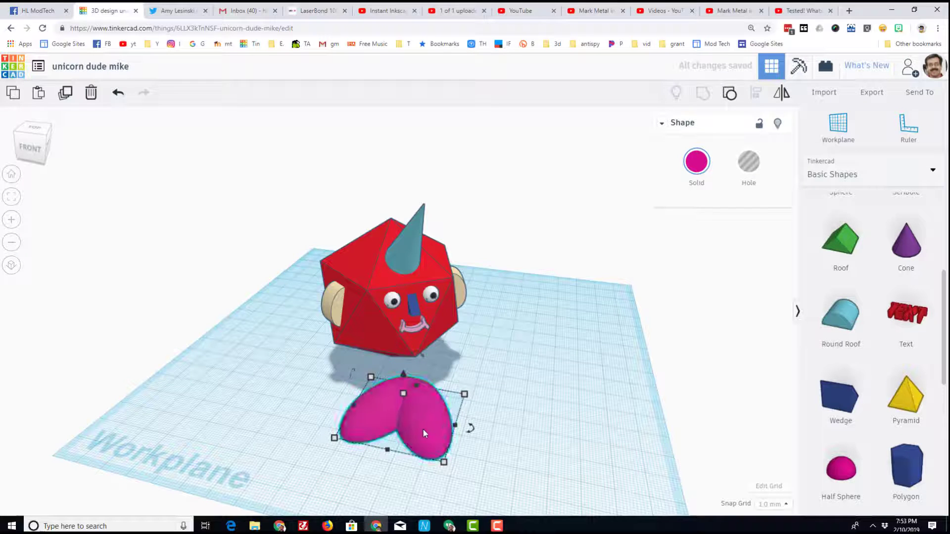
{"action": "left_click_drag", "start_coordinate": [423, 427], "coordinate": [569, 331]}
{"action": "right_click_drag", "start_coordinate": [489, 443], "coordinate": [465, 439]}
{"action": "scroll", "coordinate": [503, 440], "scroll_direction": "down", "scroll_amount": 2}
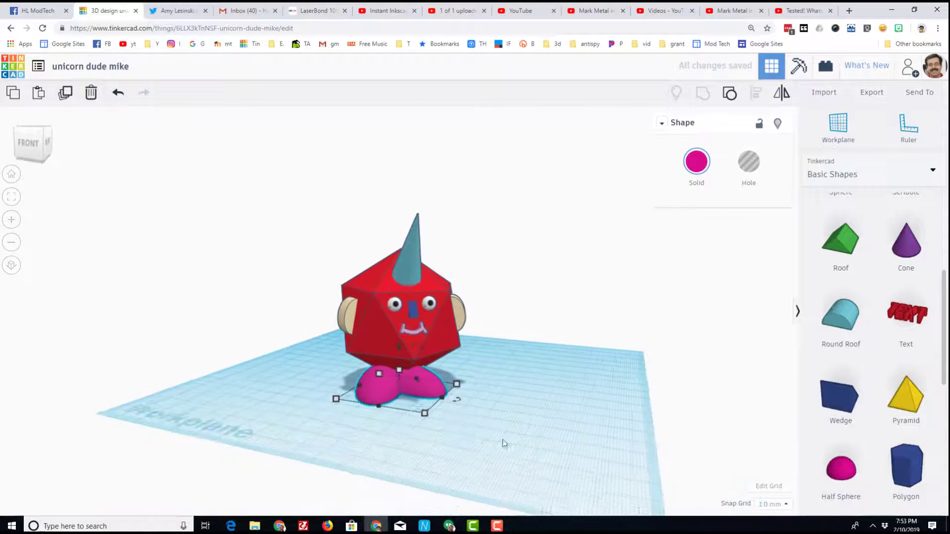
Step: Group the head, horn, facial features and ears into one multicolor shape, leaving out the feet
{"action": "left_click", "coordinate": [512, 434]}
{"action": "left_click_drag", "start_coordinate": [322, 286], "coordinate": [517, 340]}
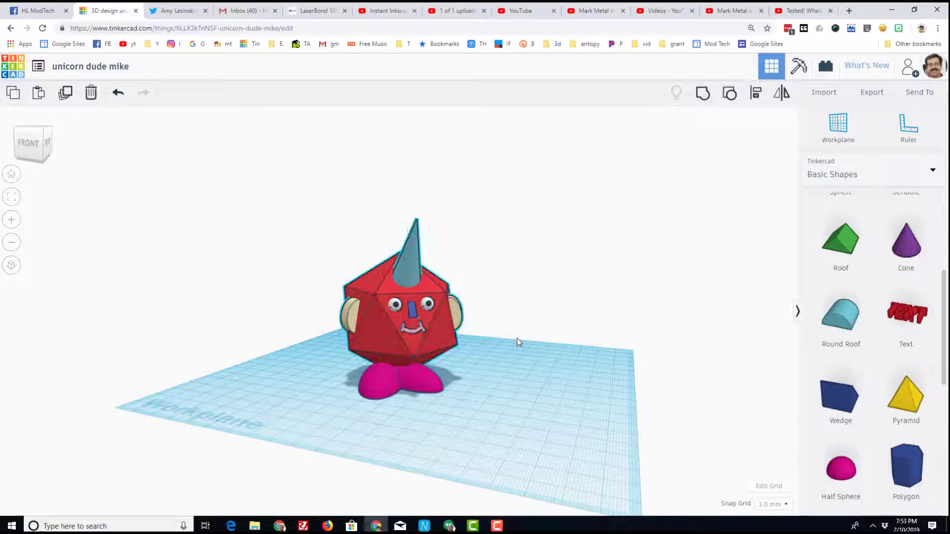
{"action": "key", "text": "ctrl+g"}
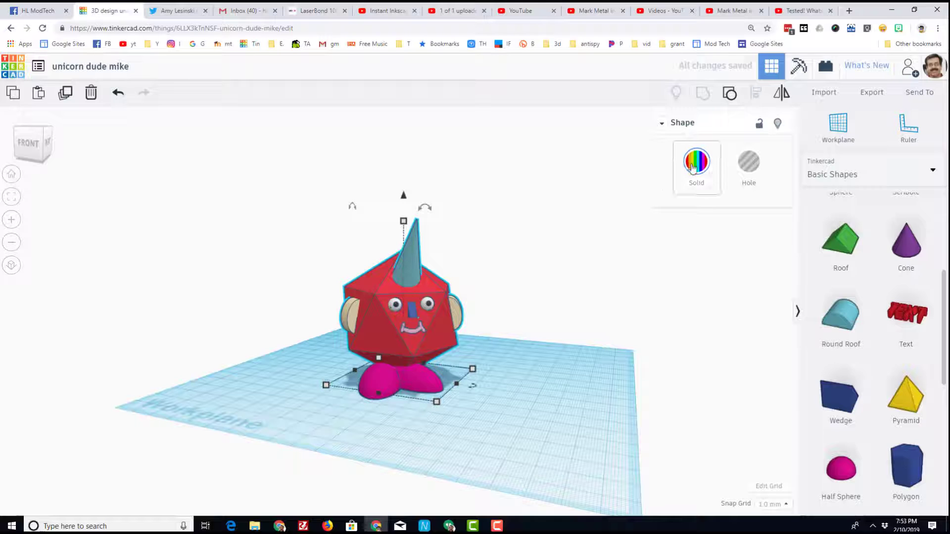
{"action": "left_click", "coordinate": [695, 163]}
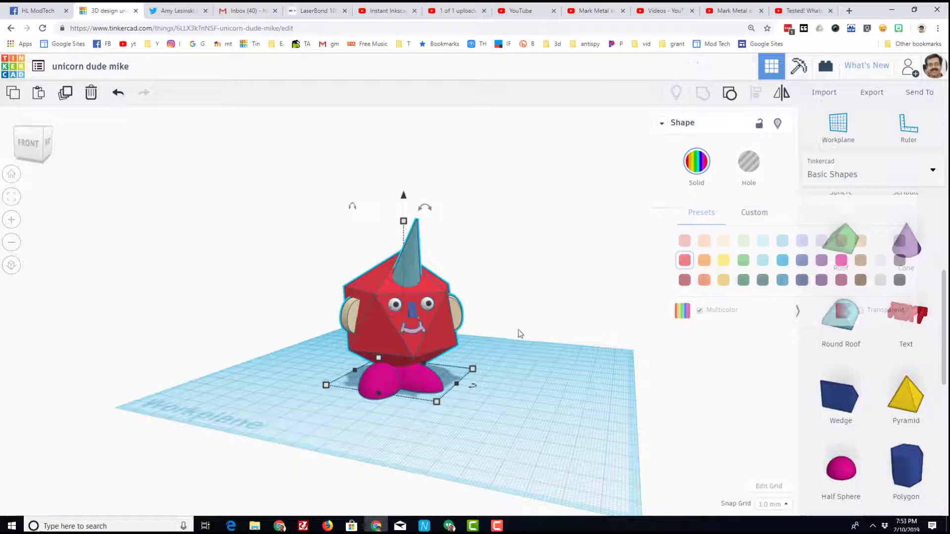
{"action": "left_click", "coordinate": [325, 388]}
Step: Align the centers of the feet and the grouped head in both horizontal directions
{"action": "left_click_drag", "start_coordinate": [294, 205], "coordinate": [501, 425]}
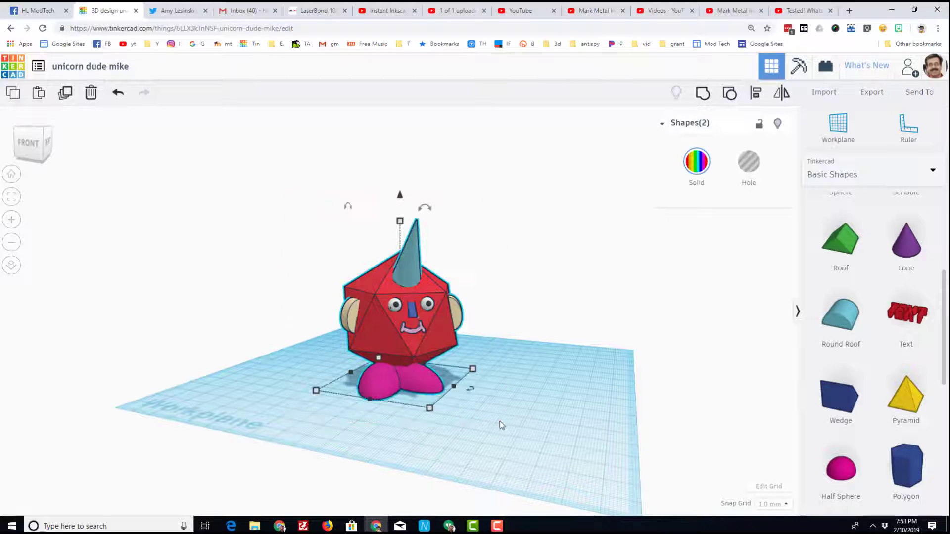
{"action": "left_click", "coordinate": [756, 98]}
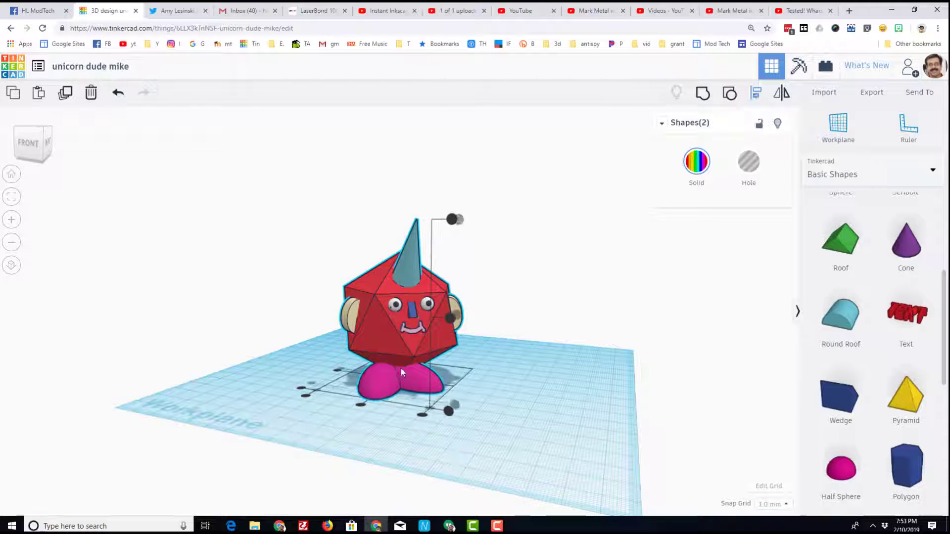
{"action": "left_click", "coordinate": [360, 405]}
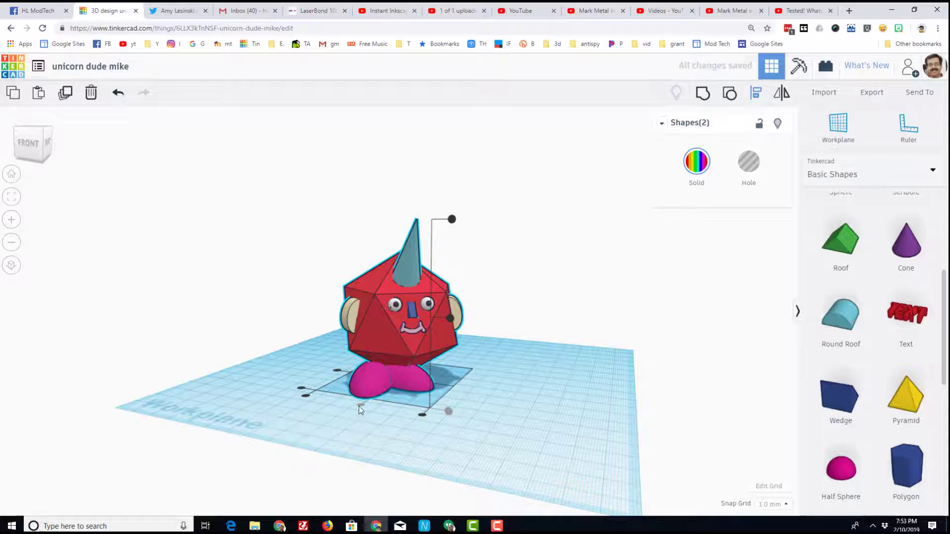
{"action": "left_click", "coordinate": [43, 132]}
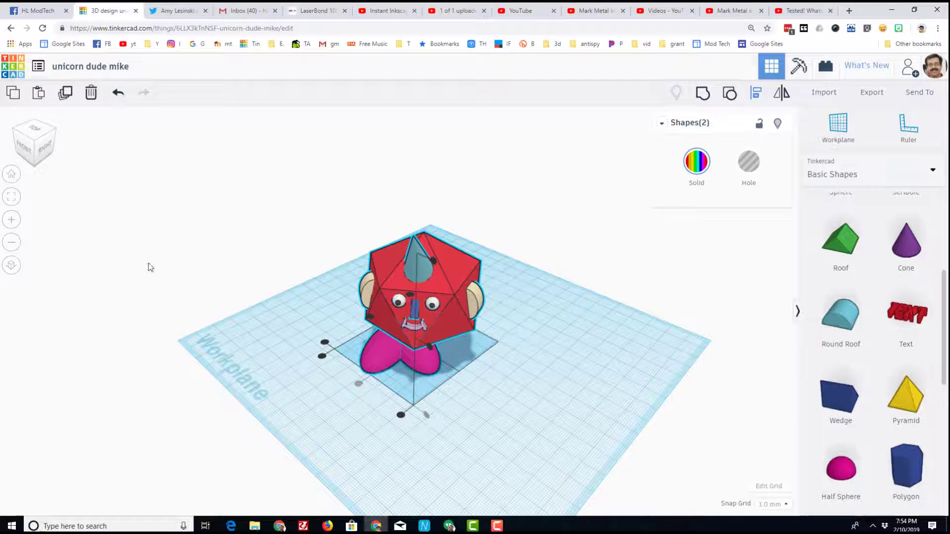
{"action": "left_click", "coordinate": [16, 132]}
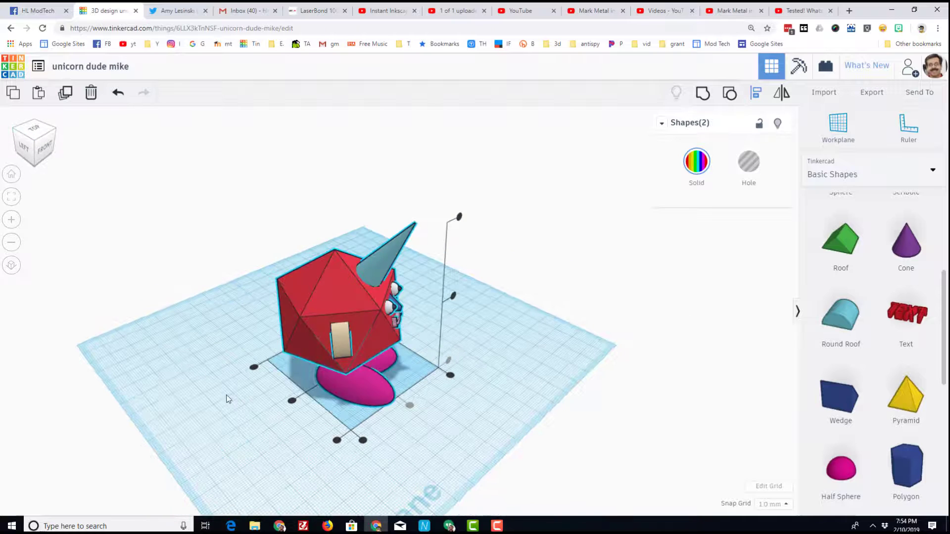
{"action": "left_click", "coordinate": [289, 405]}
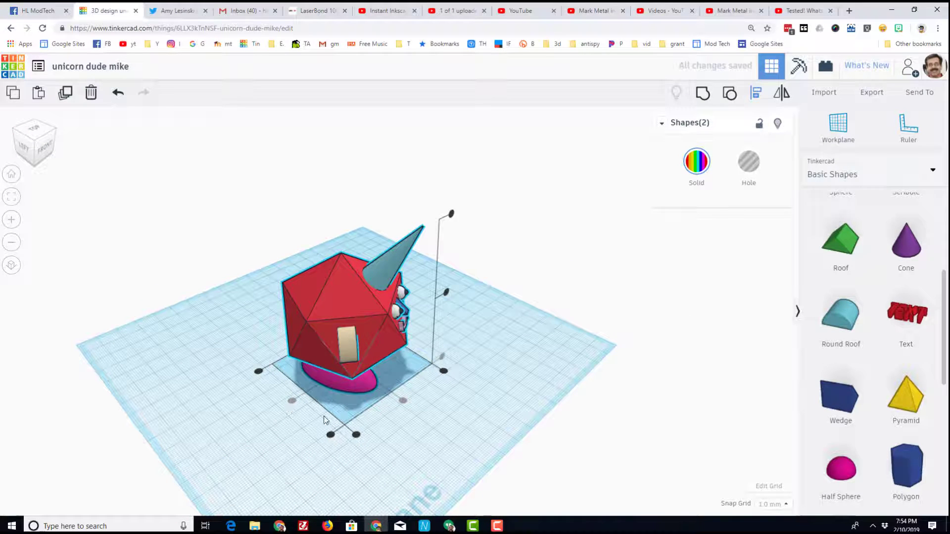
Step: Nudge the grouped feet forward so that they stick out from beneath the front of the head
{"action": "left_click", "coordinate": [451, 460]}
{"action": "right_click_drag", "start_coordinate": [329, 416], "coordinate": [266, 402]}
{"action": "left_click", "coordinate": [395, 366]}
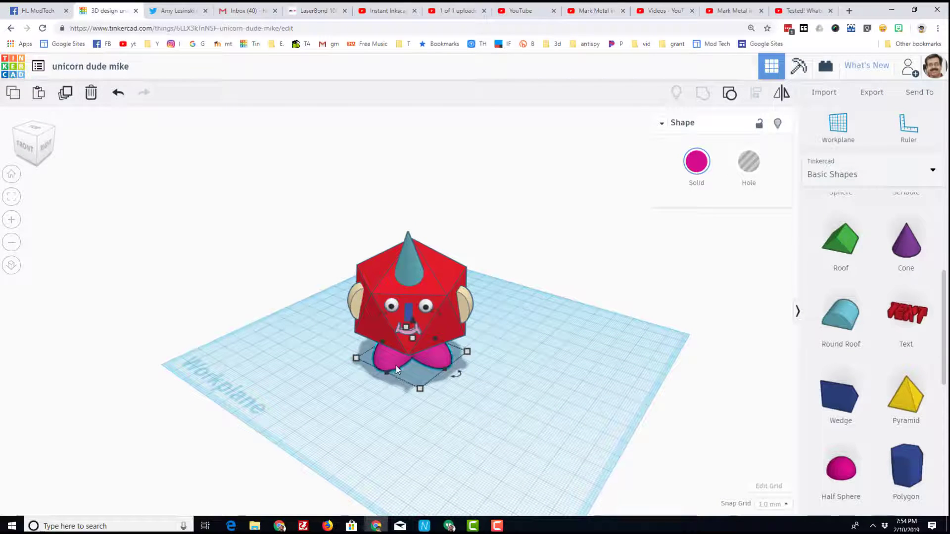
{"action": "key", "text": "Down"}
{"action": "key", "text": "Down"}
{"action": "key", "text": "Down"}
{"action": "key", "text": "Down"}
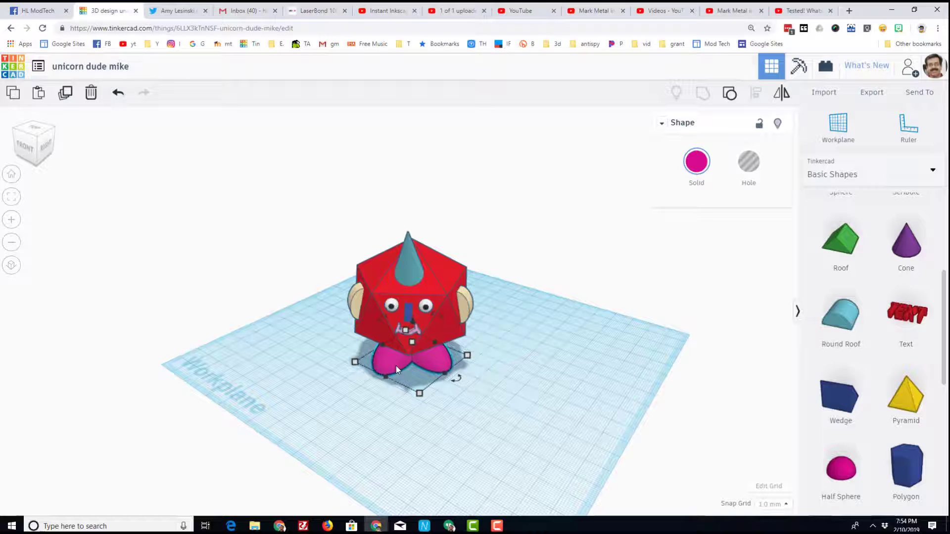
{"action": "key", "text": "Down"}
{"action": "key", "text": "Down"}
{"action": "key", "text": "Down"}
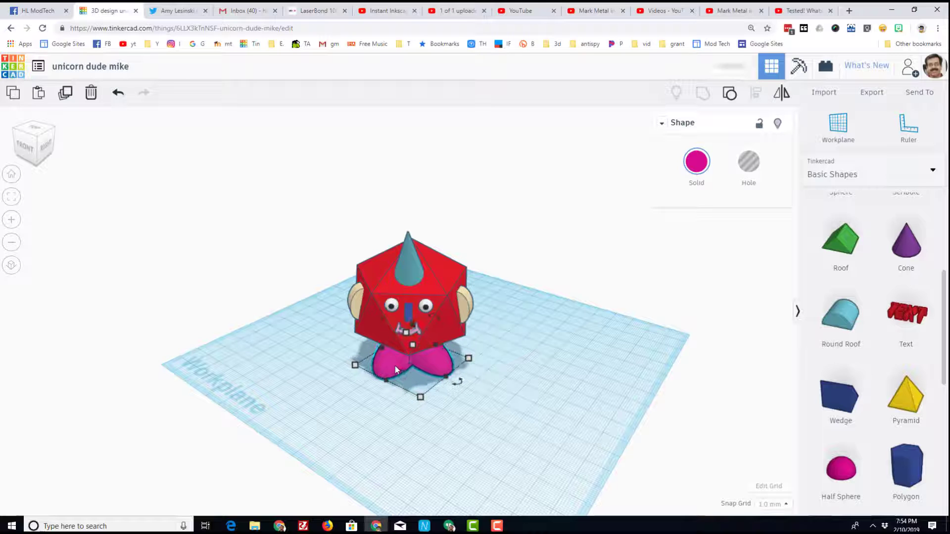
{"action": "left_click", "coordinate": [556, 397]}
{"action": "right_click_drag", "start_coordinate": [555, 397], "coordinate": [505, 340]}
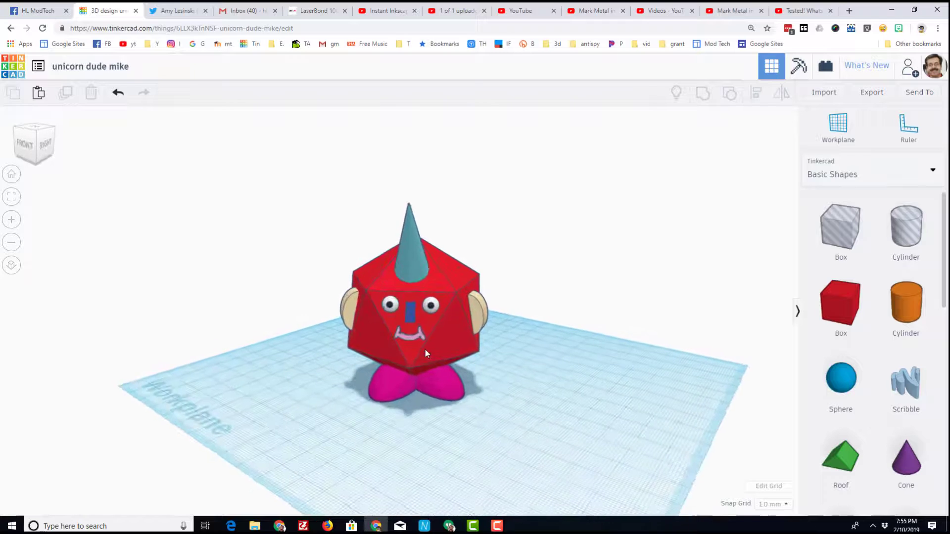
{"action": "right_click_drag", "start_coordinate": [425, 349], "coordinate": [723, 340]}
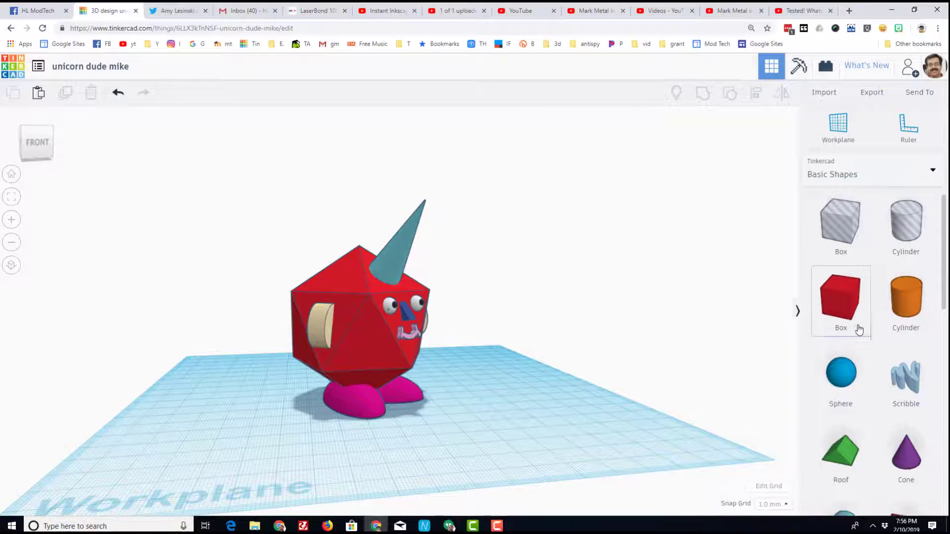
Step: Switch the shape library from Basic Shapes to the Characters collection to view its accessories
{"action": "scroll", "coordinate": [859, 329], "scroll_direction": "down", "scroll_amount": 3}
{"action": "scroll", "coordinate": [857, 329], "scroll_direction": "up", "scroll_amount": 2}
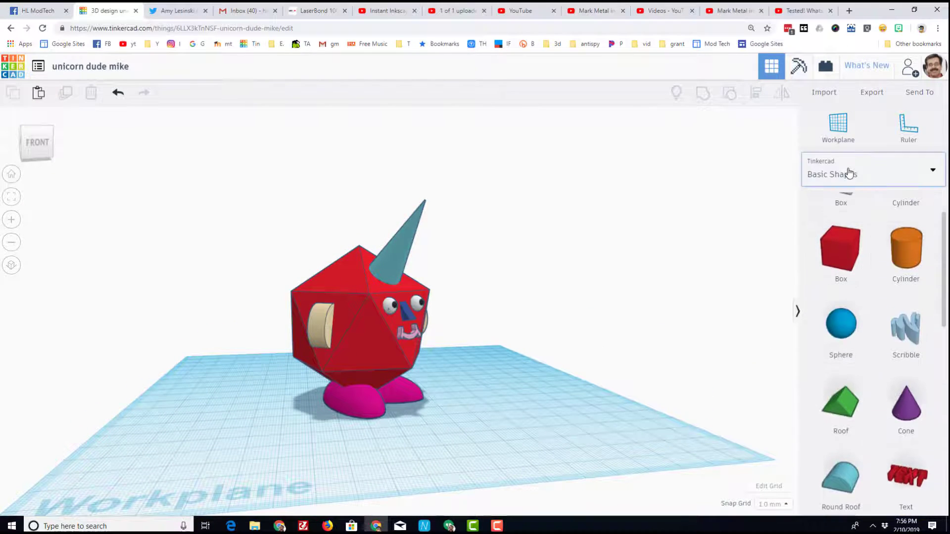
{"action": "left_click", "coordinate": [849, 172]}
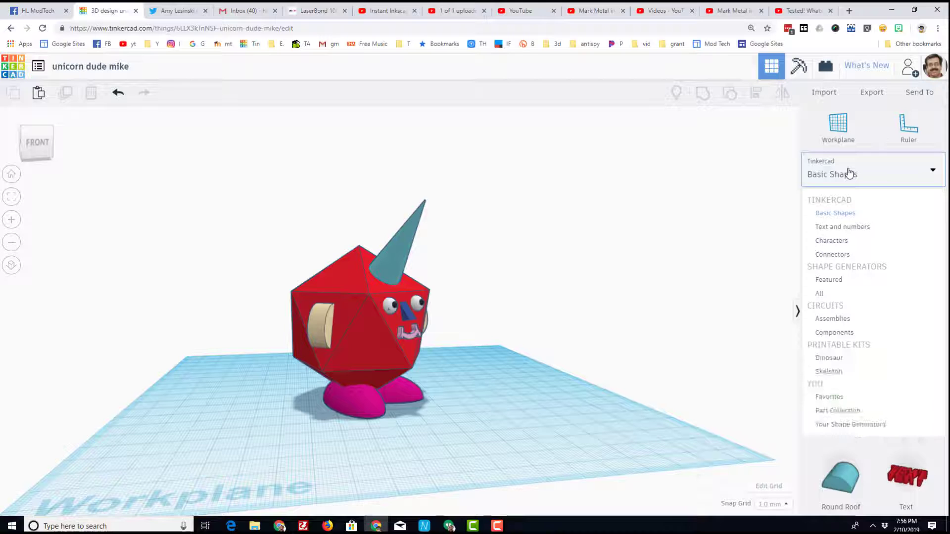
{"action": "left_click", "coordinate": [839, 241]}
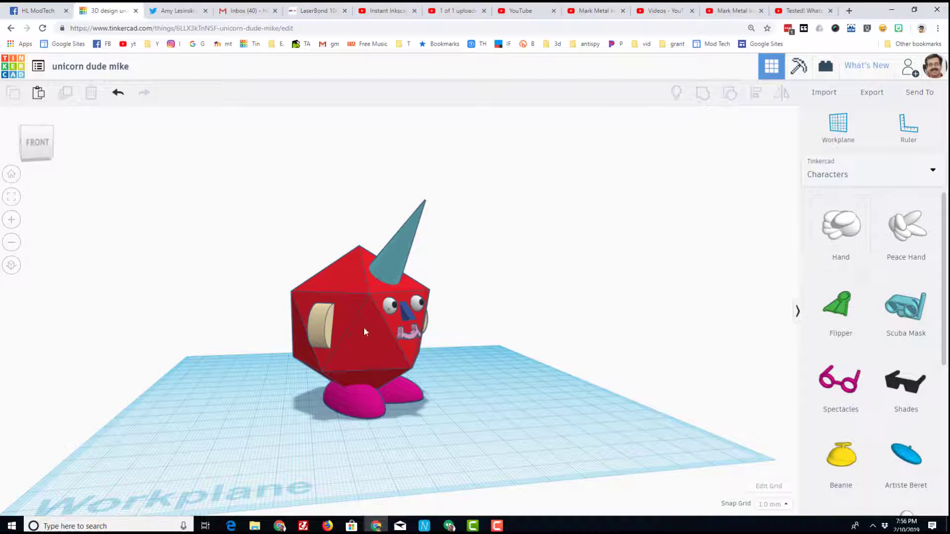
Step: Examine the assembled unicorn from the front and both sides, checking its horn, face, ears and feet
{"action": "right_click_drag", "start_coordinate": [364, 327], "coordinate": [442, 292]}
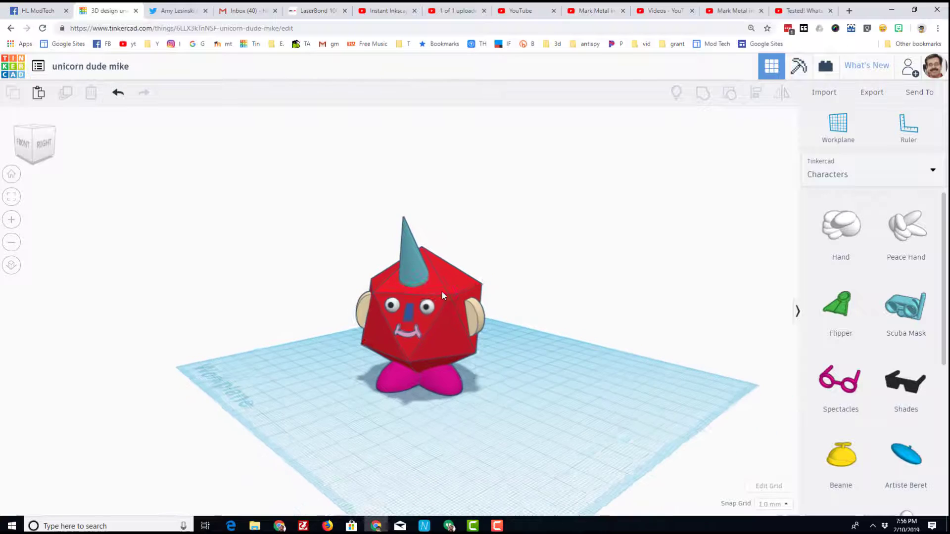
{"action": "scroll", "coordinate": [442, 292], "scroll_direction": "down", "scroll_amount": 2}
{"action": "right_click_drag", "start_coordinate": [461, 402], "coordinate": [565, 362]}
{"action": "right_click_drag", "start_coordinate": [379, 424], "coordinate": [457, 402]}
{"action": "scroll", "coordinate": [475, 412], "scroll_direction": "up", "scroll_amount": 2}
{"action": "scroll", "coordinate": [456, 402], "scroll_direction": "down", "scroll_amount": 2}
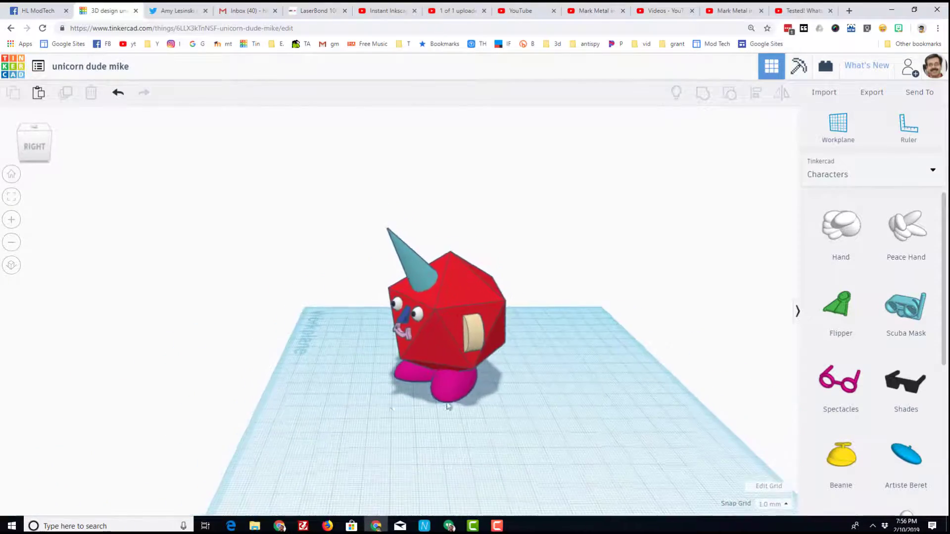
{"action": "right_click_drag", "start_coordinate": [381, 418], "coordinate": [612, 411]}
{"action": "scroll", "coordinate": [556, 382], "scroll_direction": "up", "scroll_amount": 2}
{"action": "scroll", "coordinate": [549, 428], "scroll_direction": "up", "scroll_amount": 2}
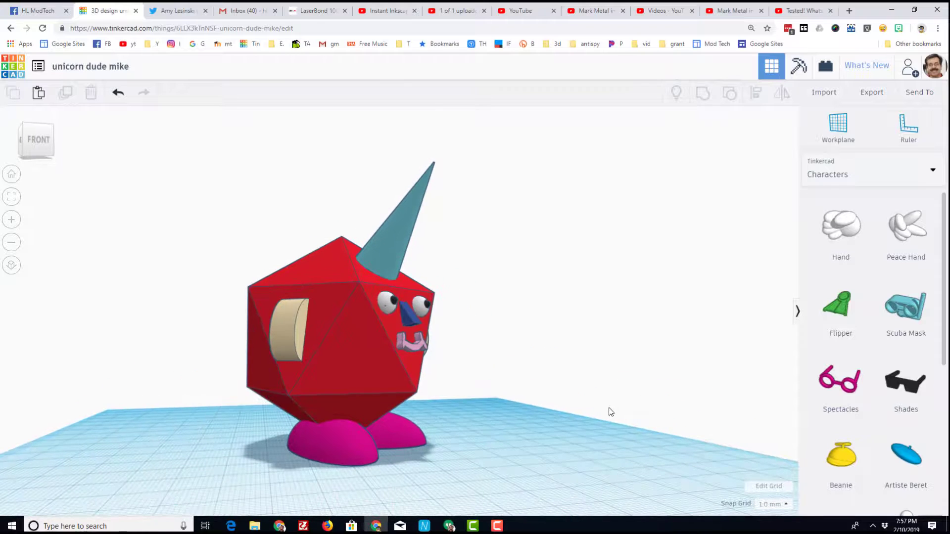